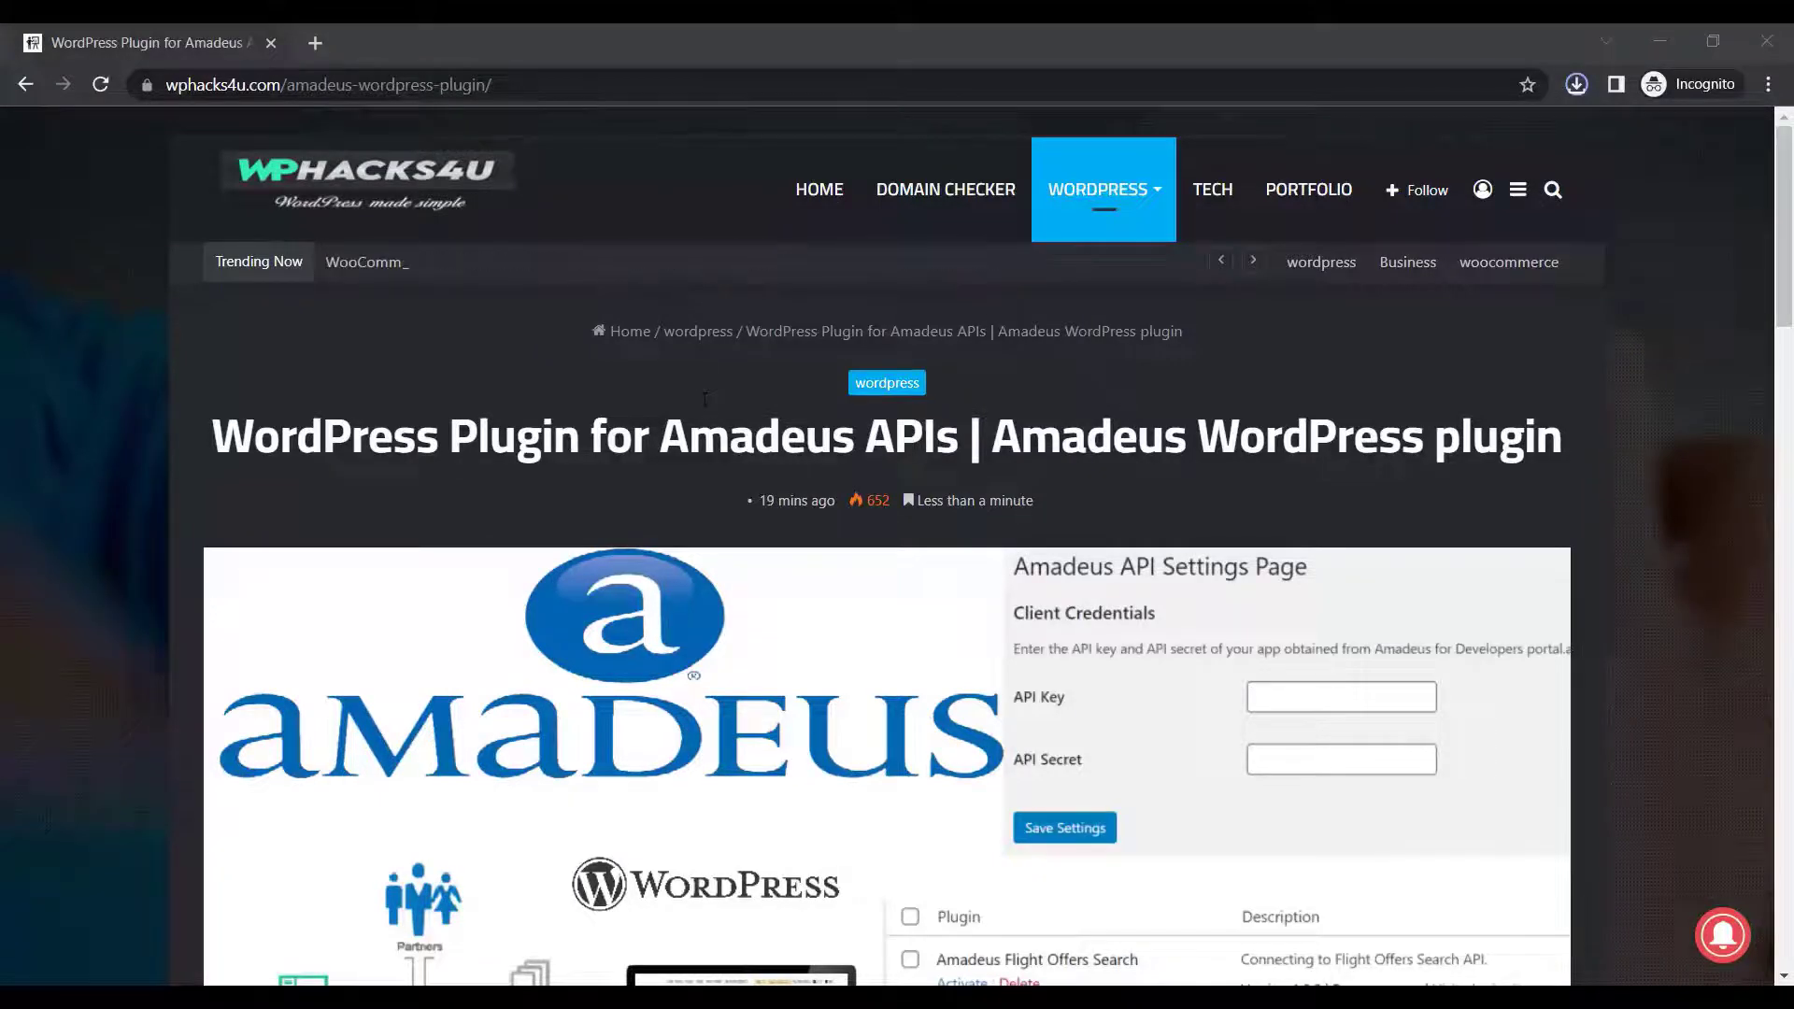
# - Scroll through the wphacks4u.com plugin article to its shortcode and FREE DOWNLOAD section
pyautogui.scroll(-2, 705, 399)
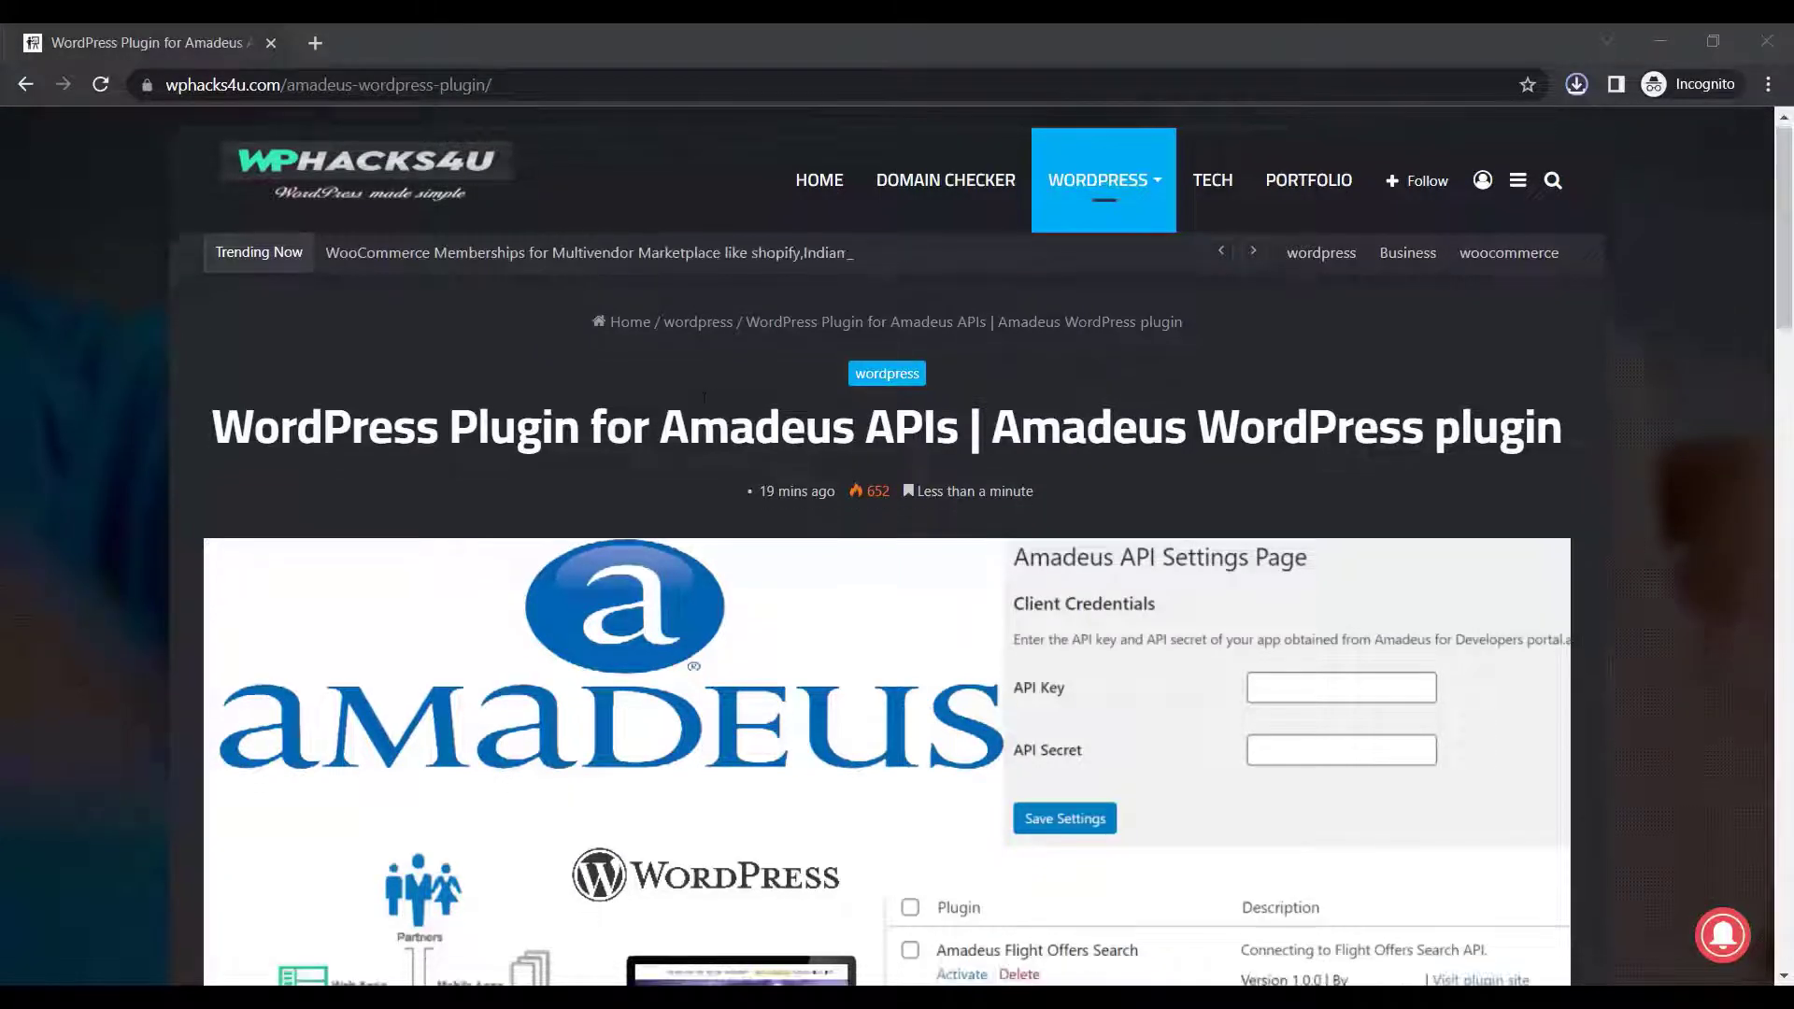
pyautogui.scroll(-3, 705, 399)
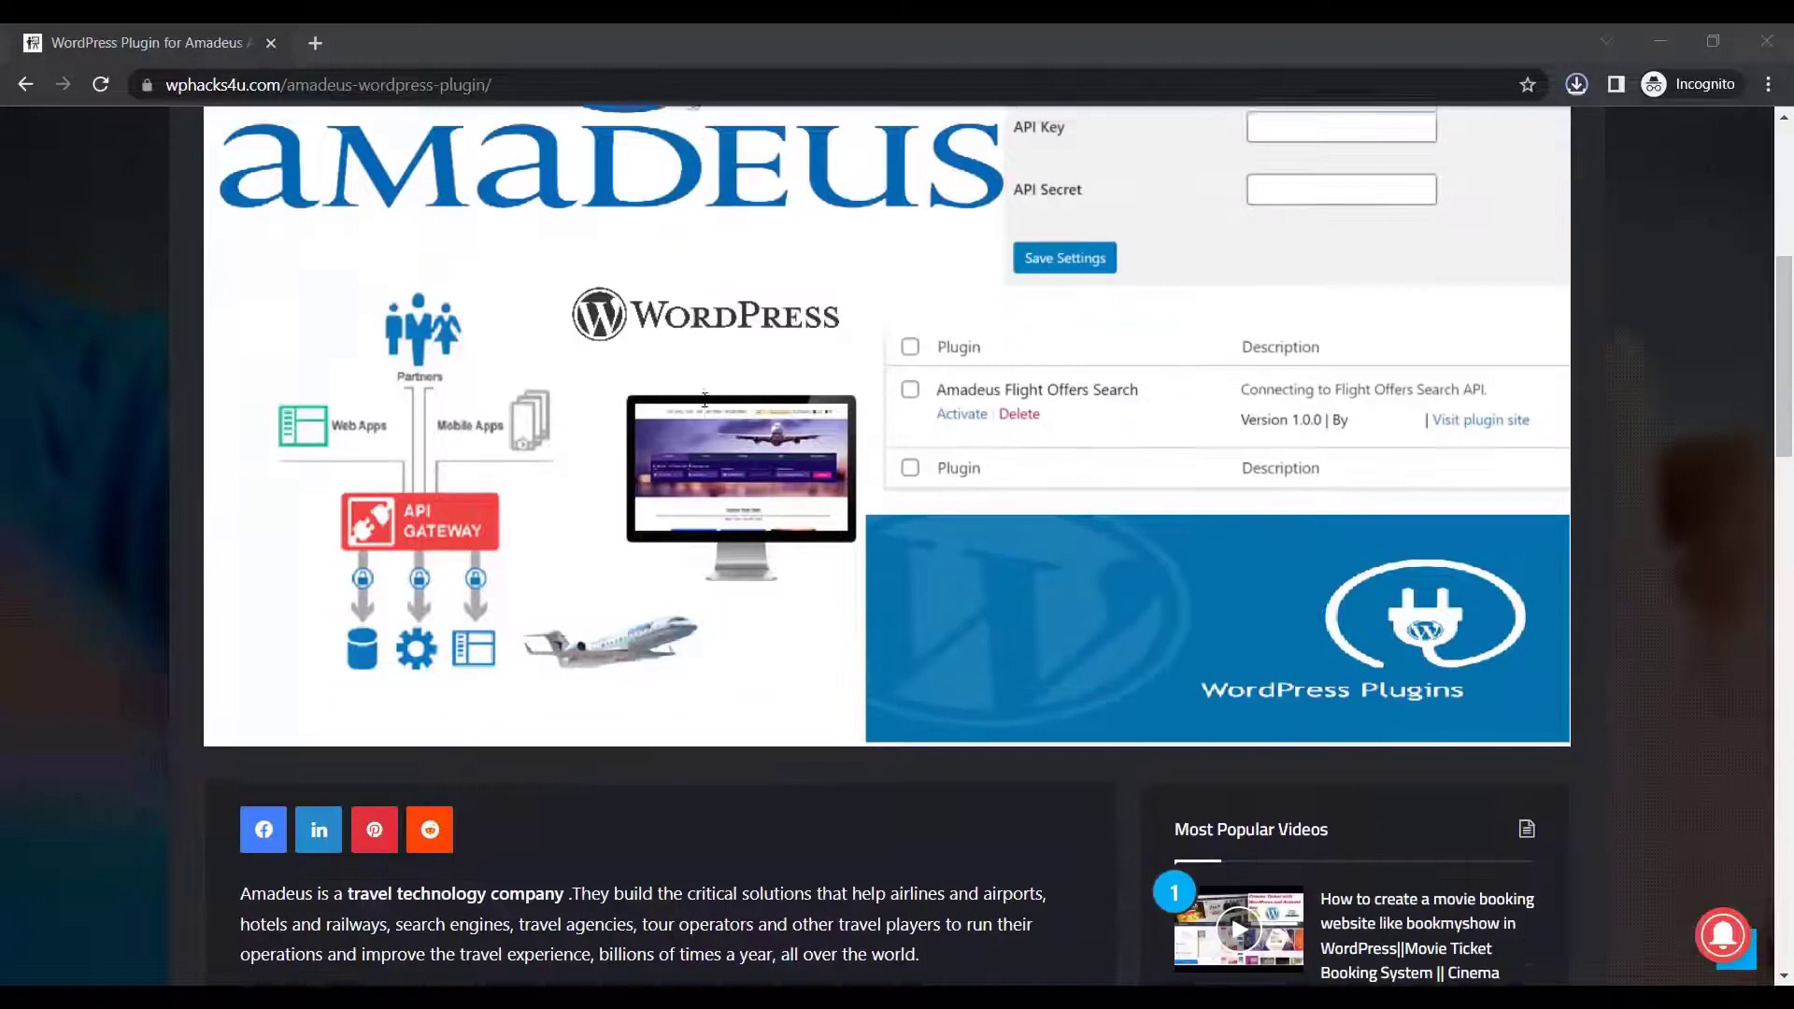
pyautogui.scroll(-3, 705, 399)
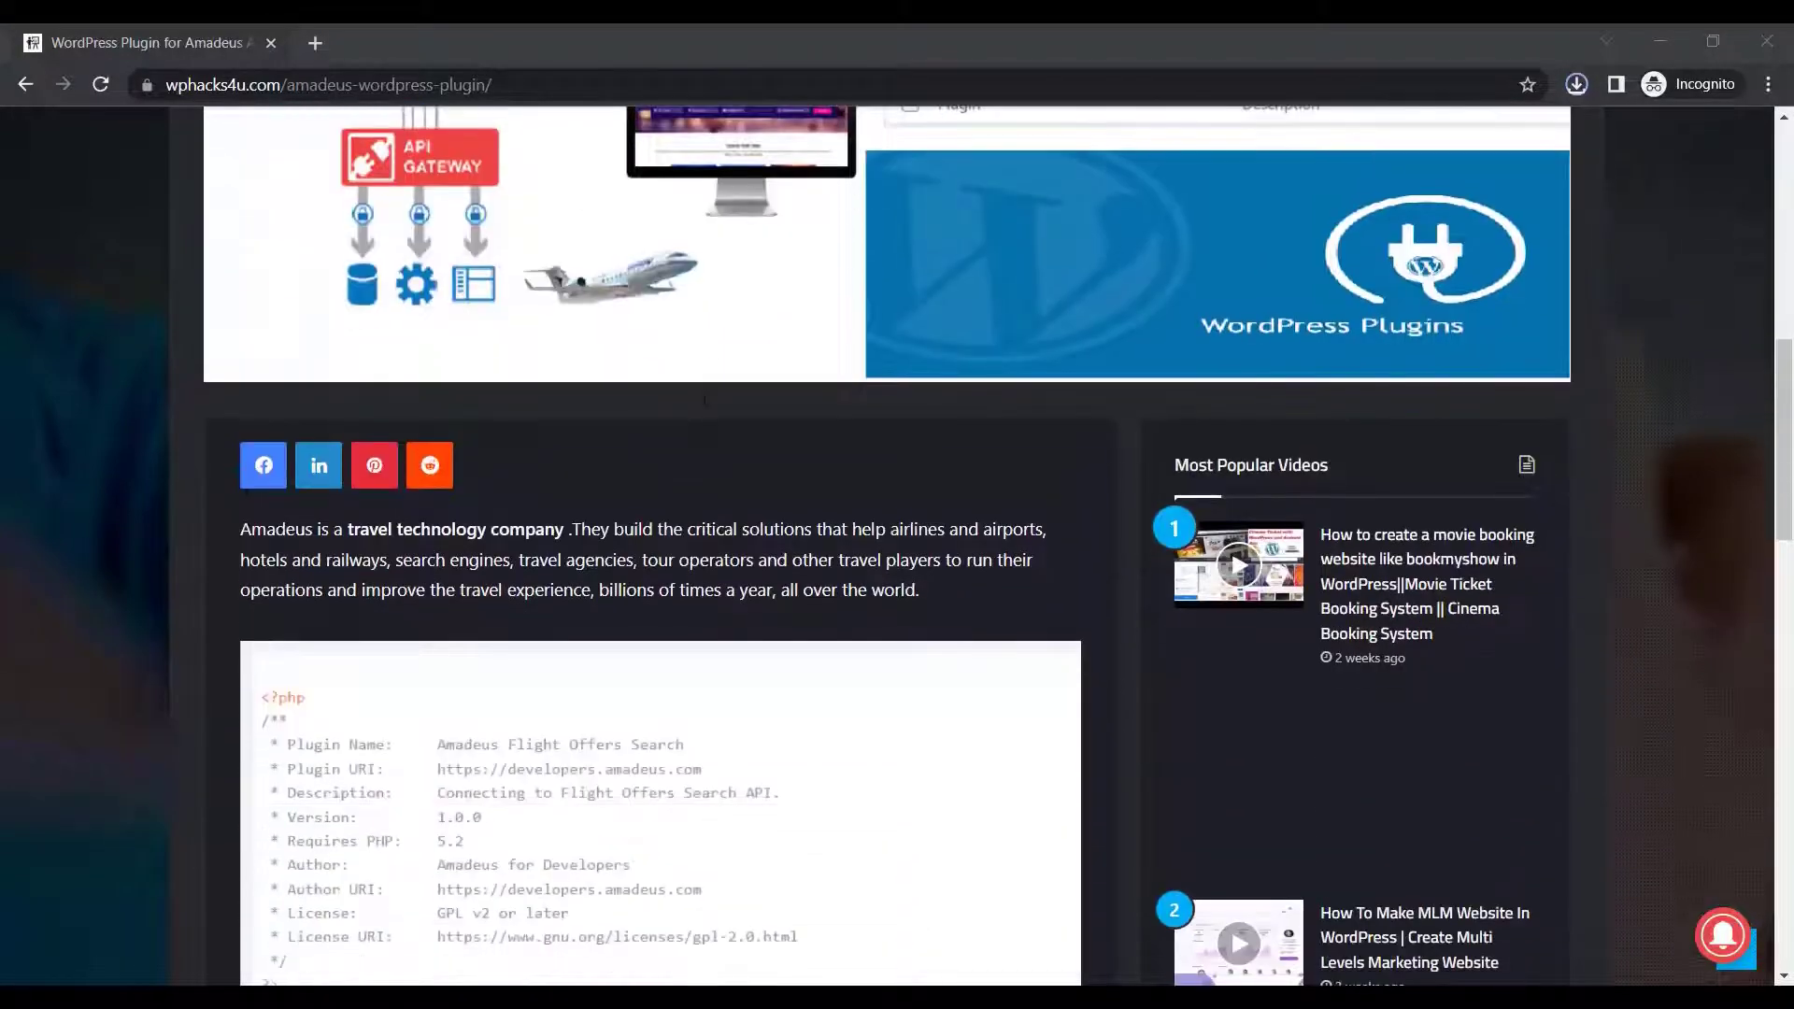
pyautogui.scroll(-2, 705, 399)
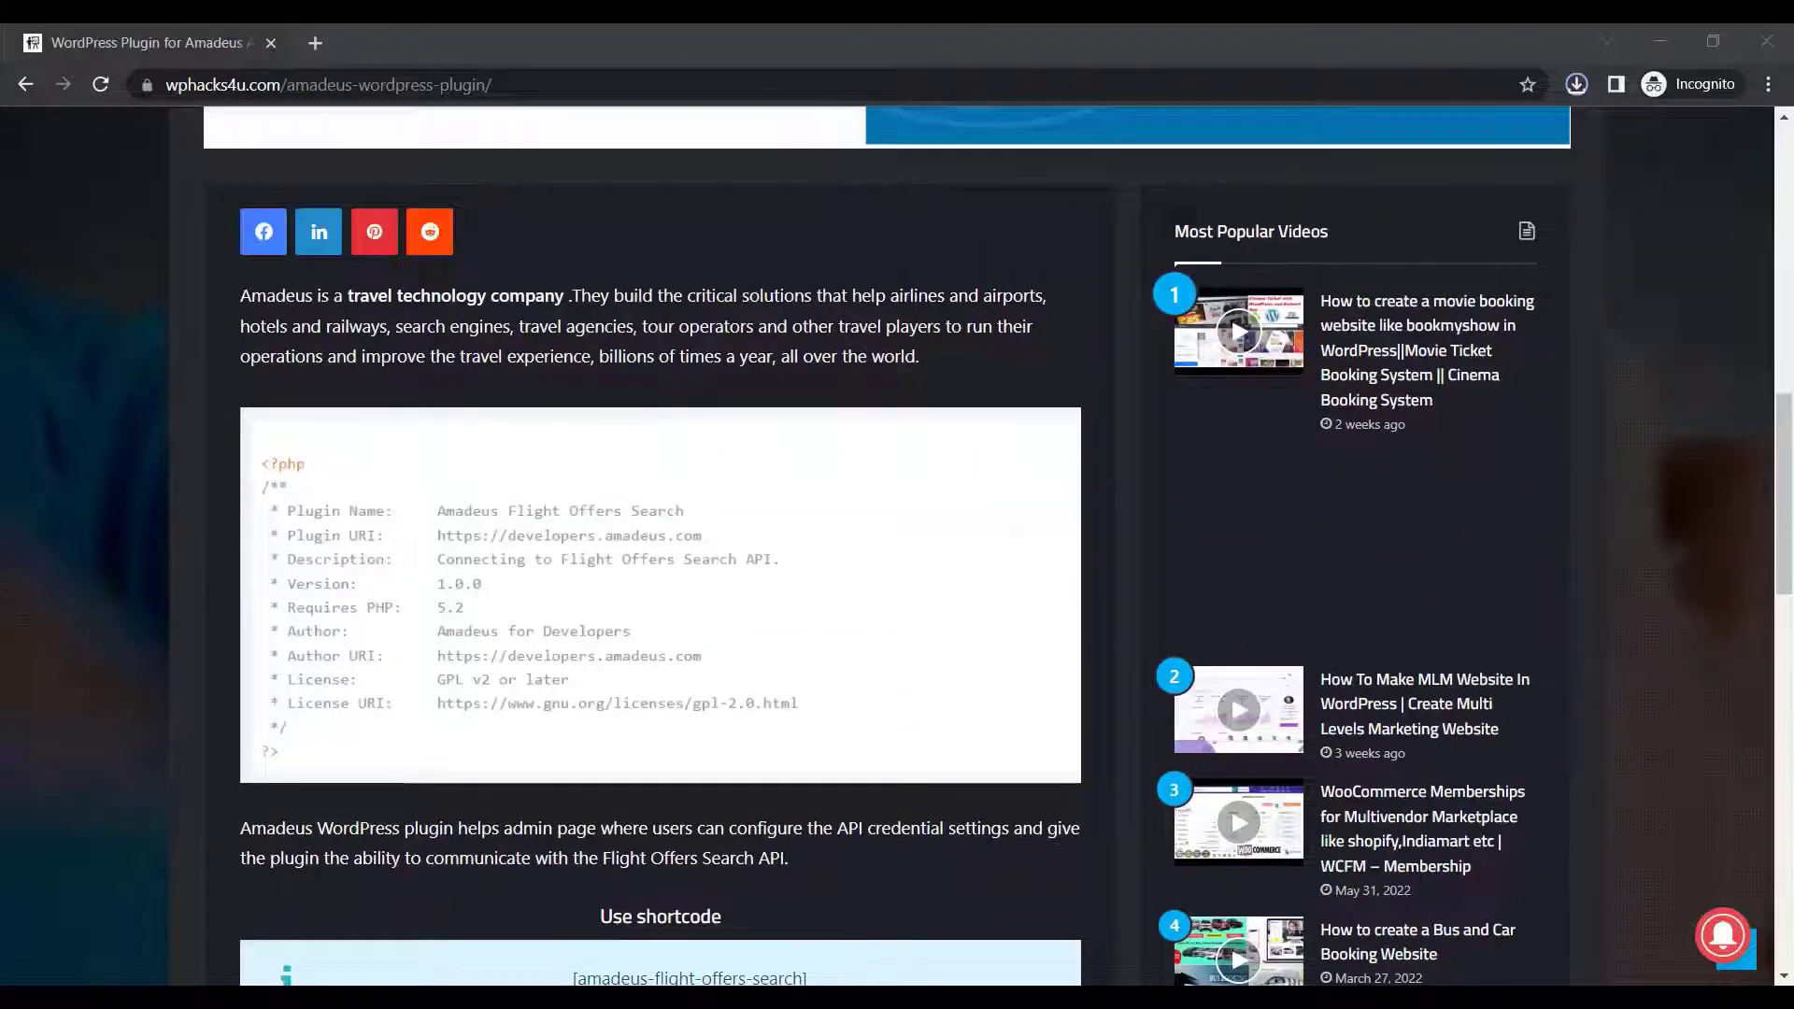
pyautogui.scroll(-1, 704, 400)
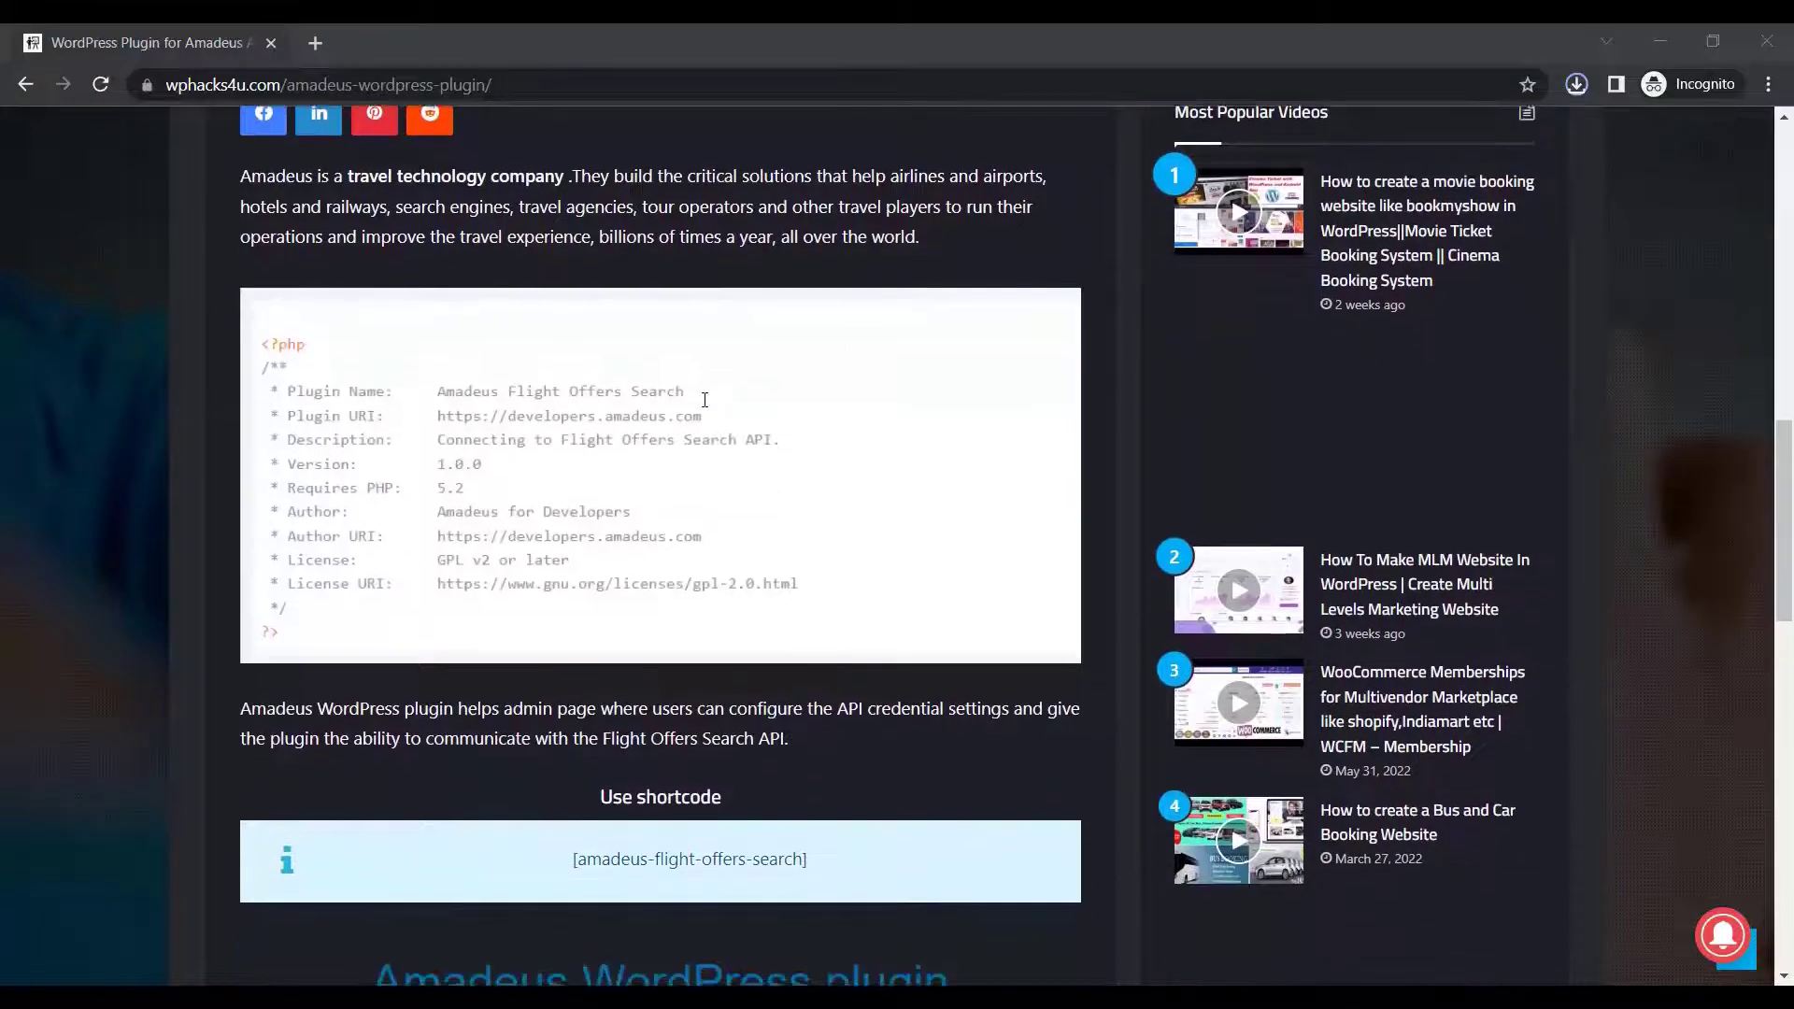
pyautogui.scroll(-2, 704, 400)
pyautogui.scroll(-1, 704, 400)
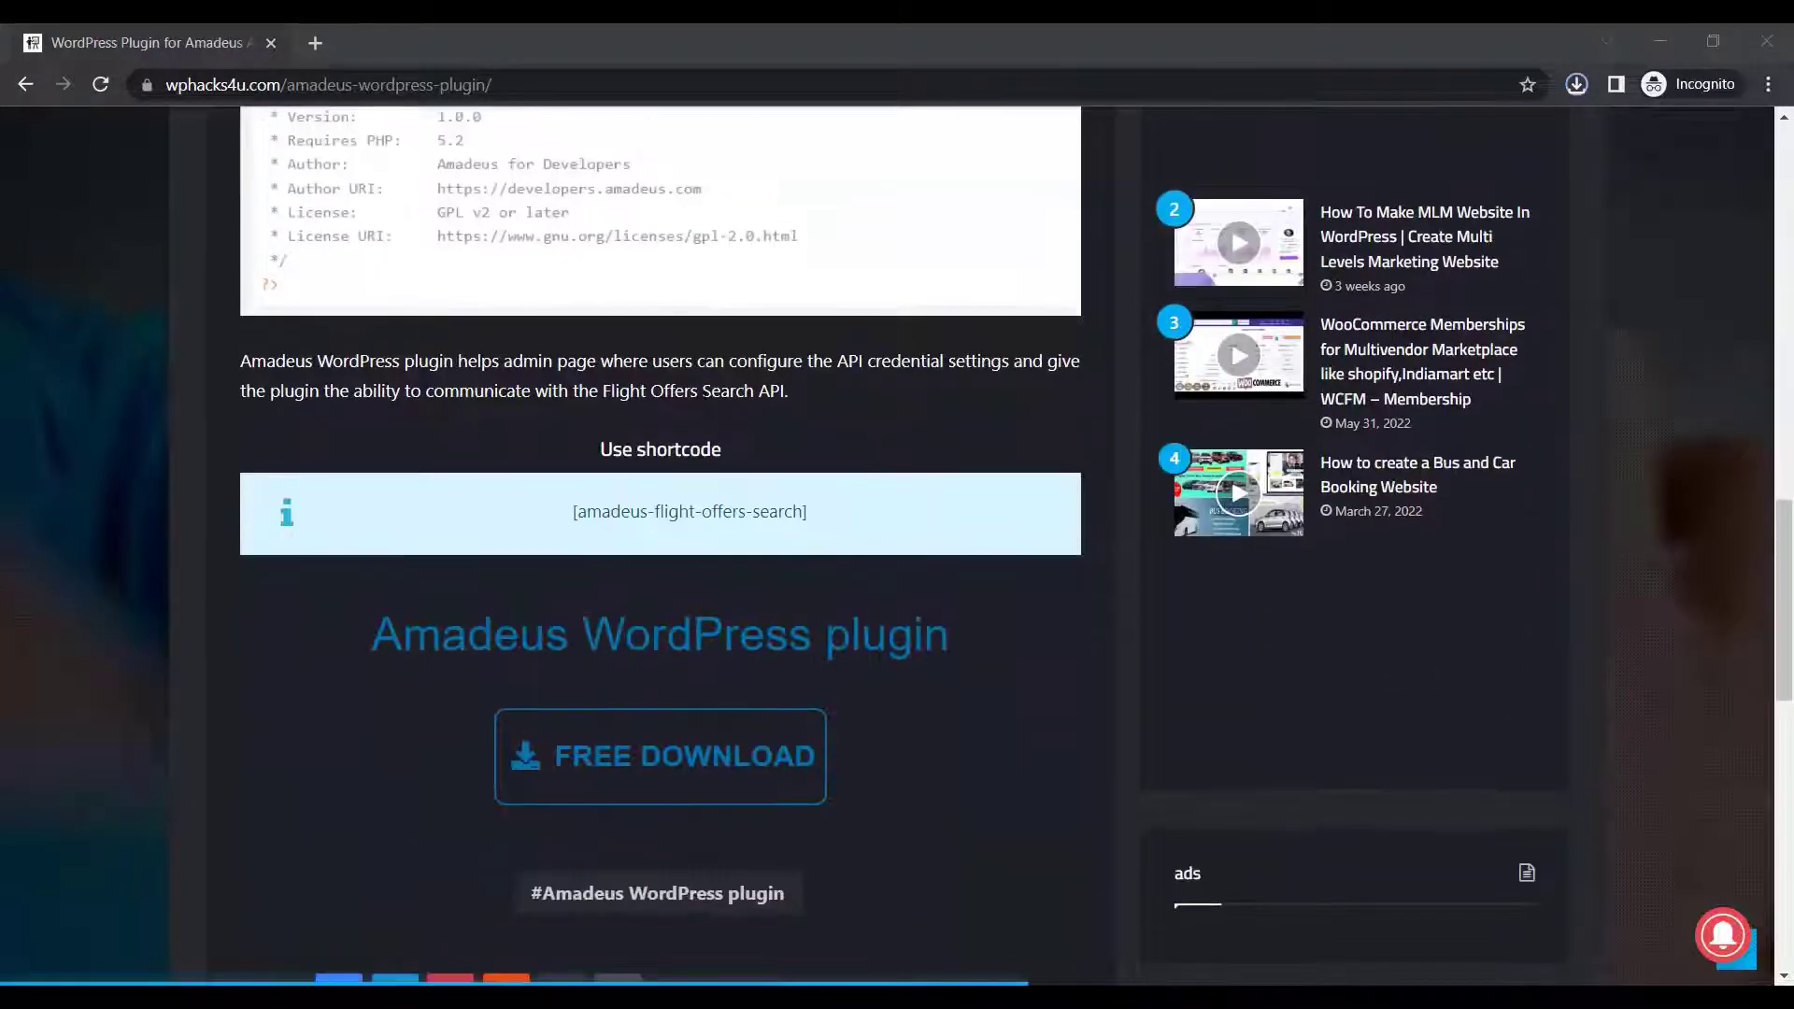
pyautogui.scroll(-2, 705, 400)
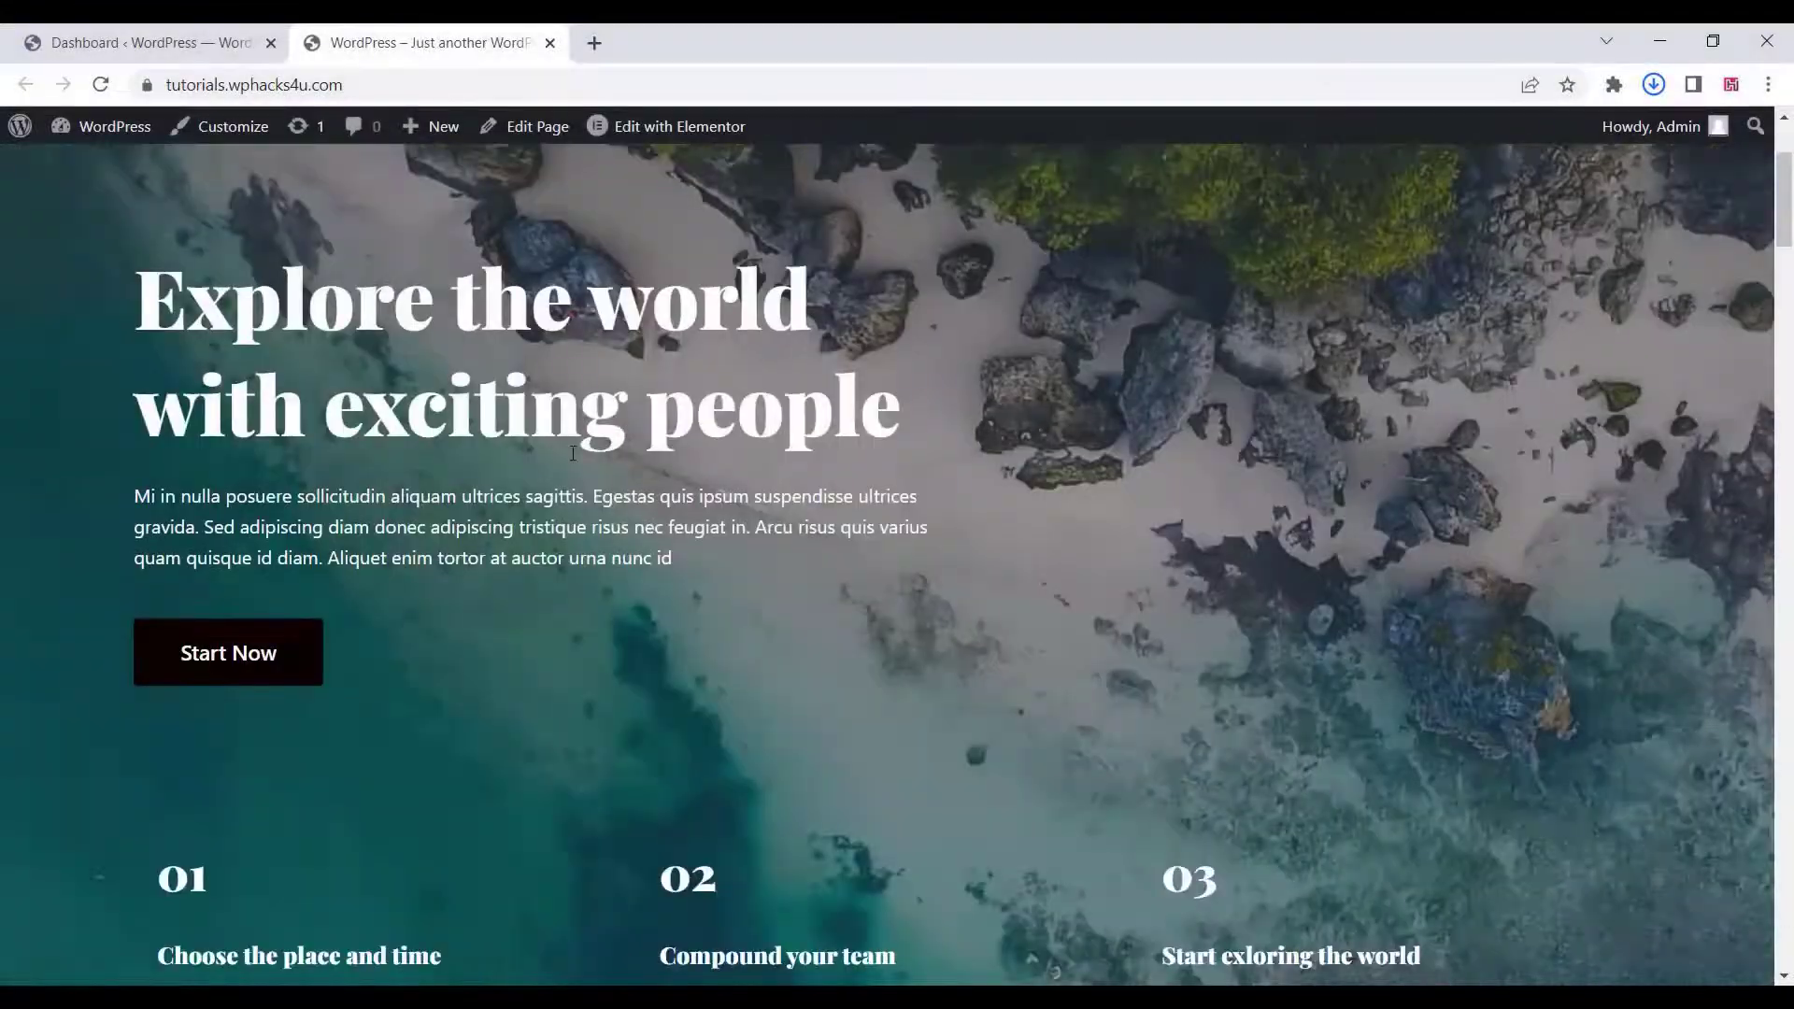
# - Go to the WordPress admin Dashboard and start adding a new plugin under Plugins > Add New
pyautogui.scroll(-15, 569, 456)
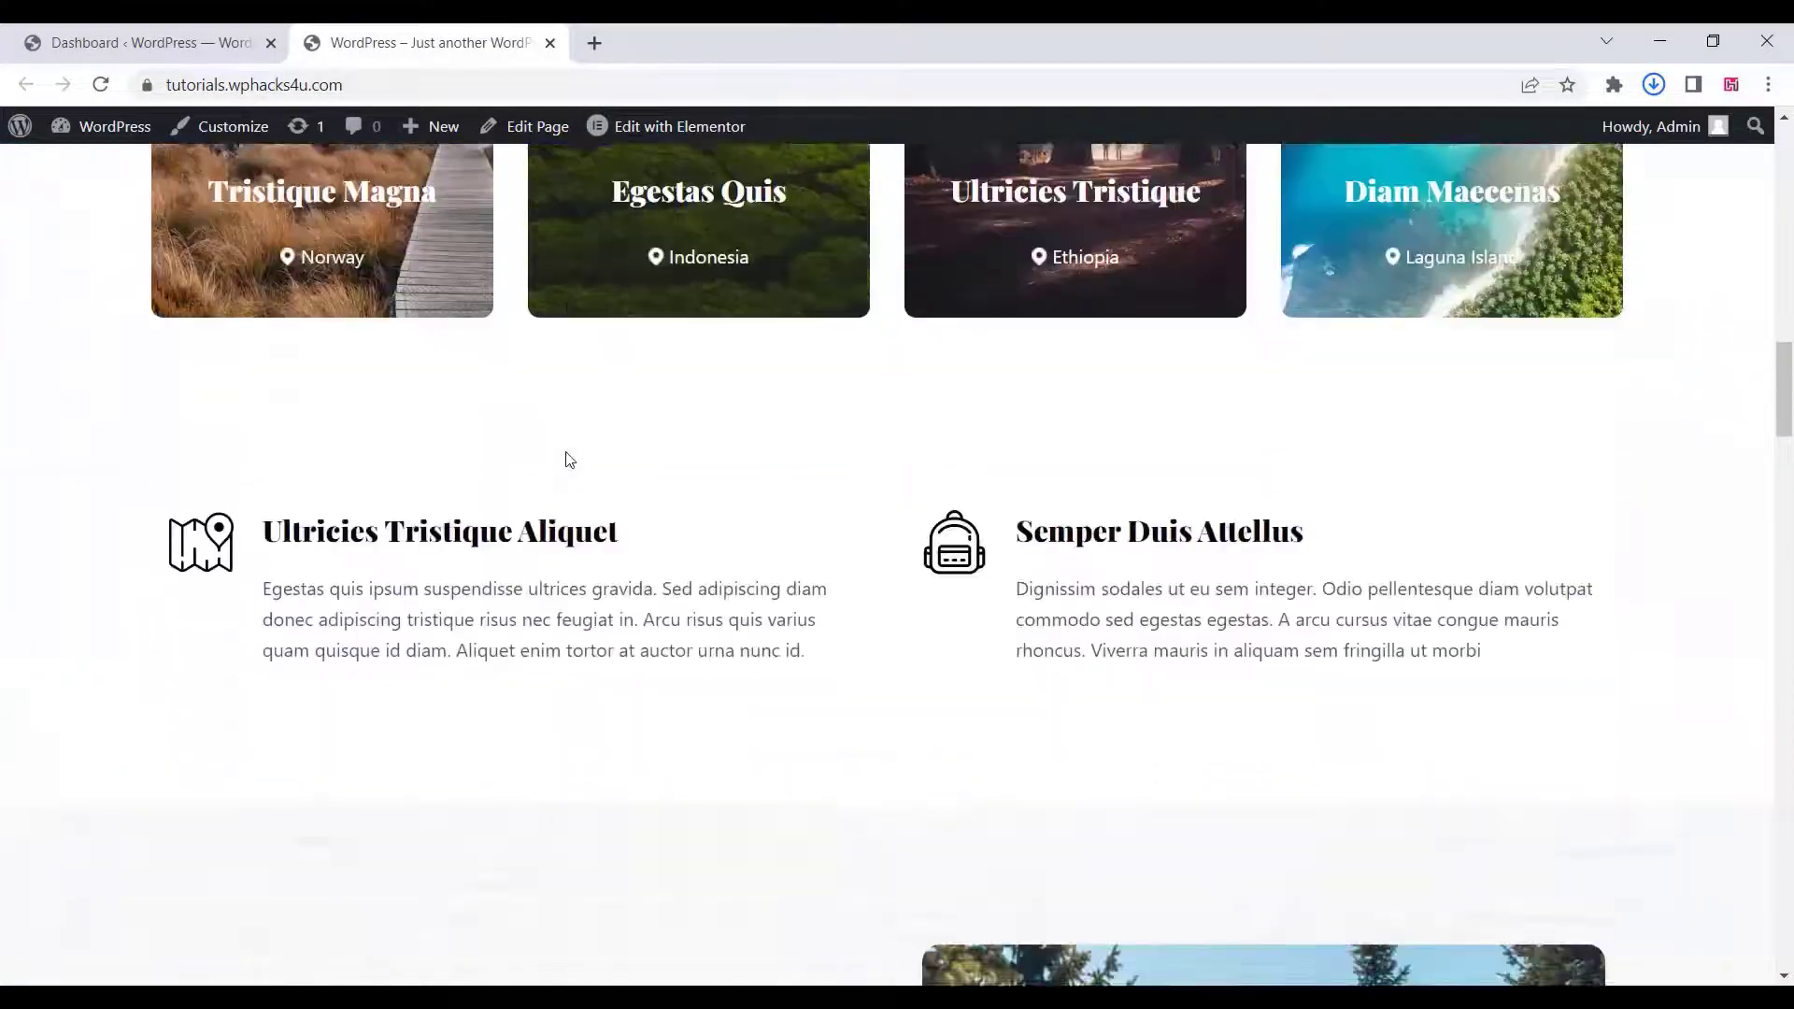
pyautogui.scroll(-15, 570, 459)
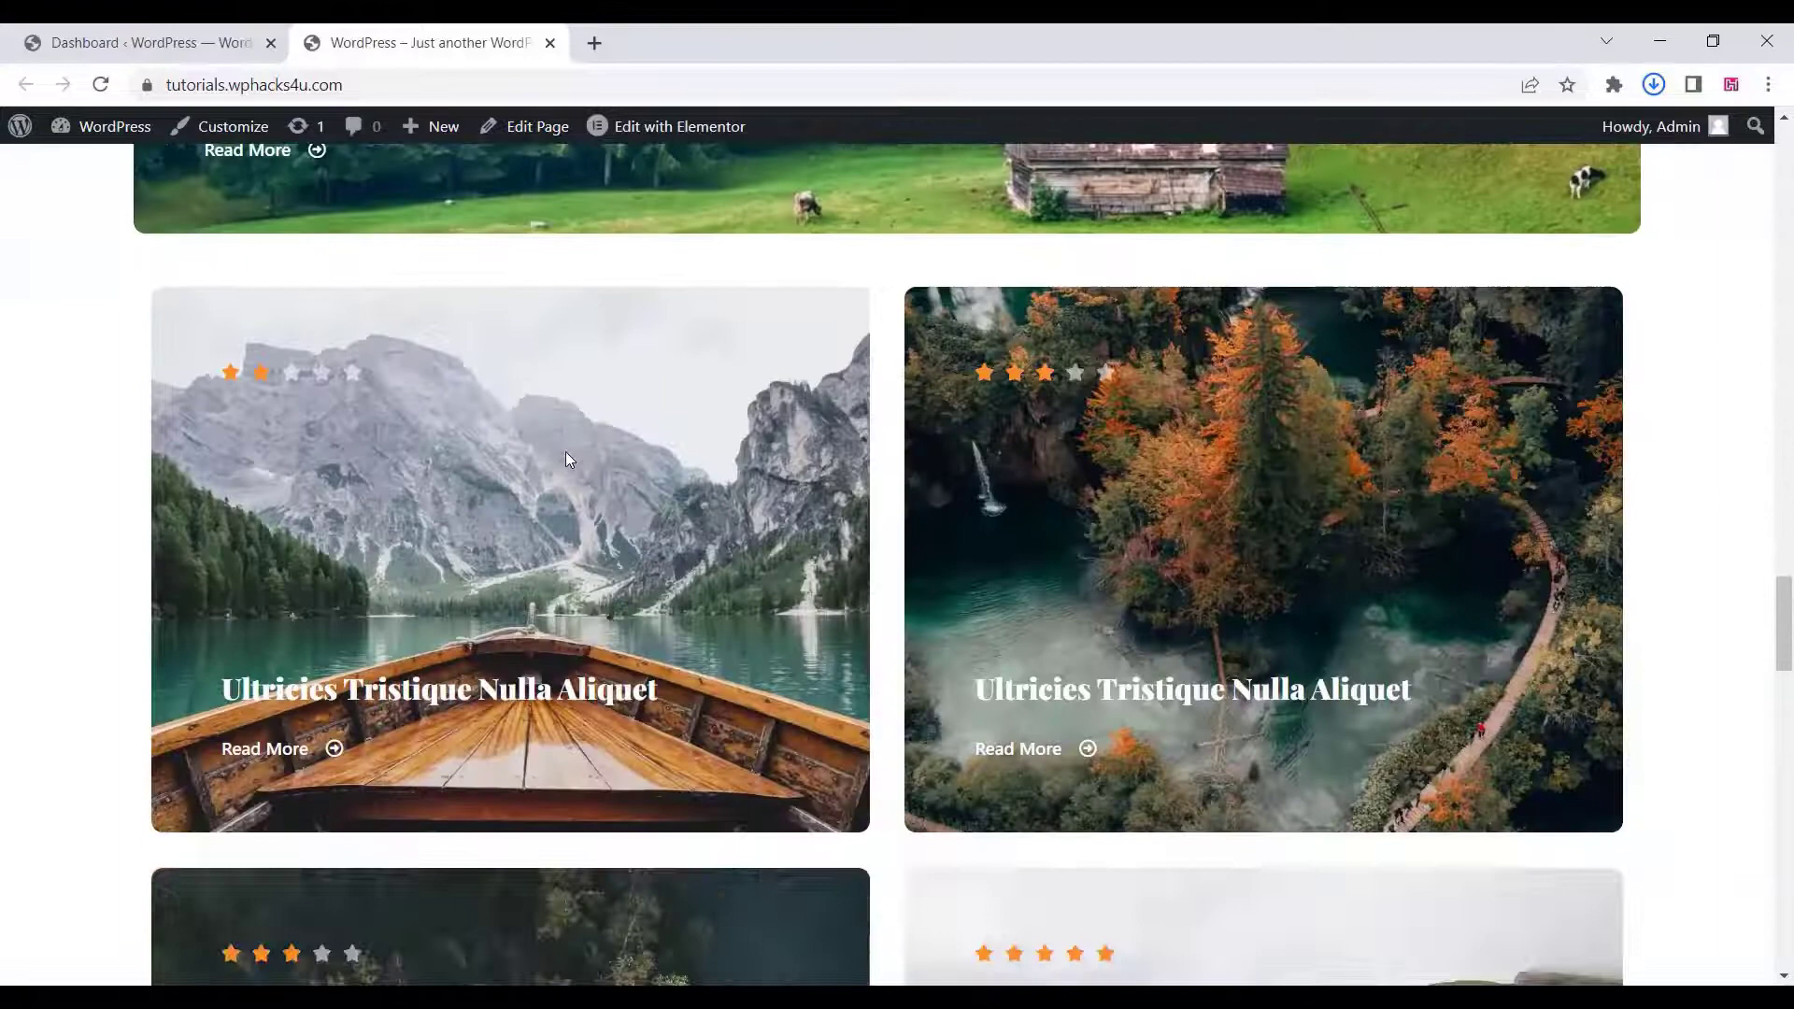
pyautogui.scroll(-20, 564, 452)
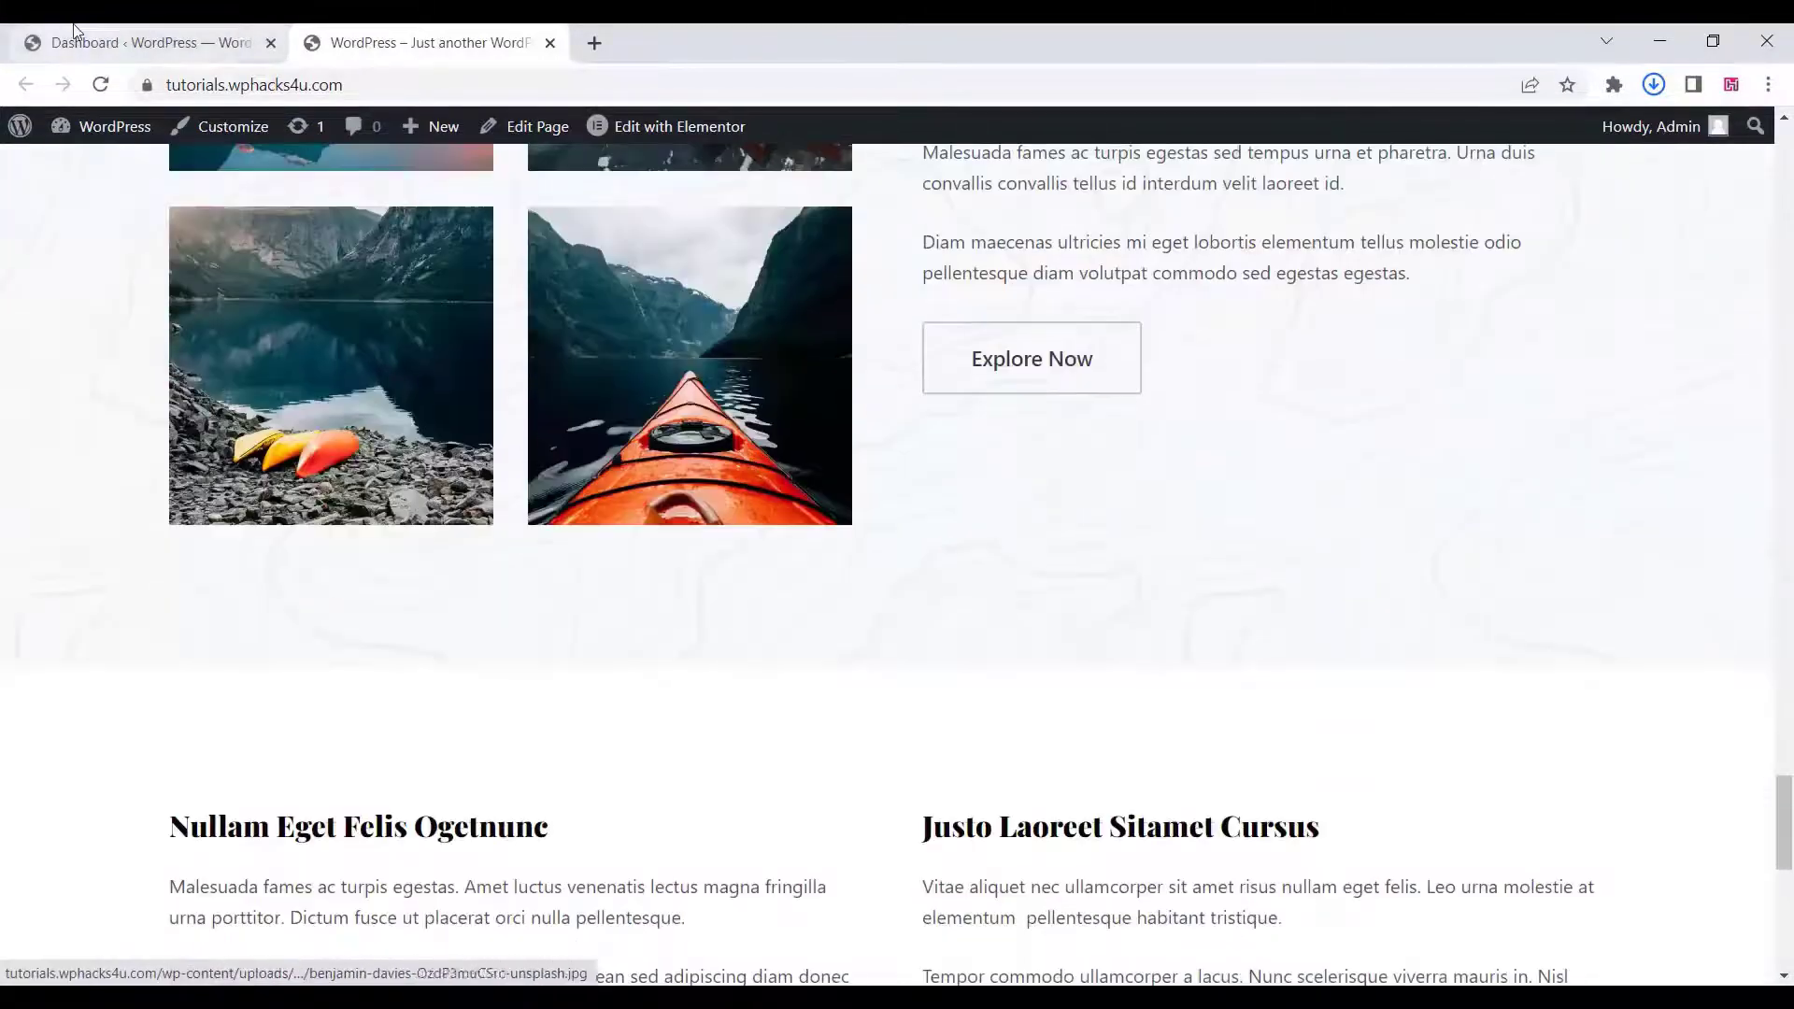
pyautogui.click(75, 30)
pyautogui.moveTo(120, 602)
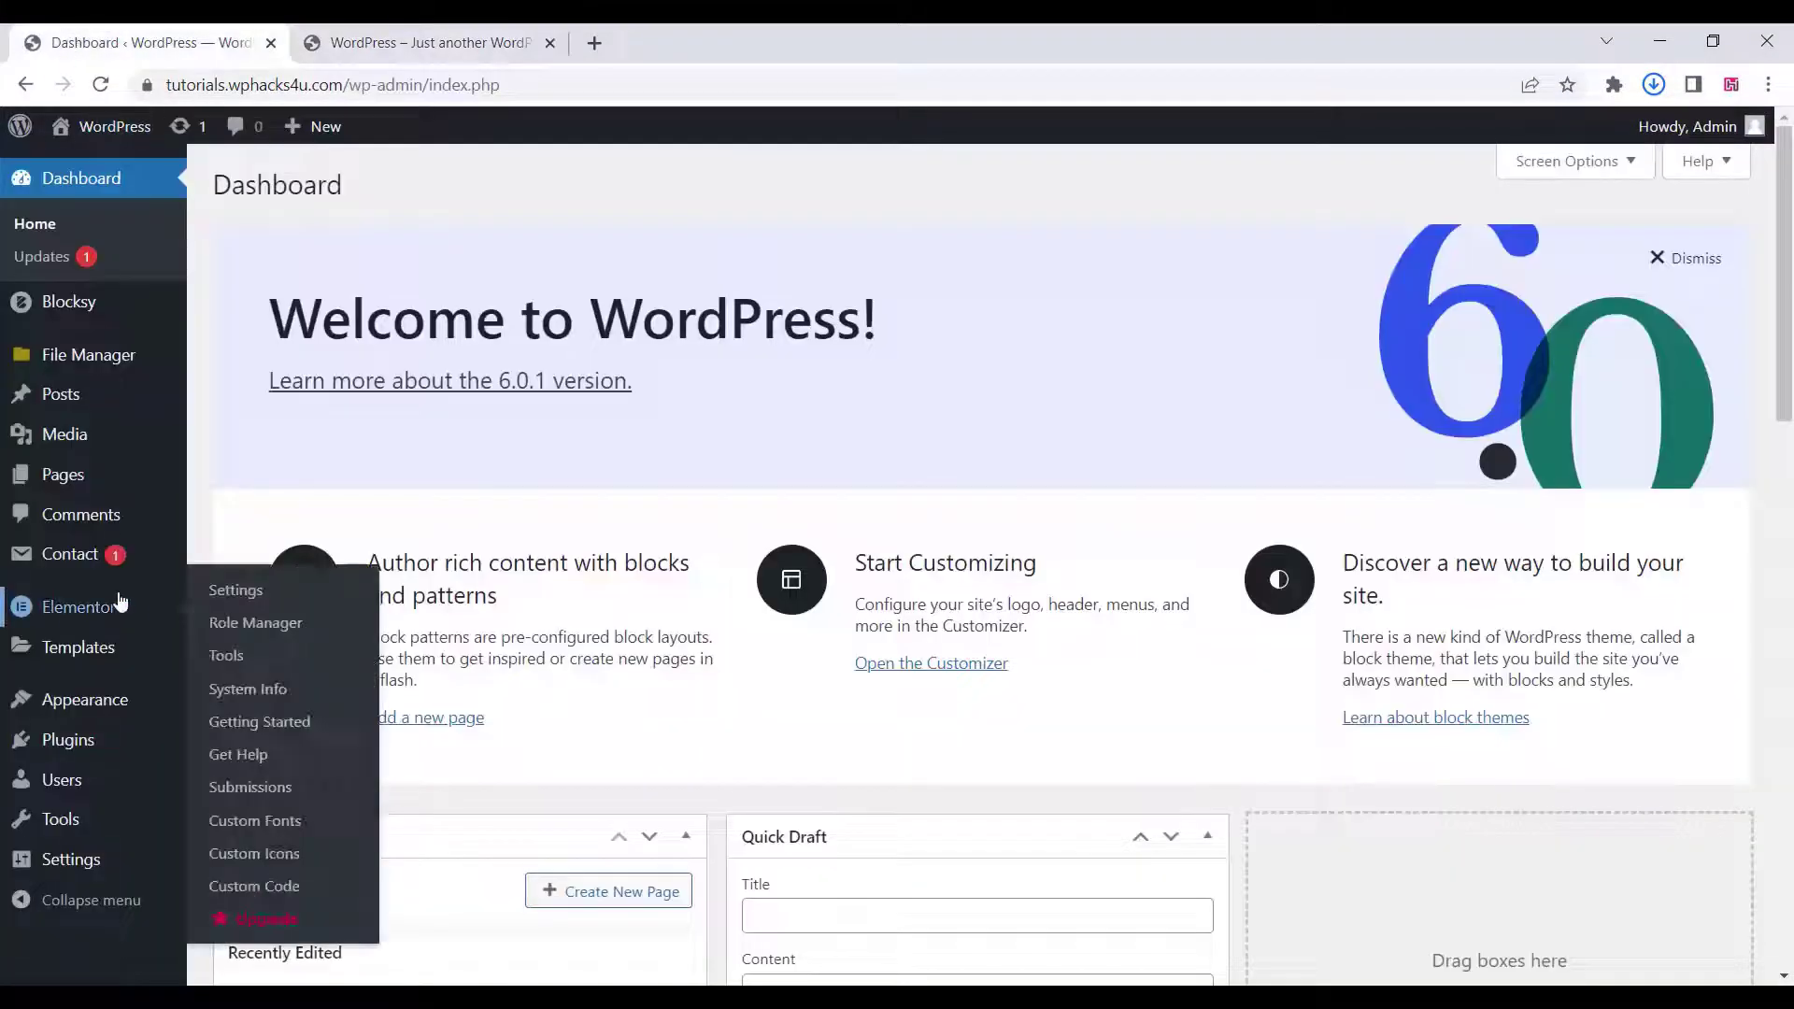
pyautogui.moveTo(84, 748)
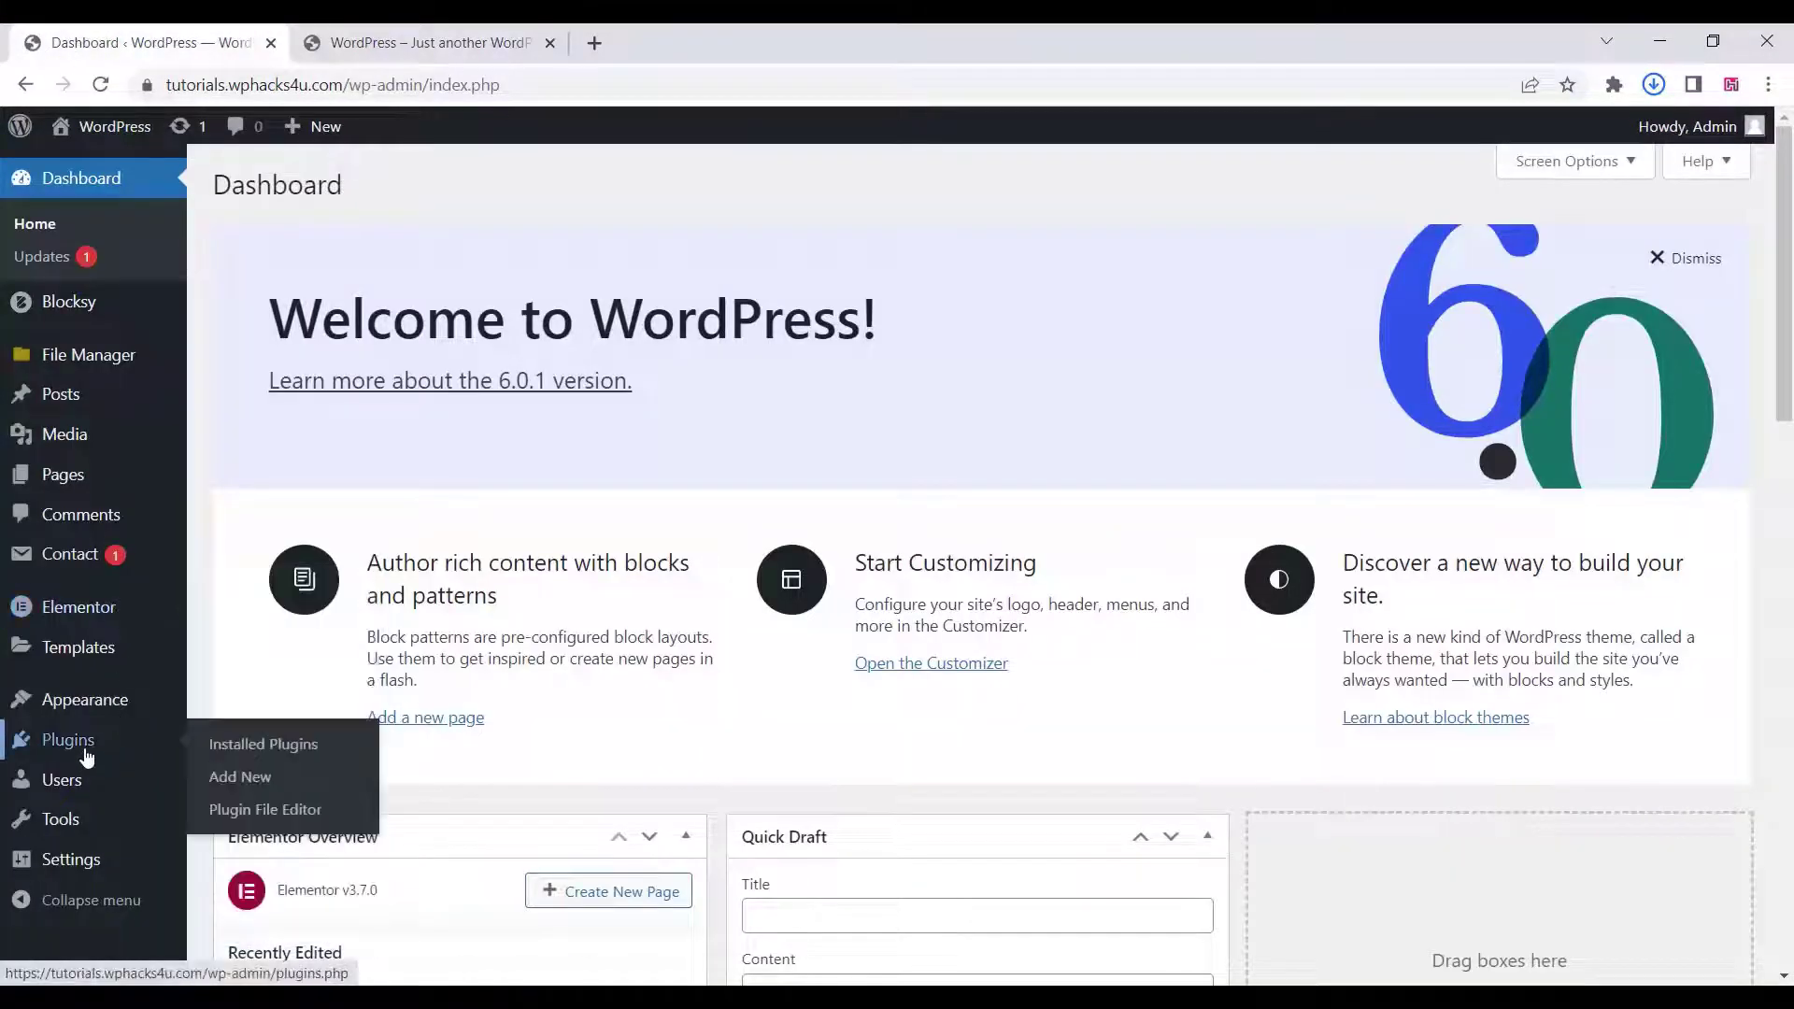
pyautogui.click(241, 786)
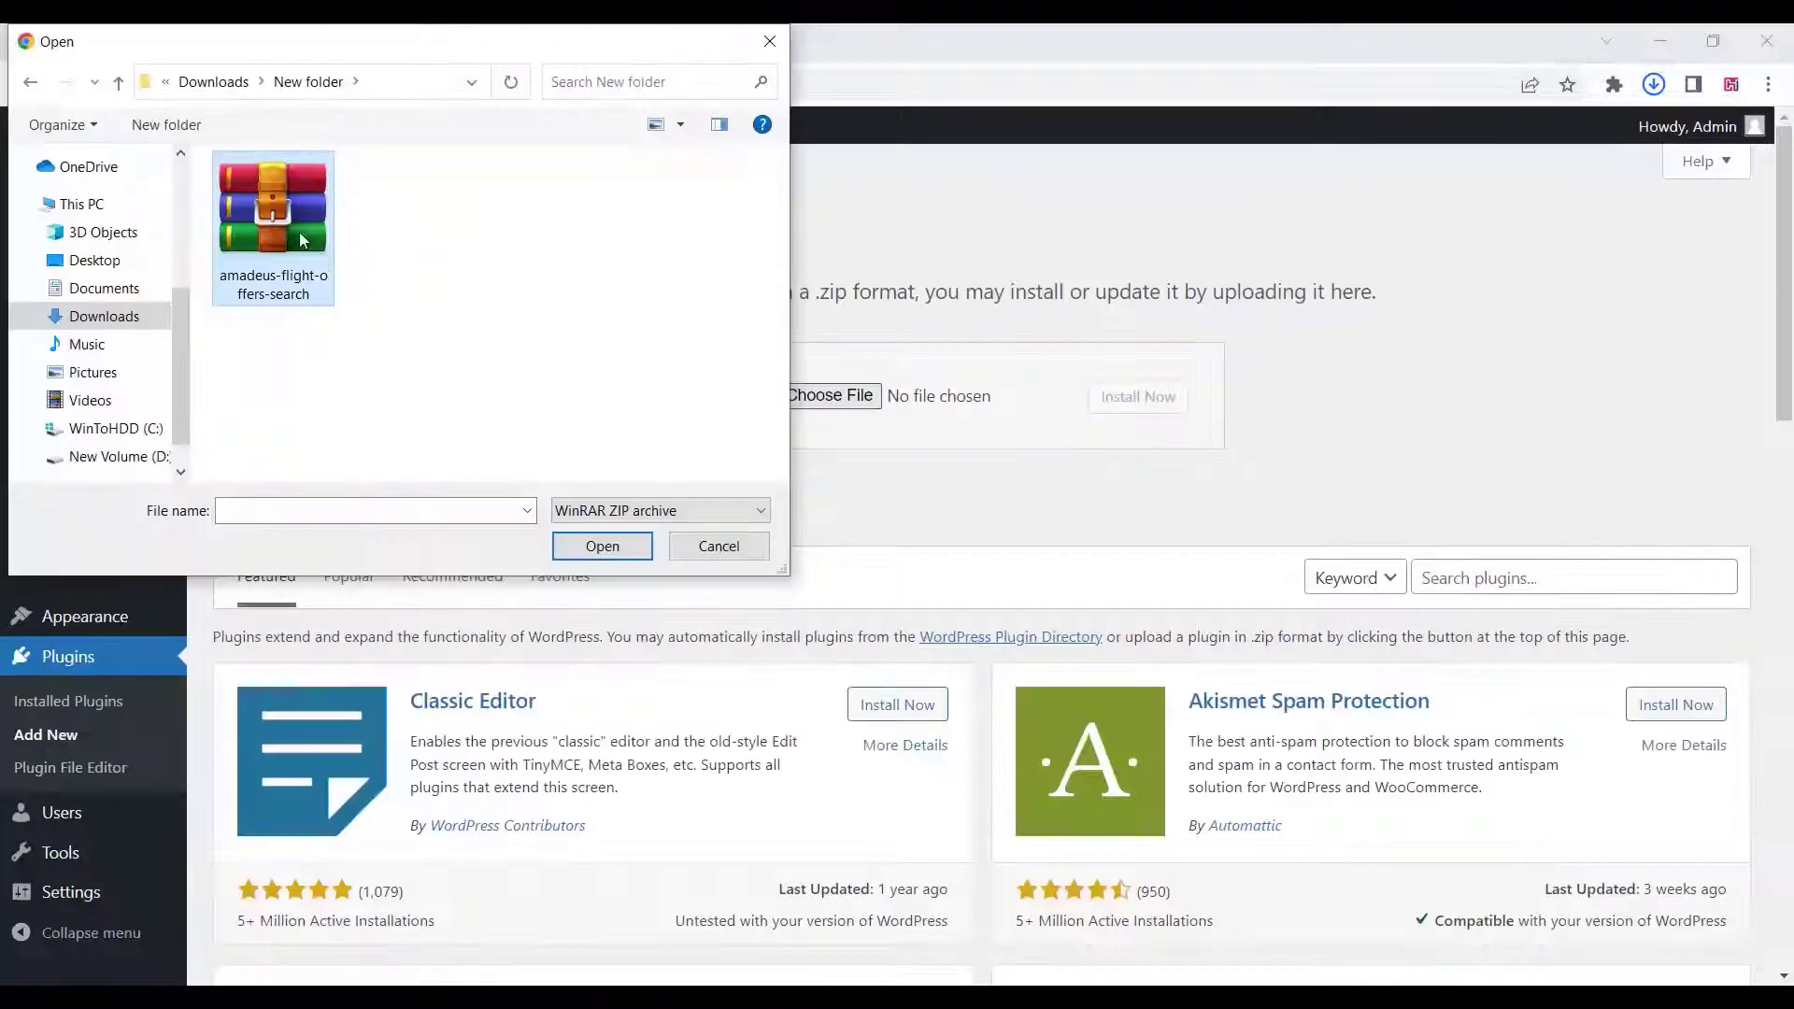
# - Upload amadeus-flight-offers-search.zip, install it, and activate the plugin
pyautogui.click(280, 225)
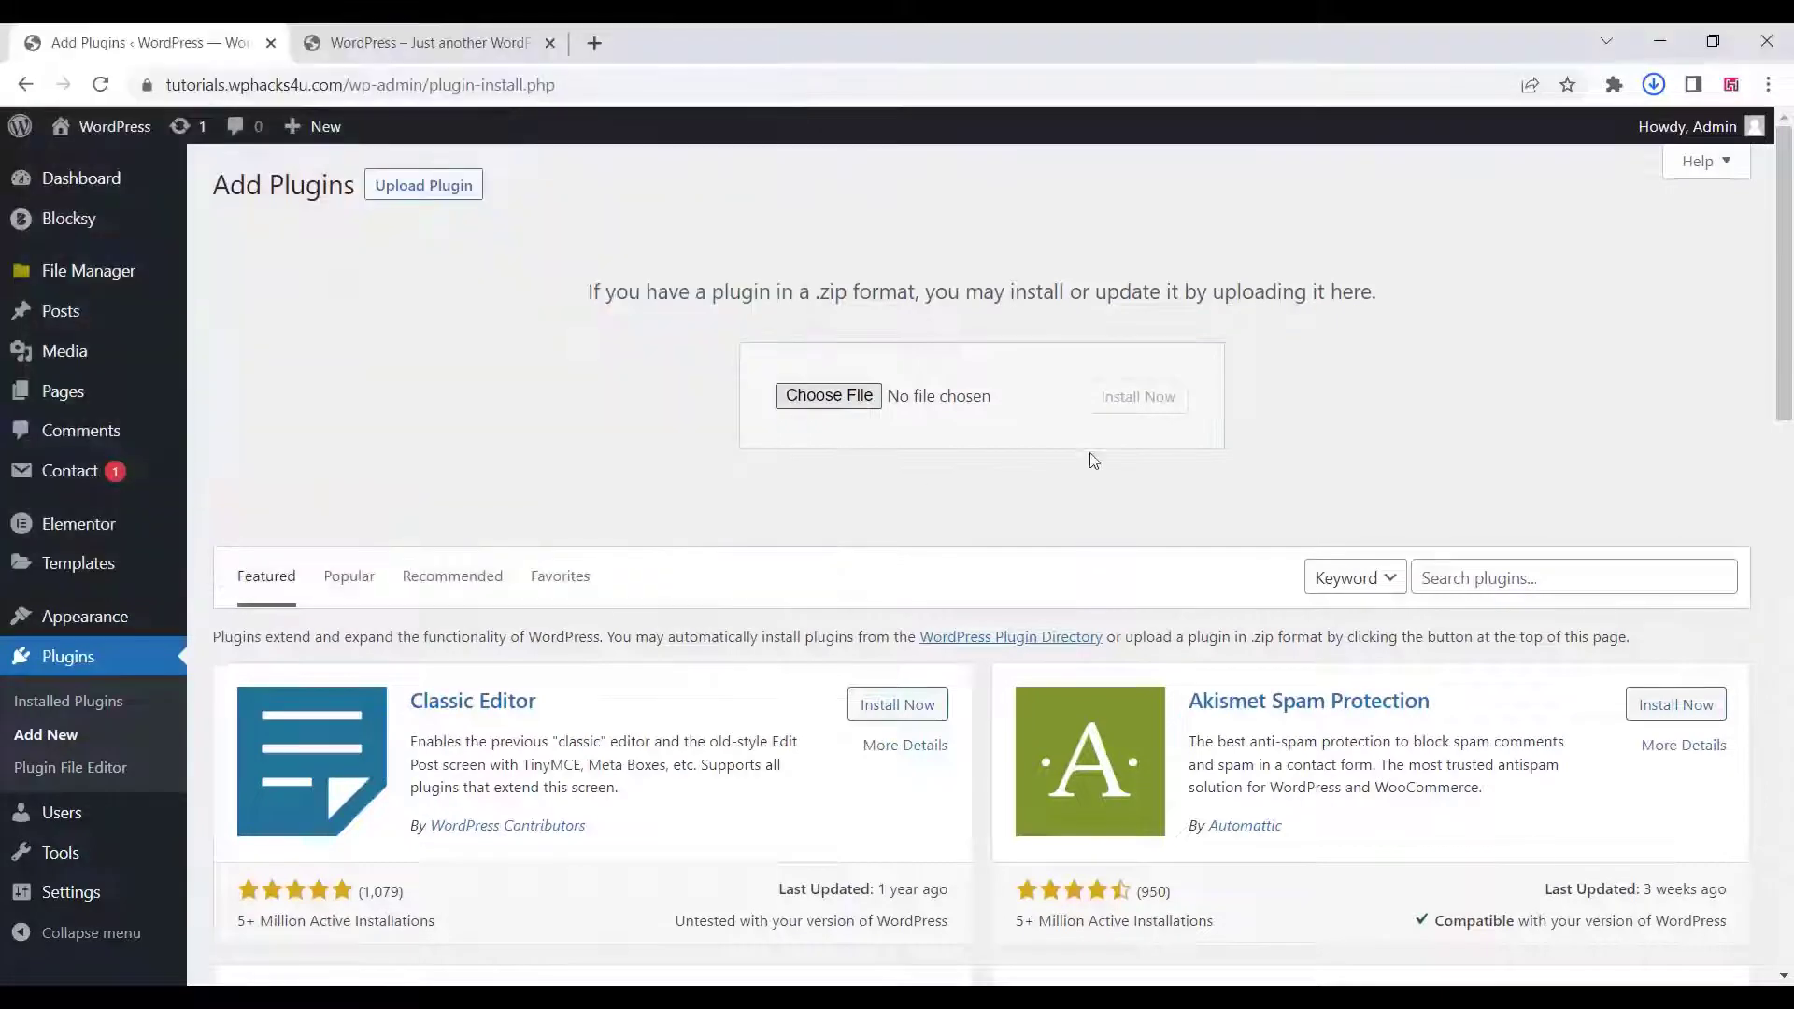
pyautogui.click(1153, 398)
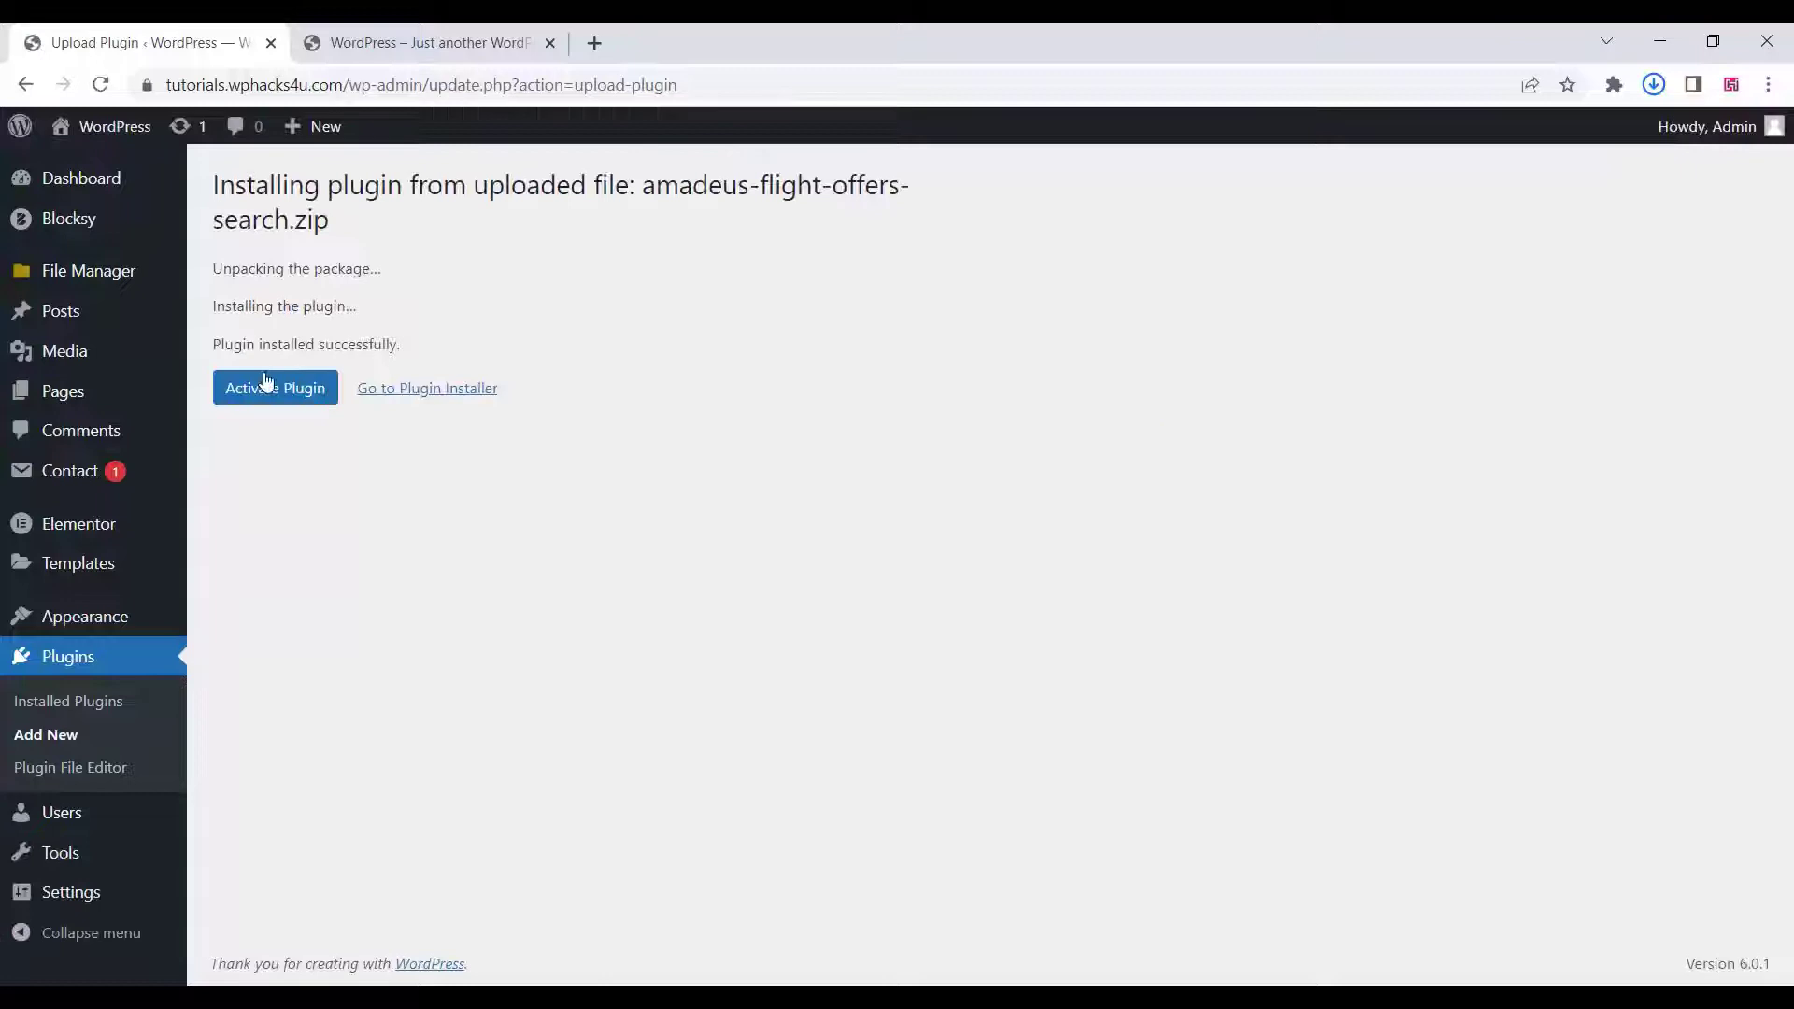
pyautogui.click(265, 399)
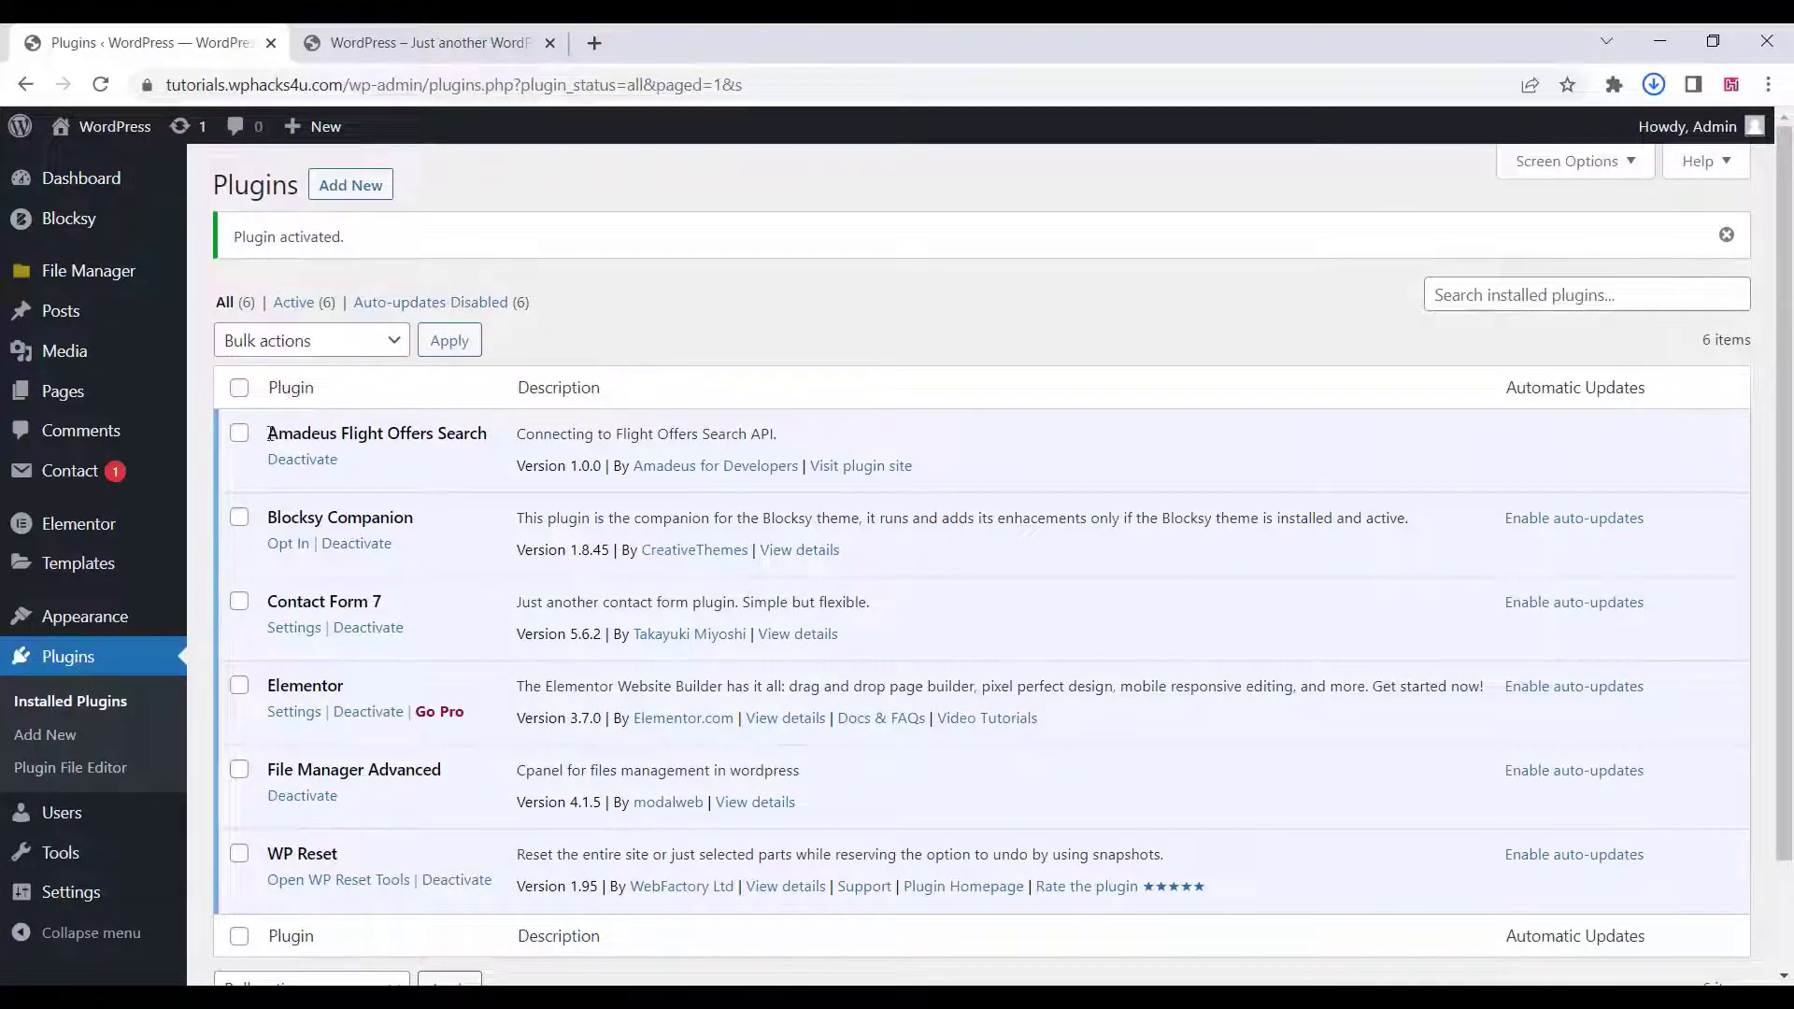
# - Select the Amadeus Flight Offers Search plugin name and go to its API settings in the admin menu
pyautogui.moveTo(269, 433); pyautogui.dragTo(497, 445)
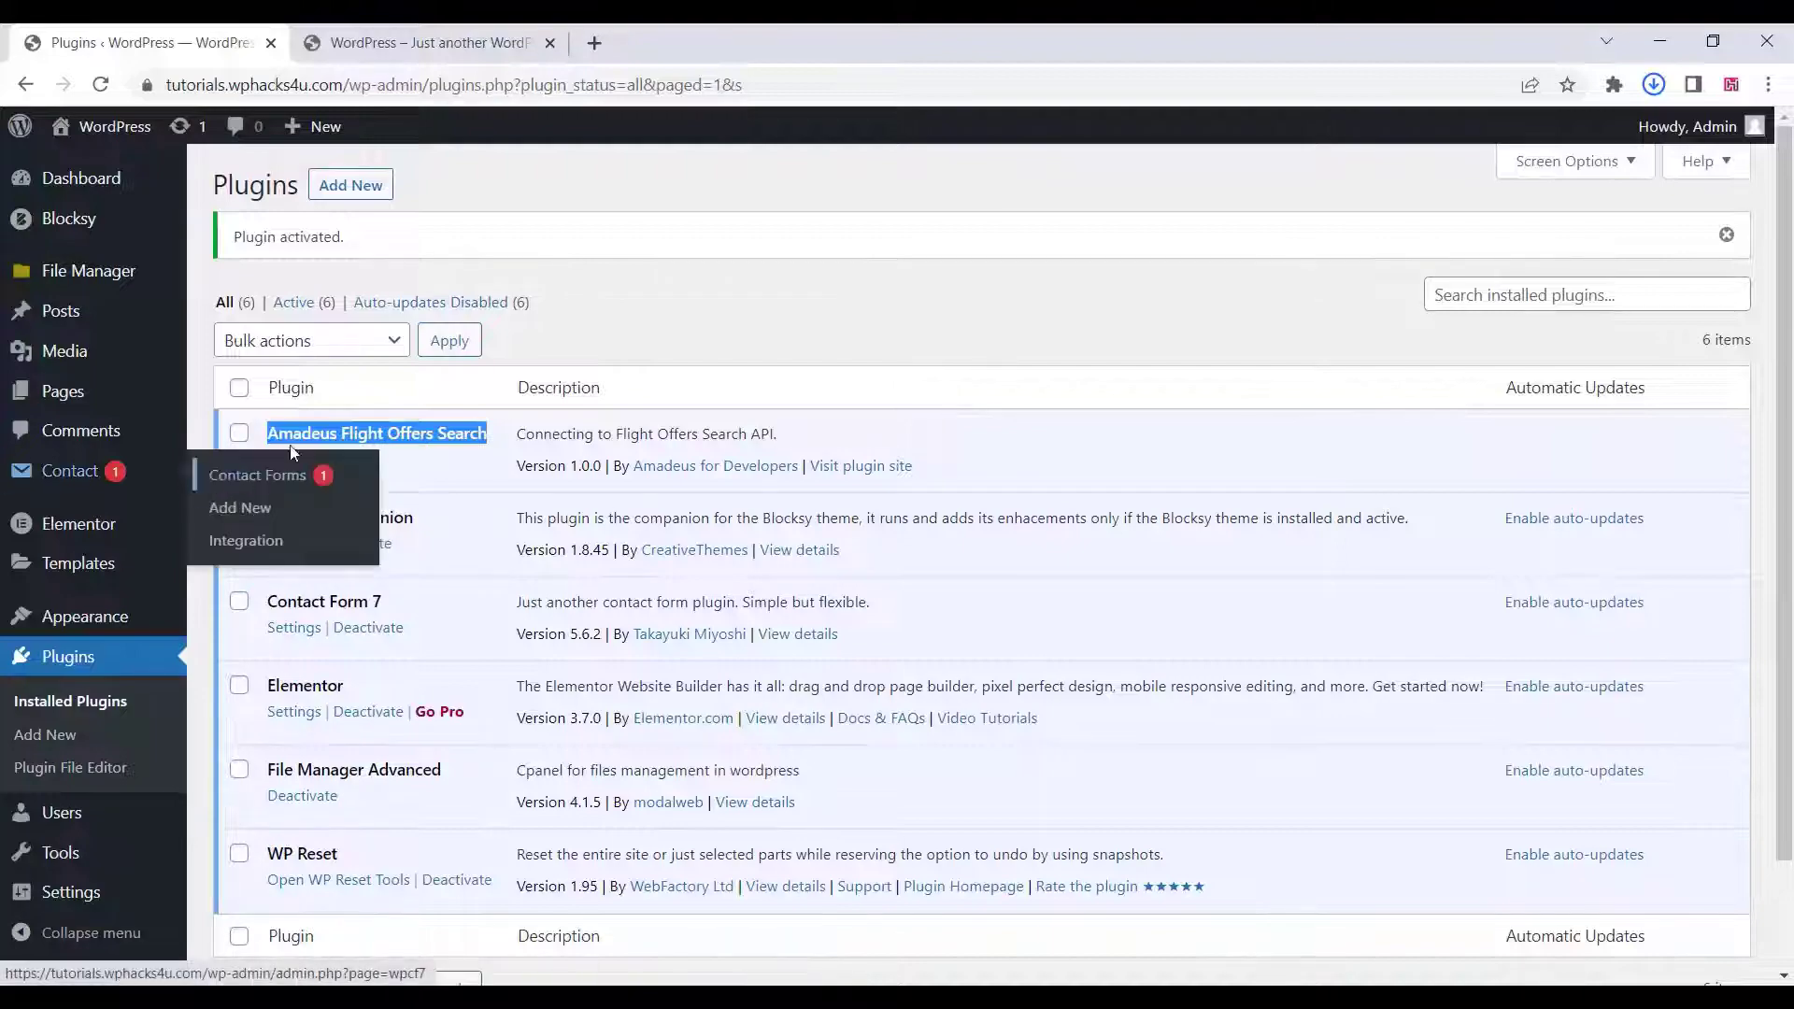
pyautogui.moveTo(75, 895)
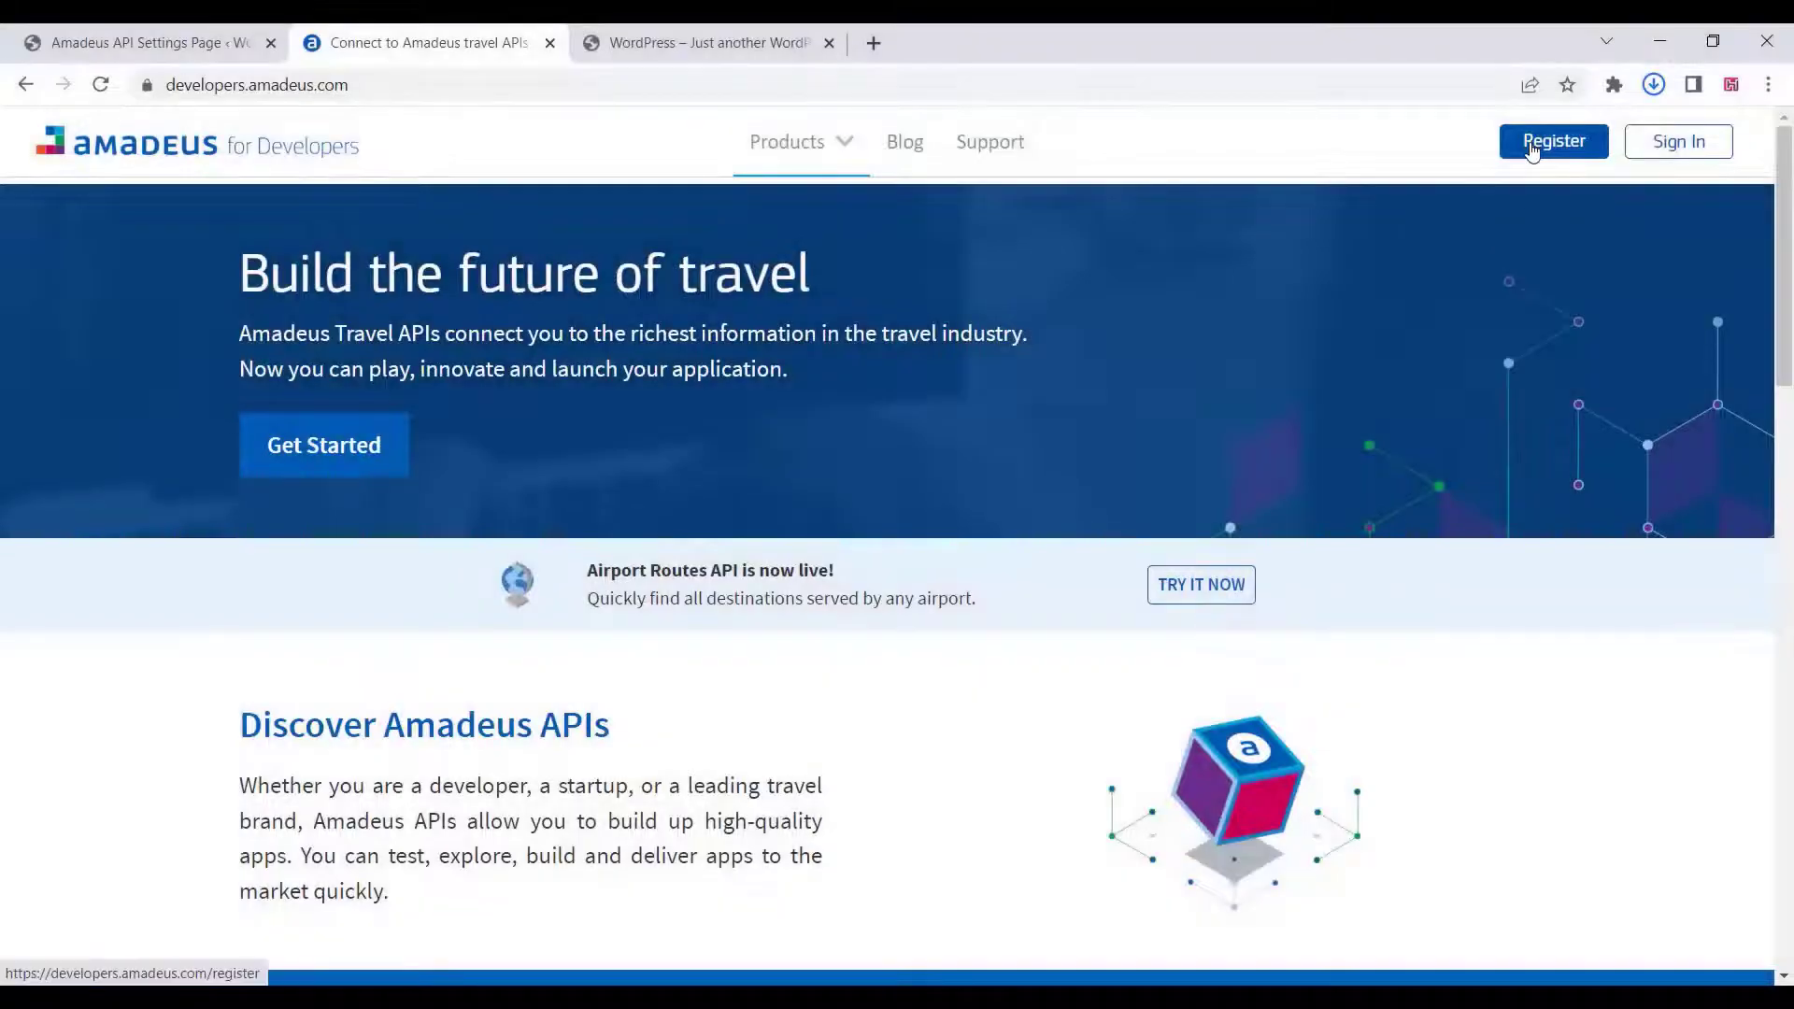
# - Look over the Amadeus for Developers registration form, then sign in to the existing account instead
pyautogui.click(1561, 152)
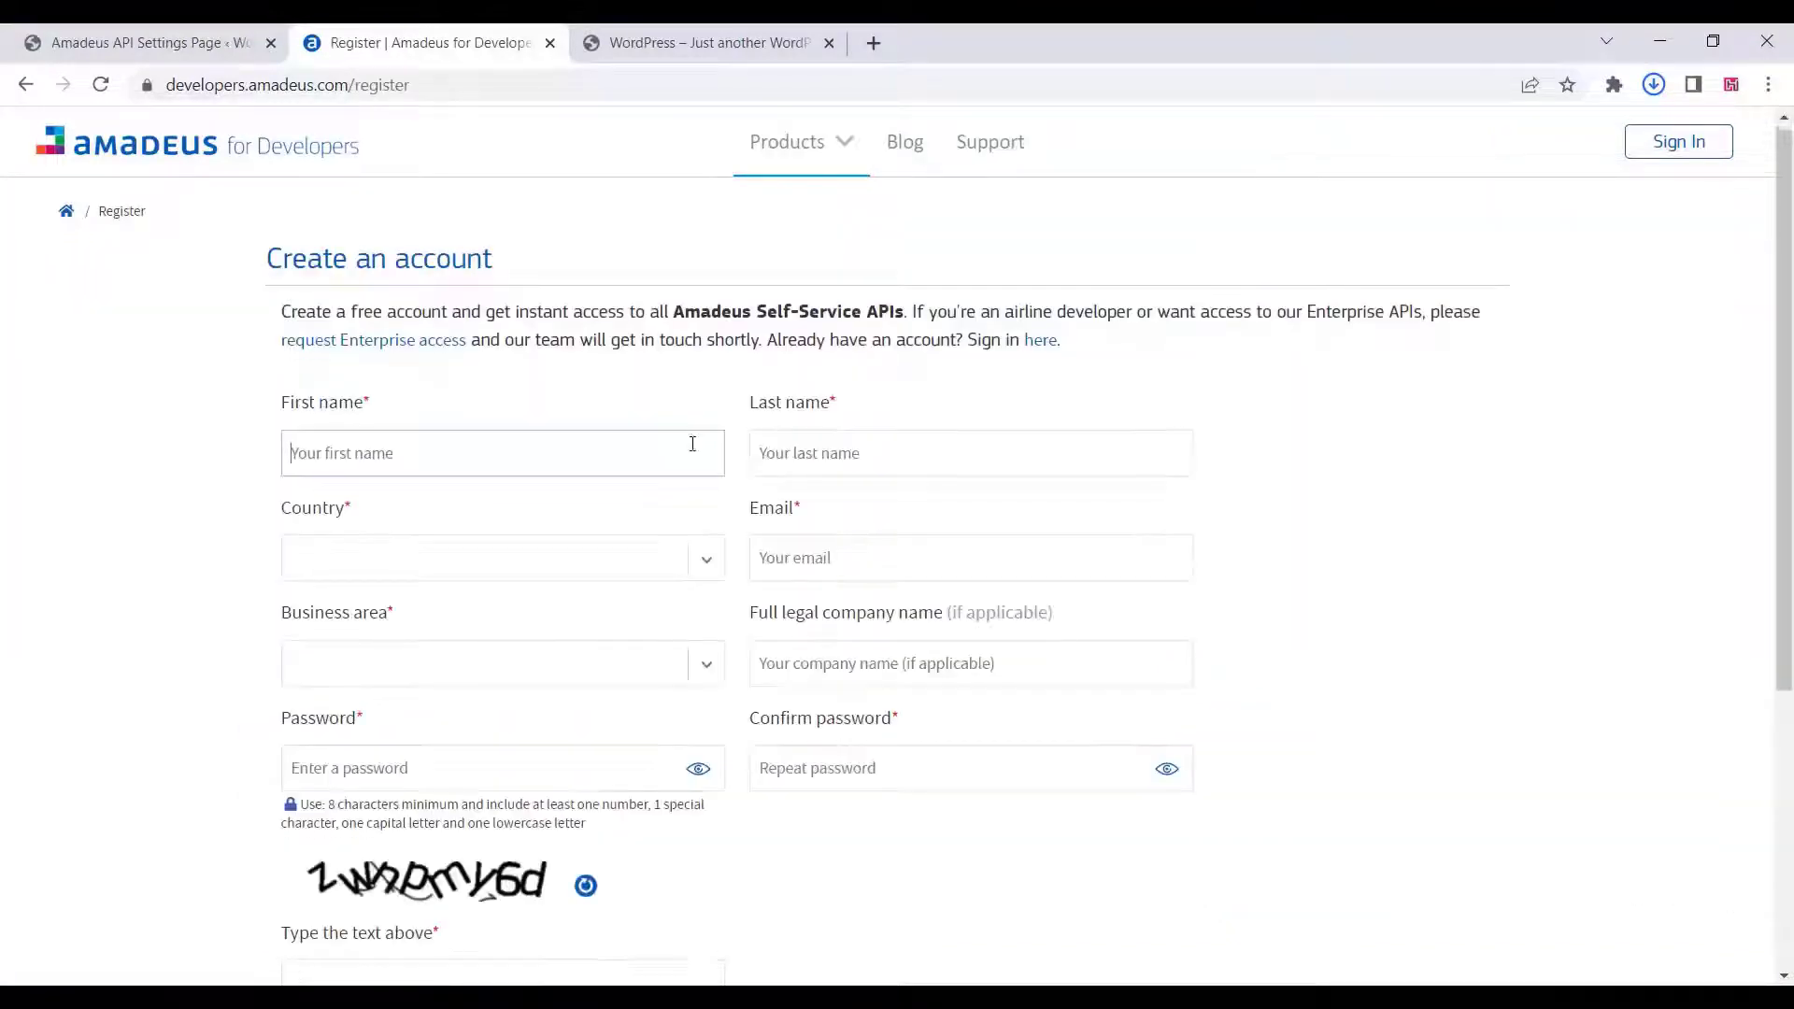
pyautogui.scroll(-5, 692, 444)
pyautogui.scroll(3, 689, 469)
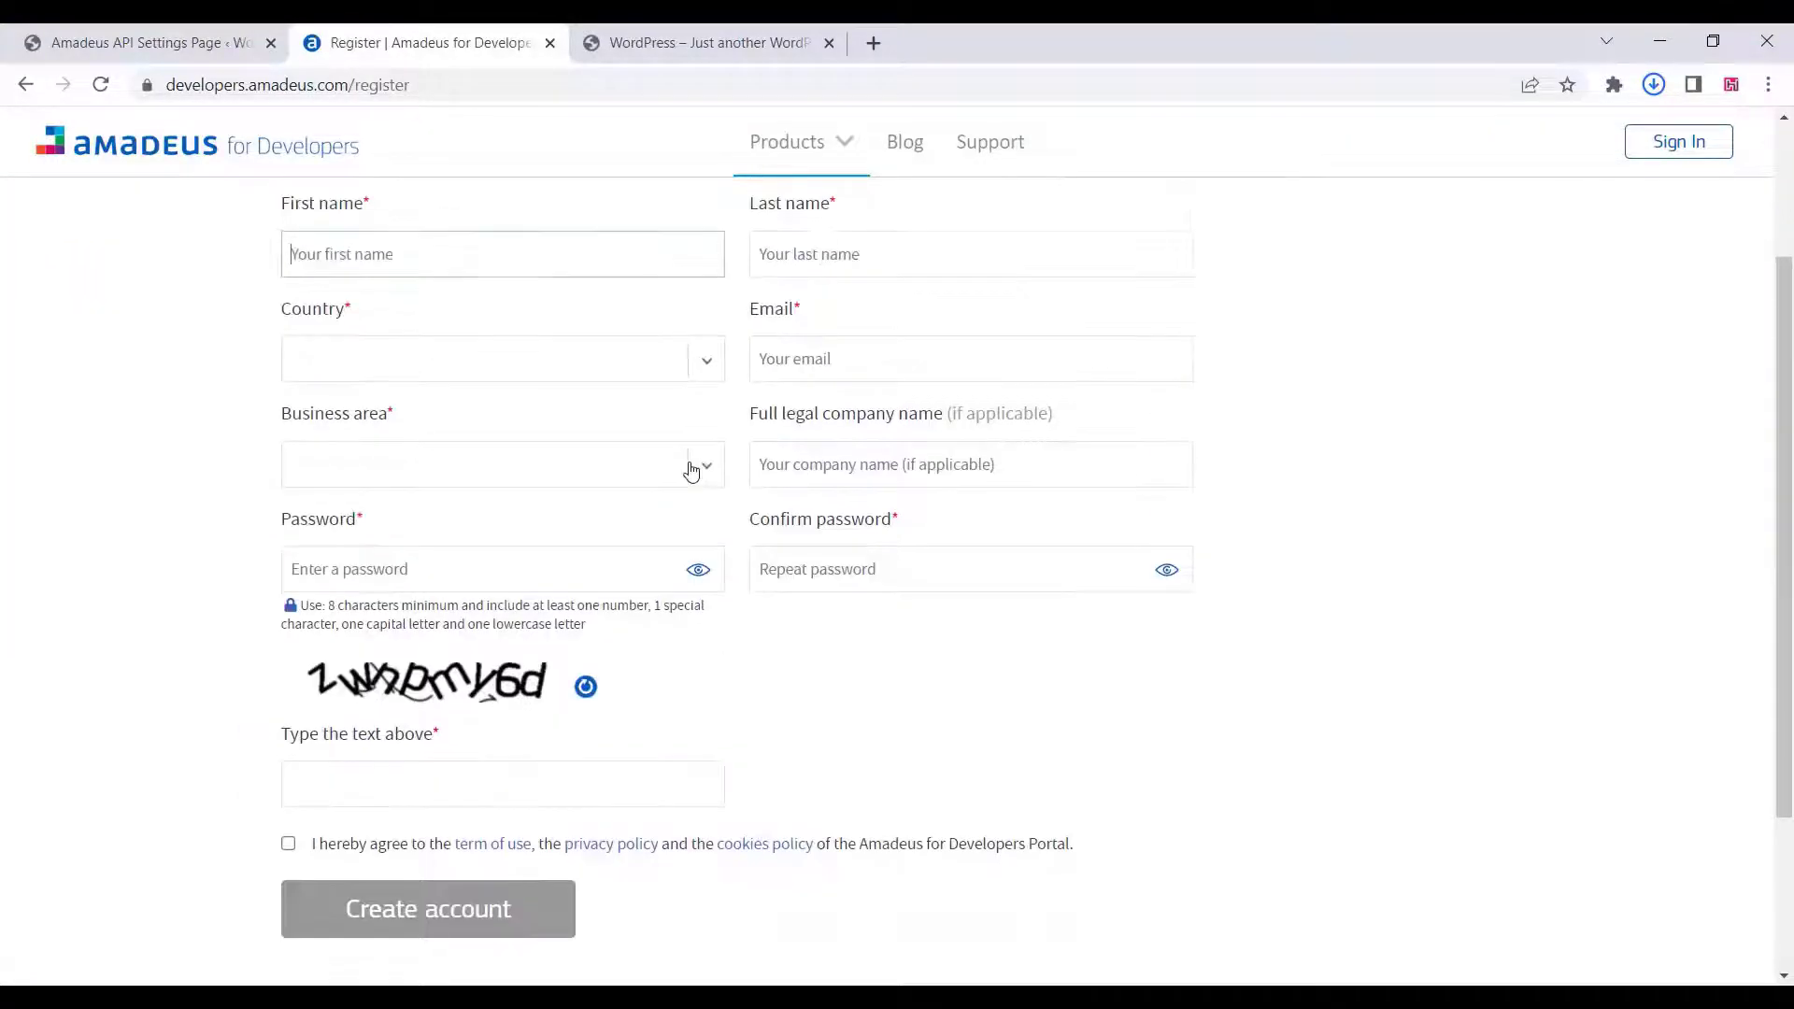
pyautogui.scroll(1, 691, 470)
pyautogui.scroll(1, 938, 466)
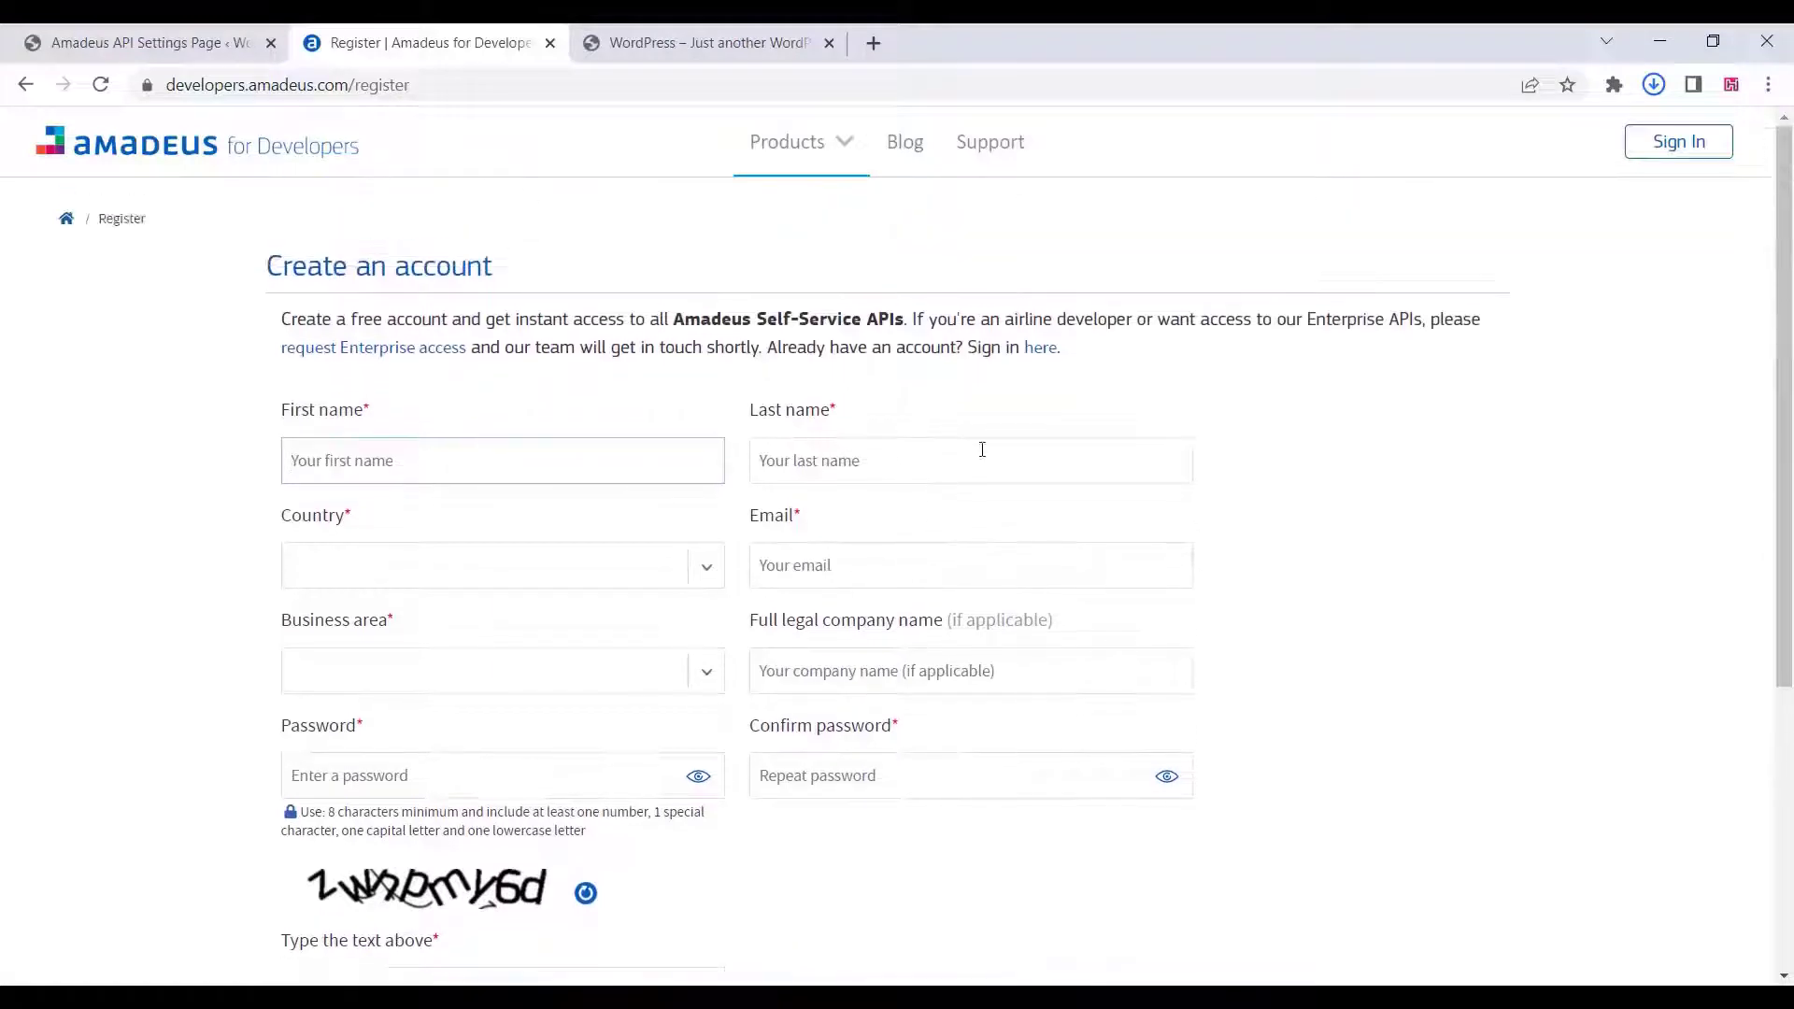
pyautogui.click(1679, 145)
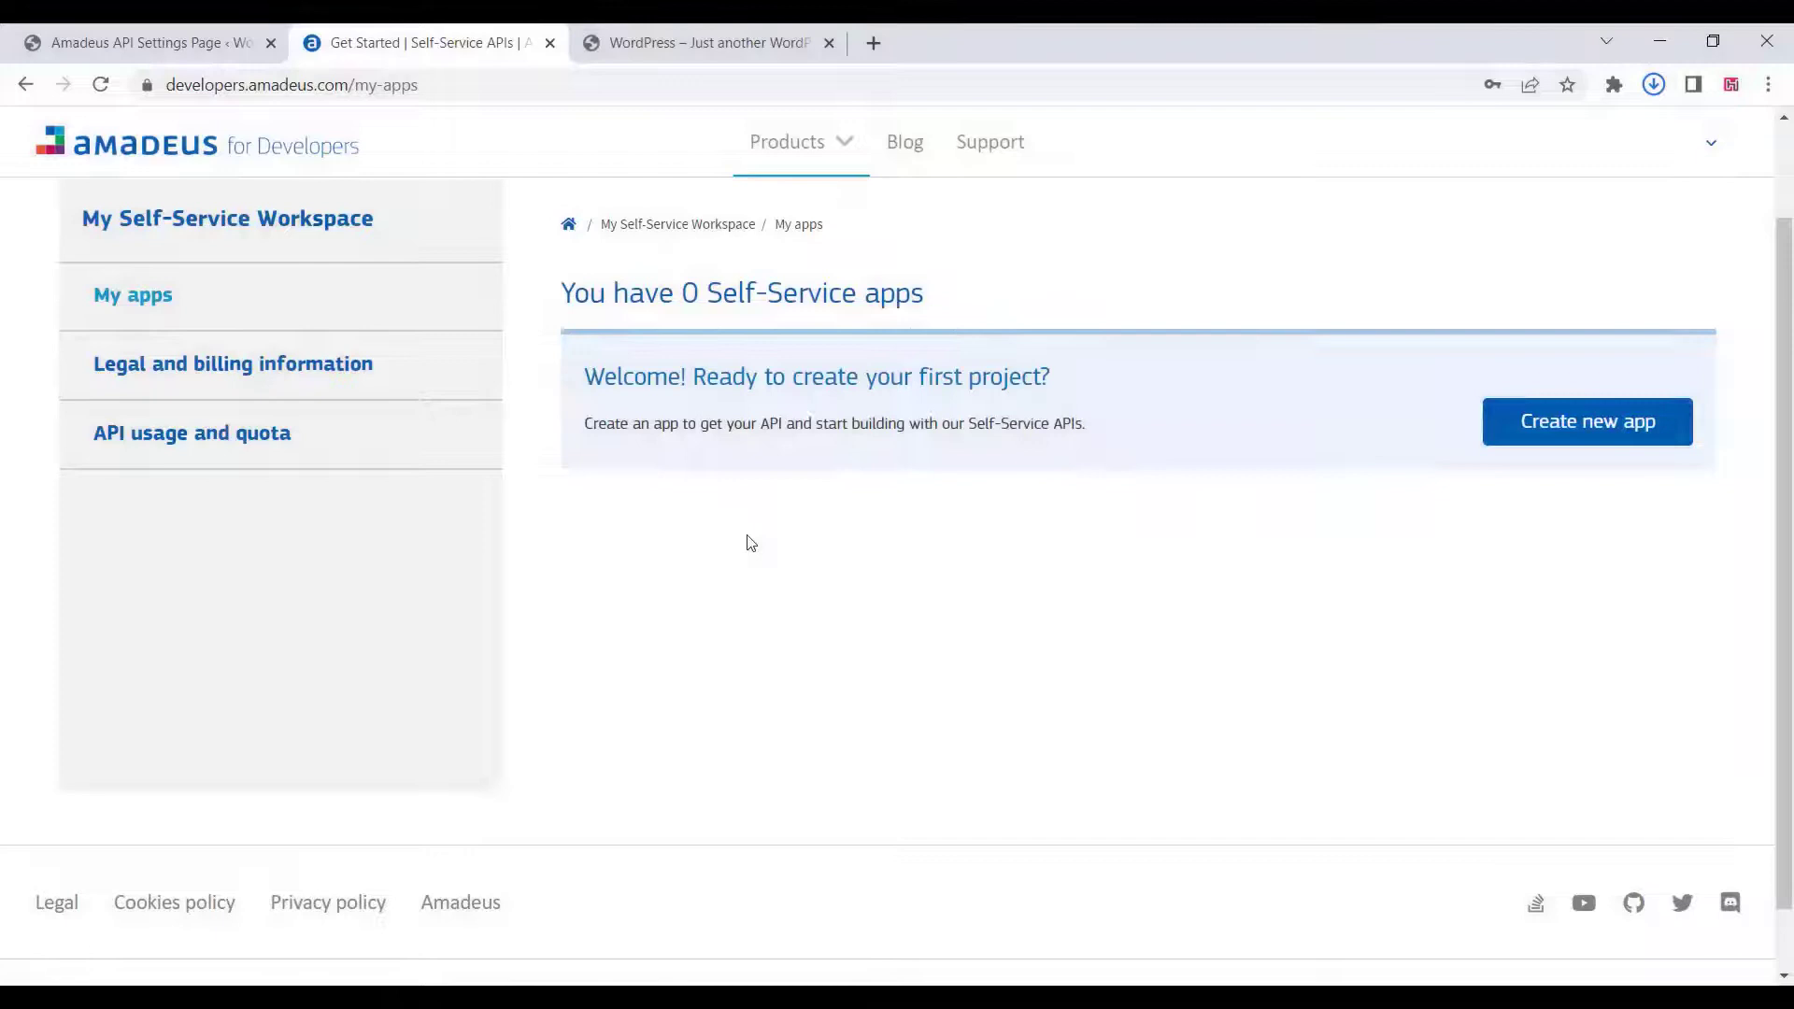
# - Create the Amadeus app 'Testapp' targeted at business to consumer and business to business
pyautogui.click(372, 81)
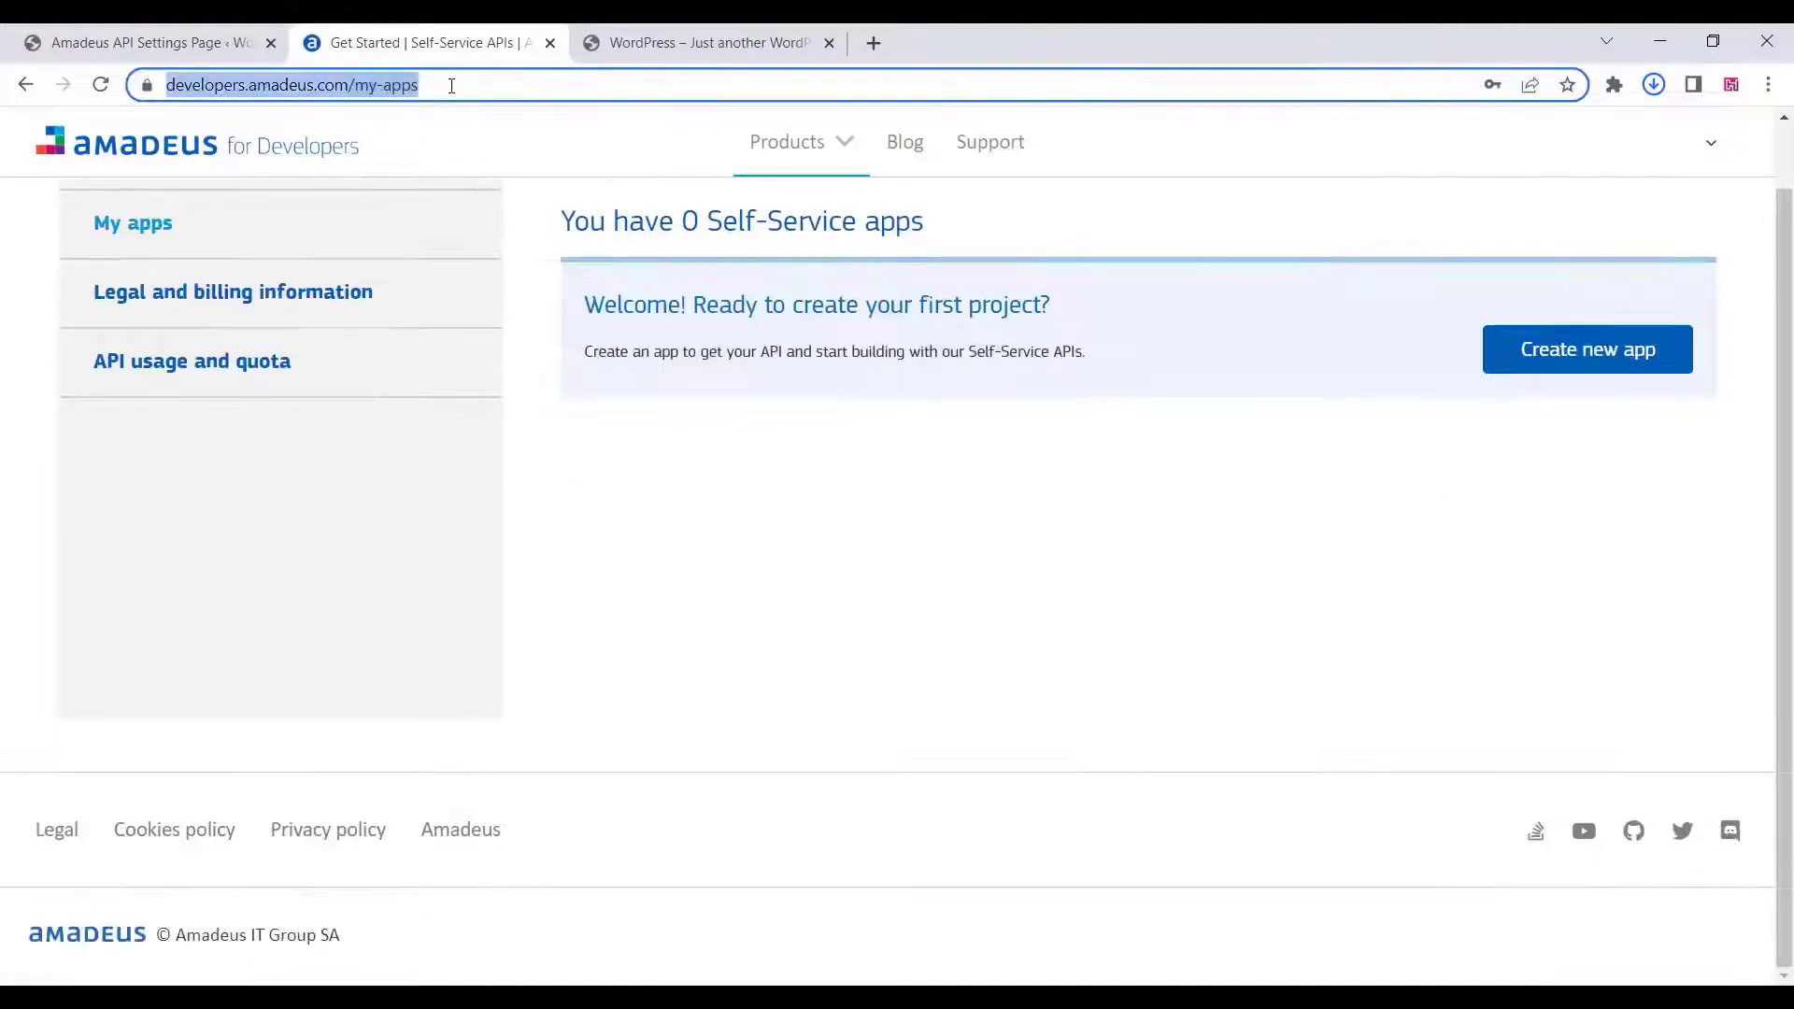
pyautogui.click(951, 518)
pyautogui.click(1594, 361)
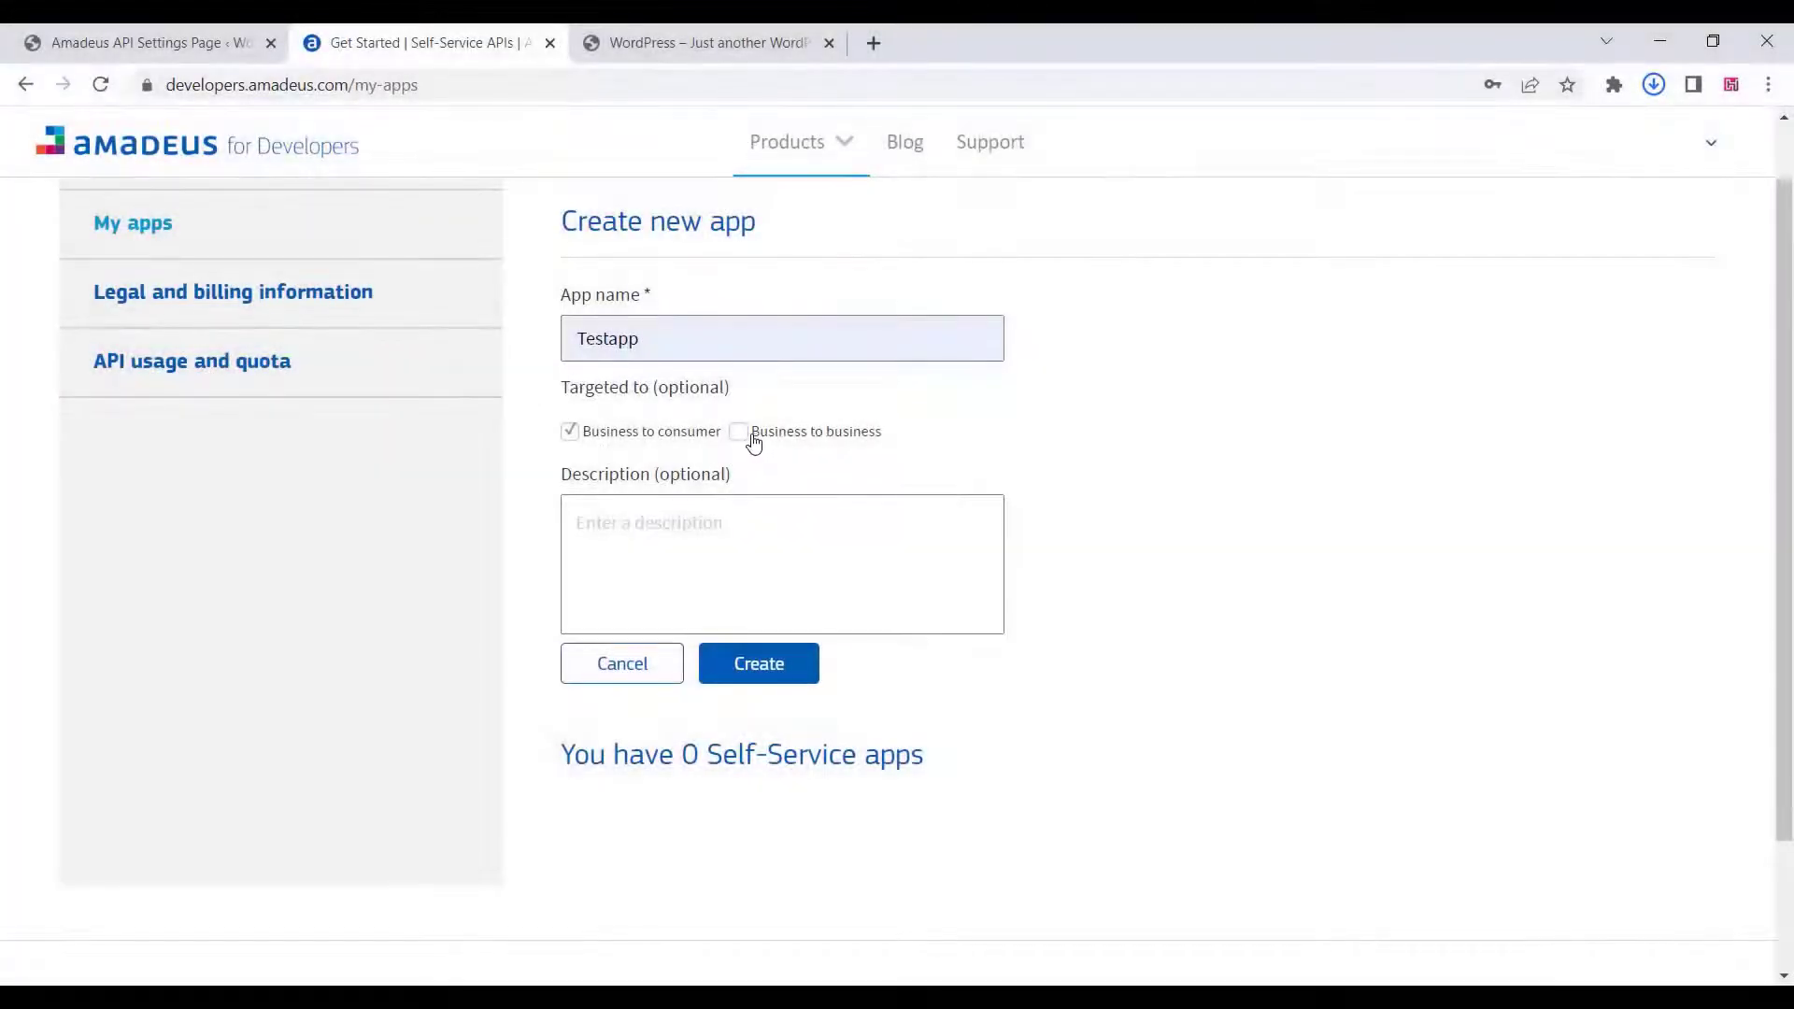
pyautogui.click(746, 437)
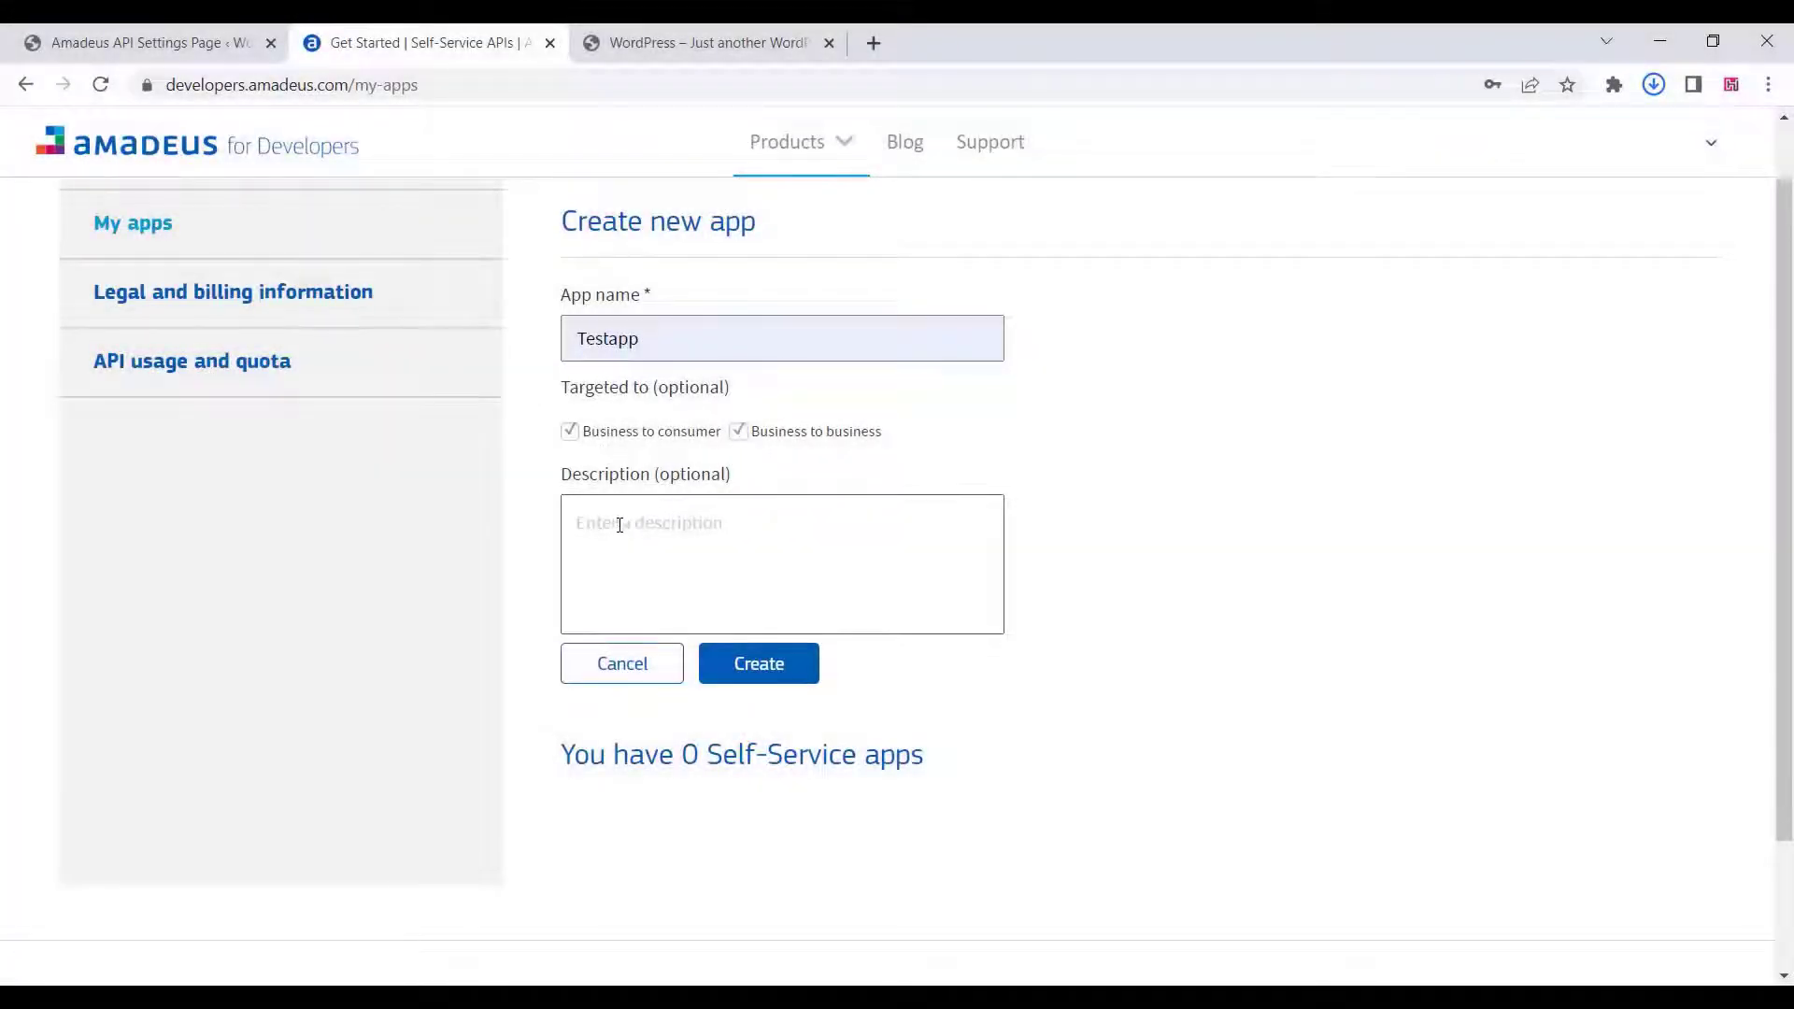
pyautogui.click(772, 680)
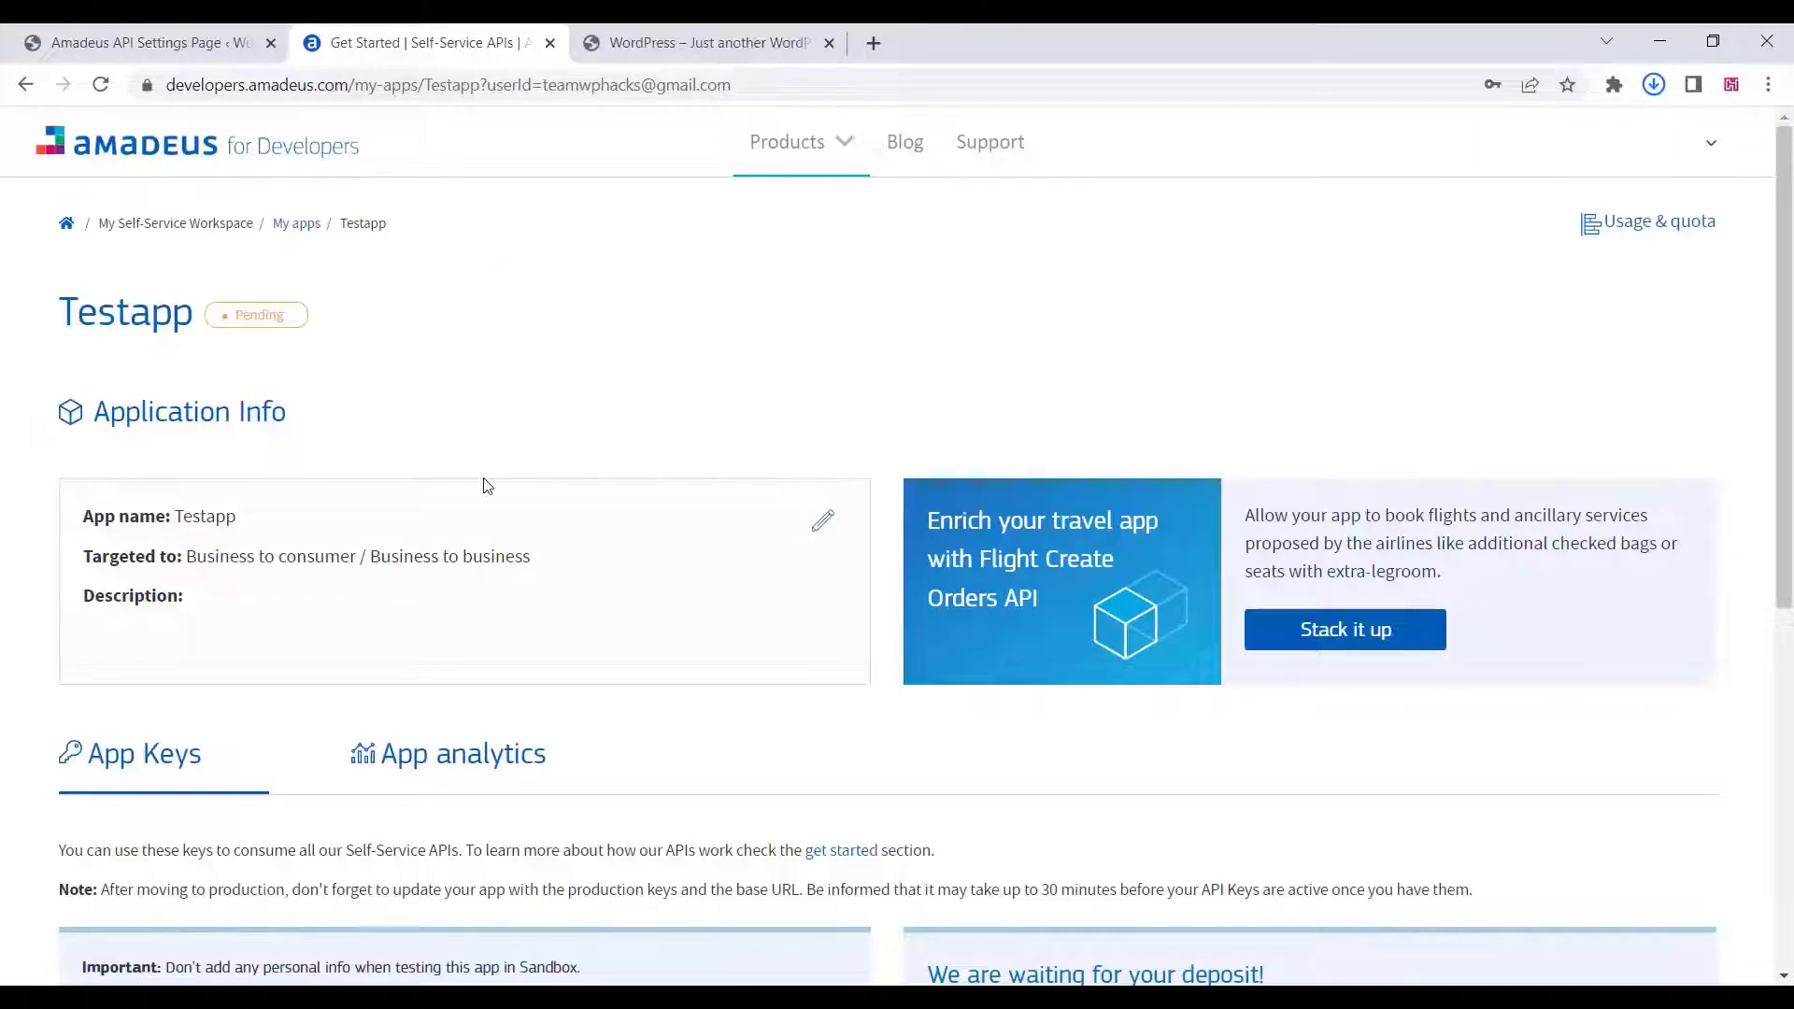
# - Copy Testapp's API key and paste it into the WordPress API Key field
pyautogui.scroll(-4, 486, 486)
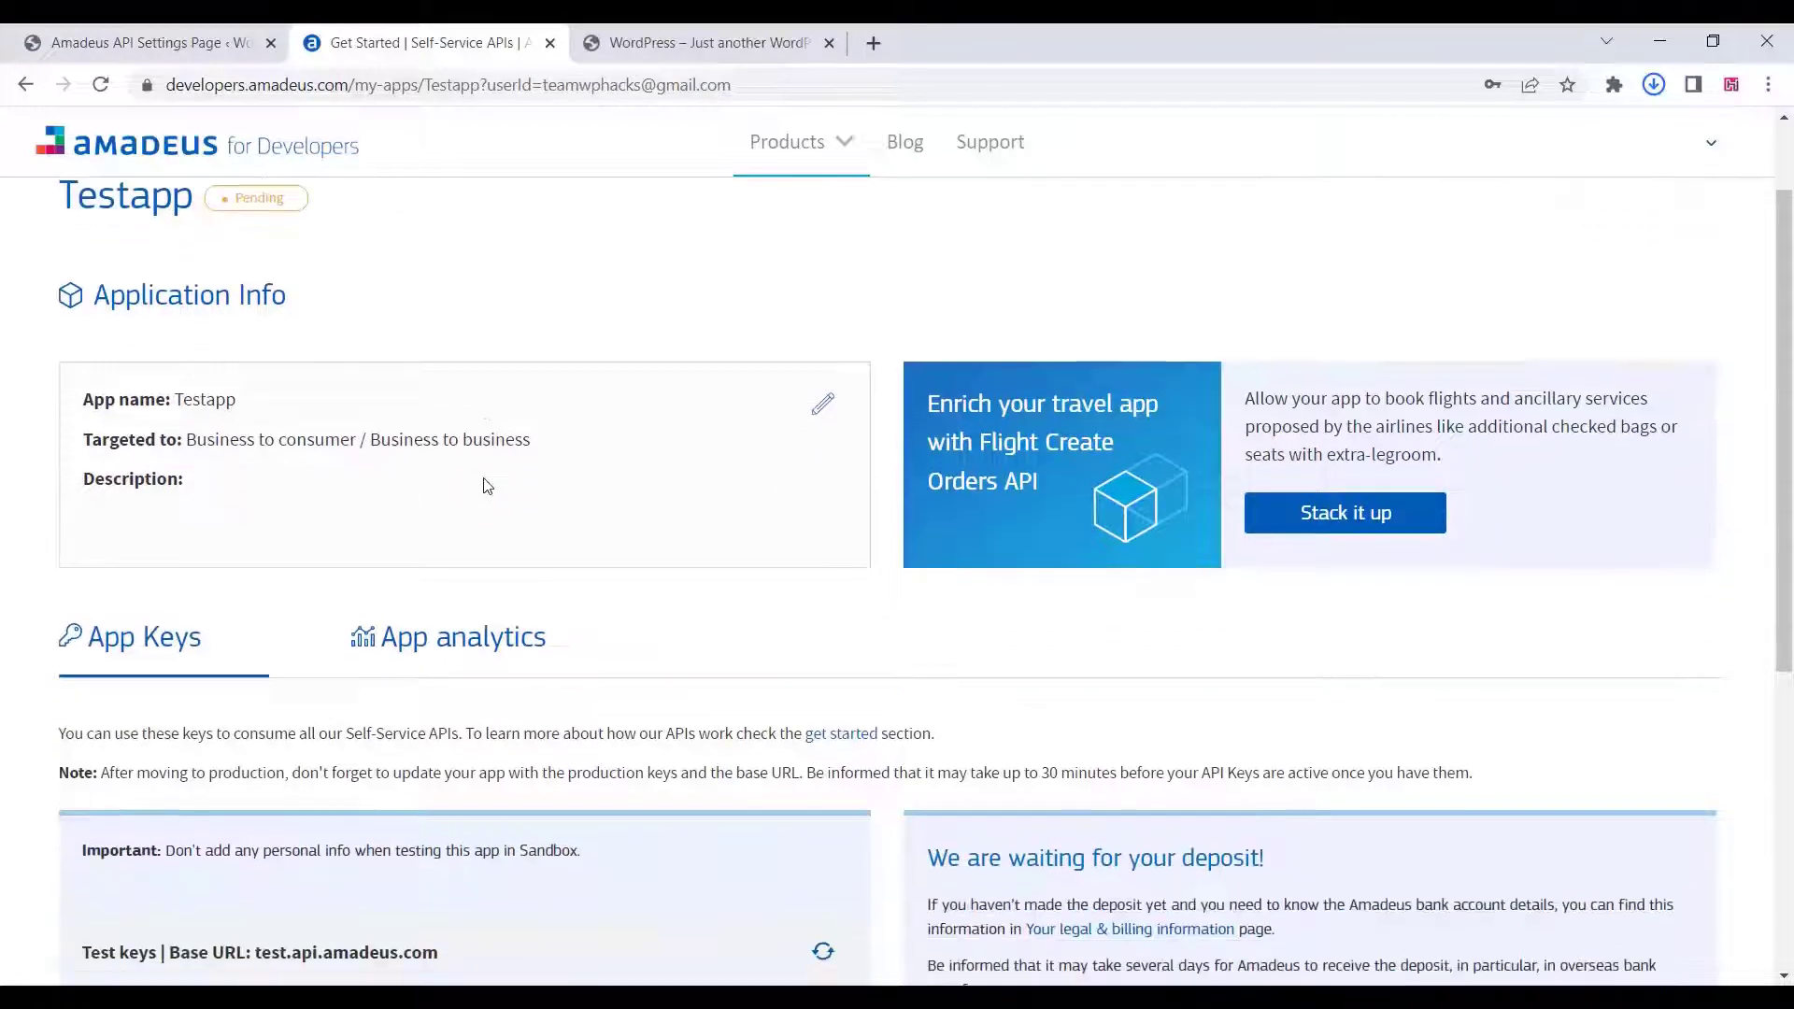
pyautogui.scroll(-3, 486, 486)
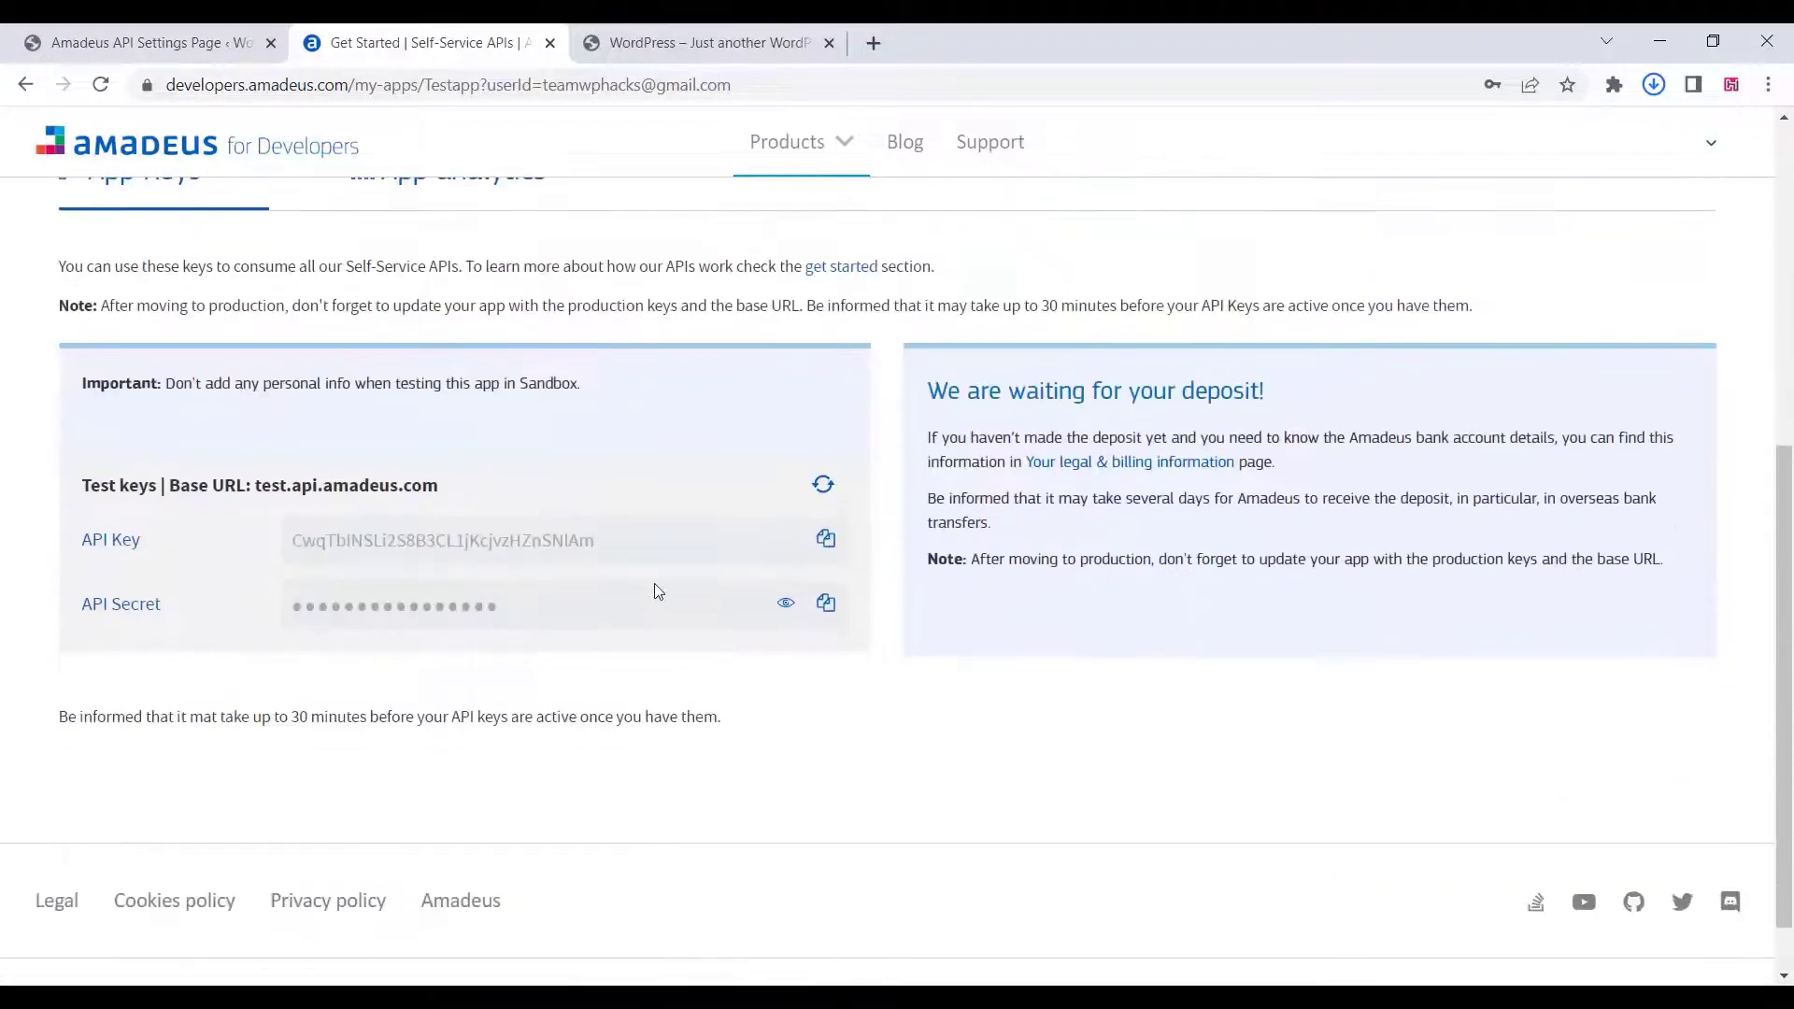
pyautogui.click(826, 542)
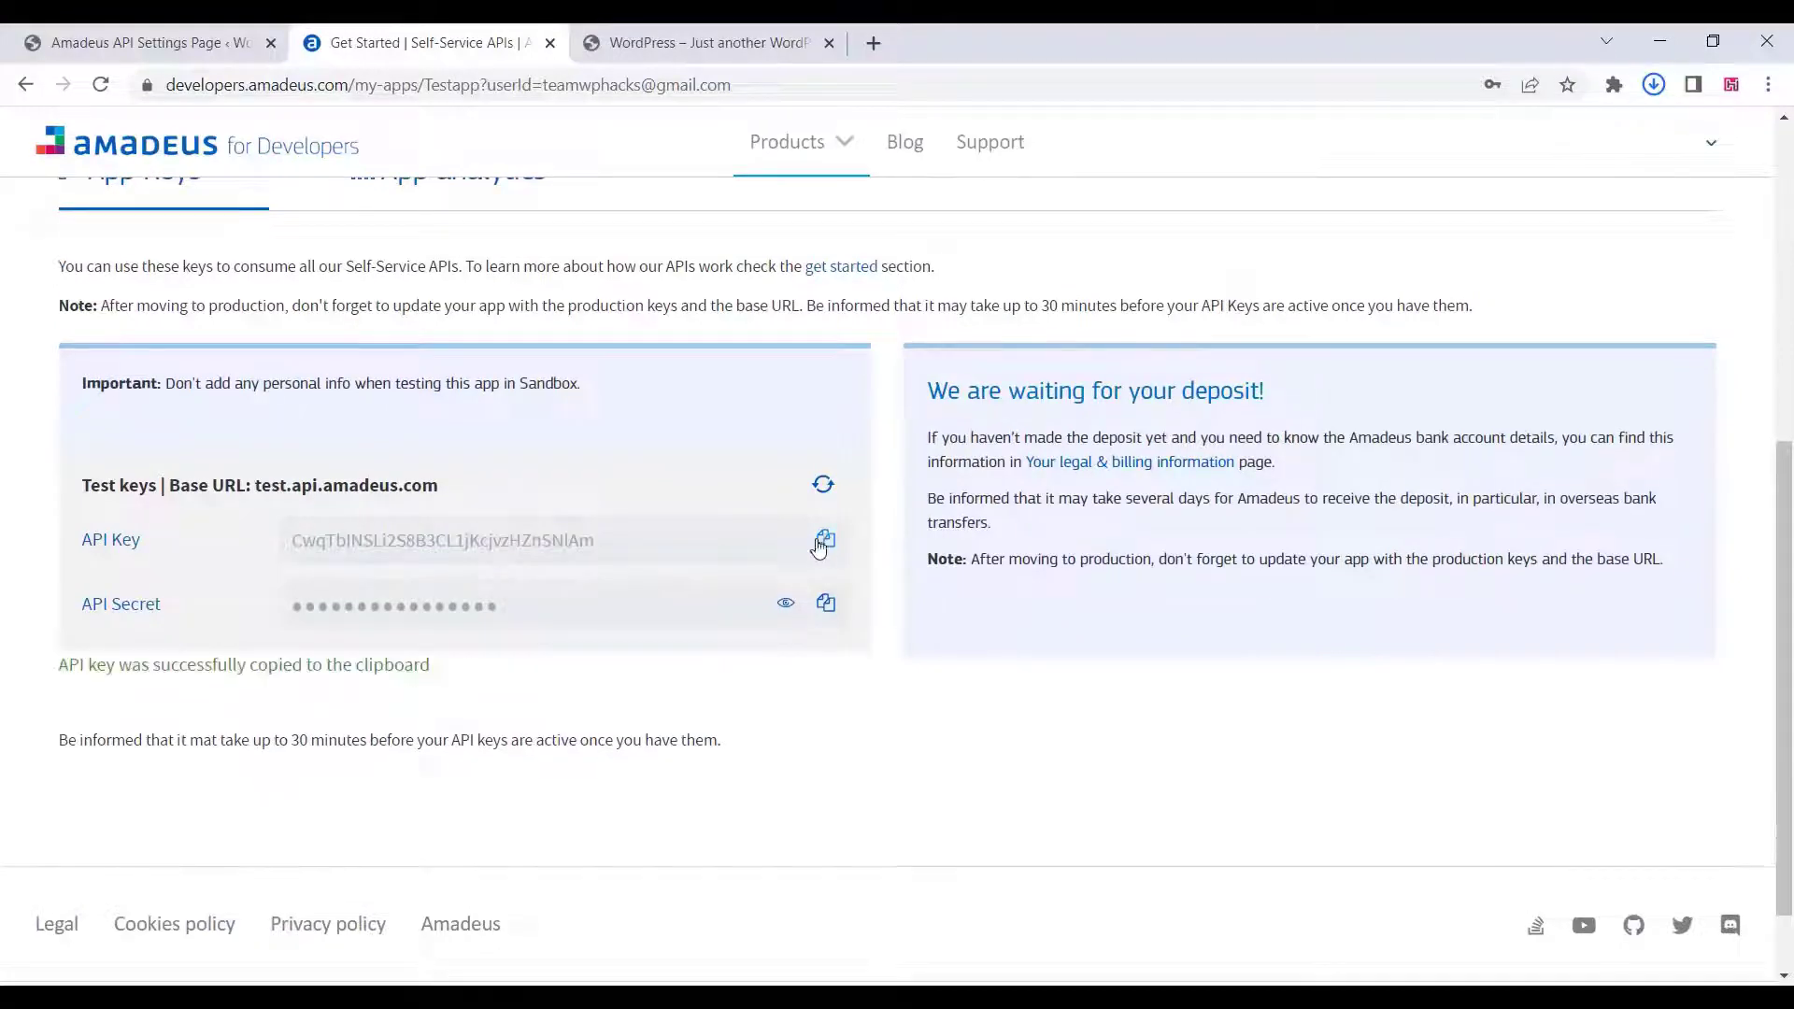
pyautogui.click(174, 38)
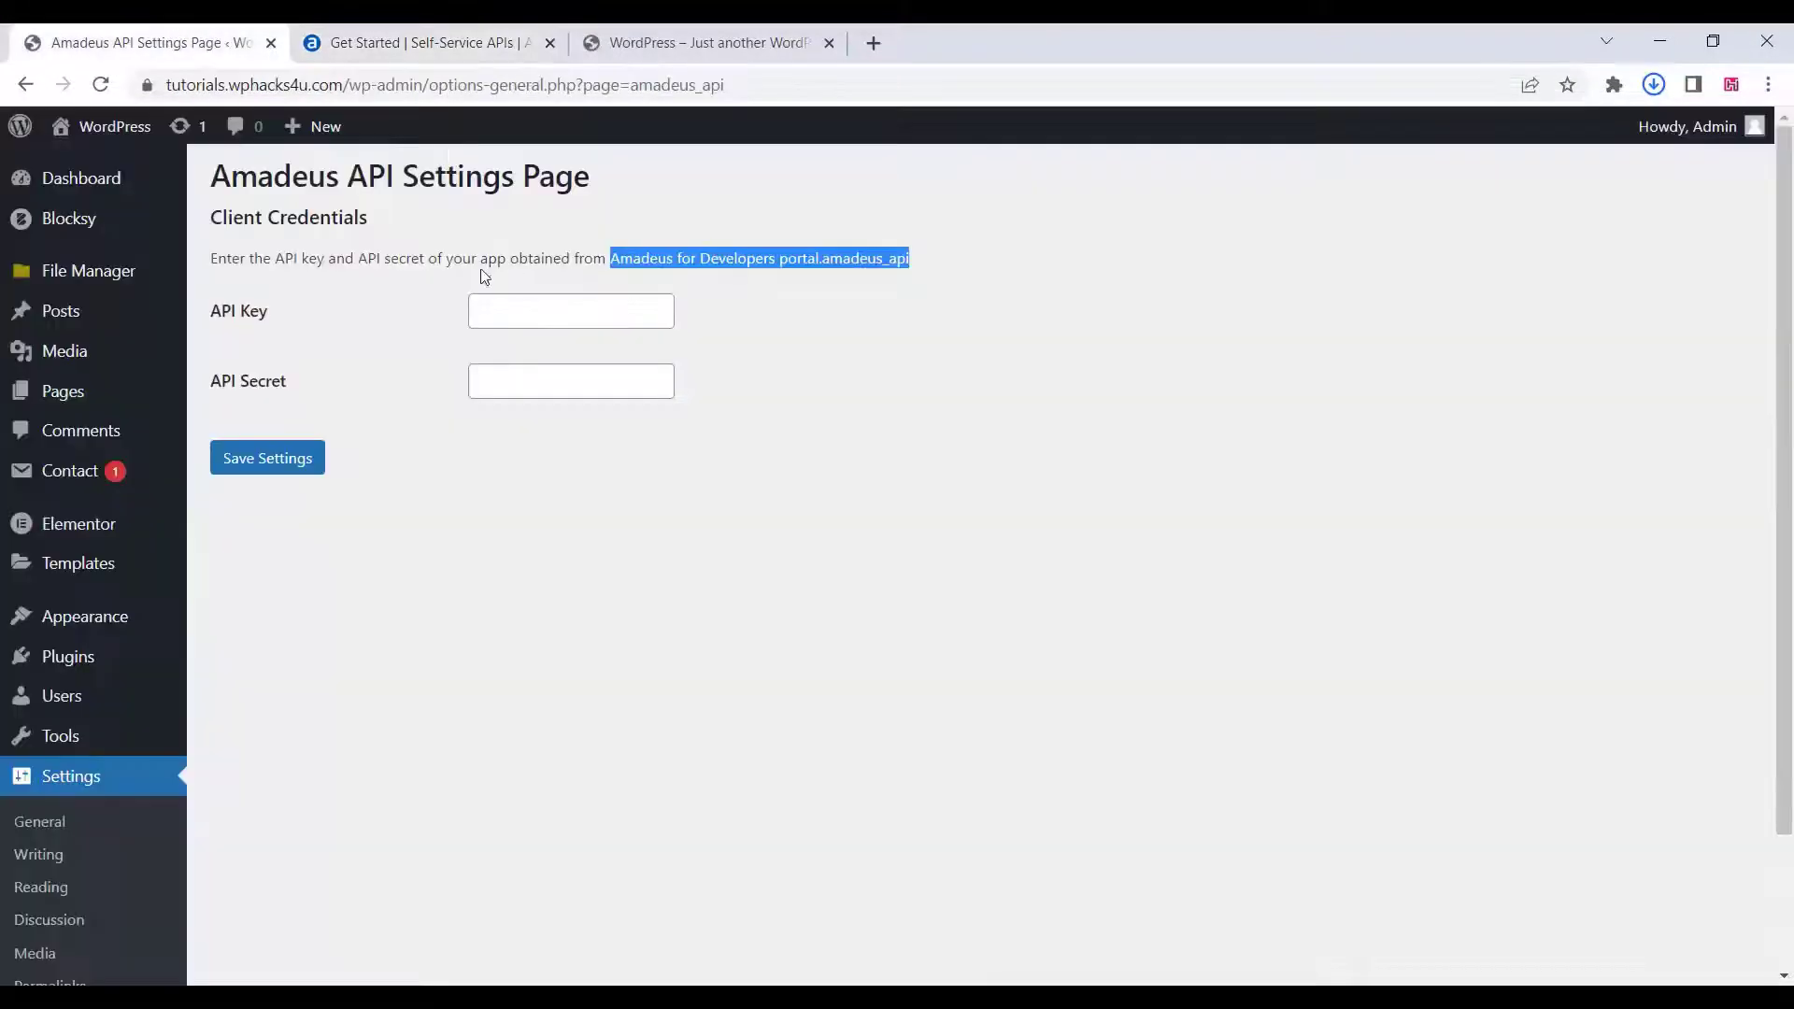
pyautogui.rightClick(486, 304)
pyautogui.click(544, 481)
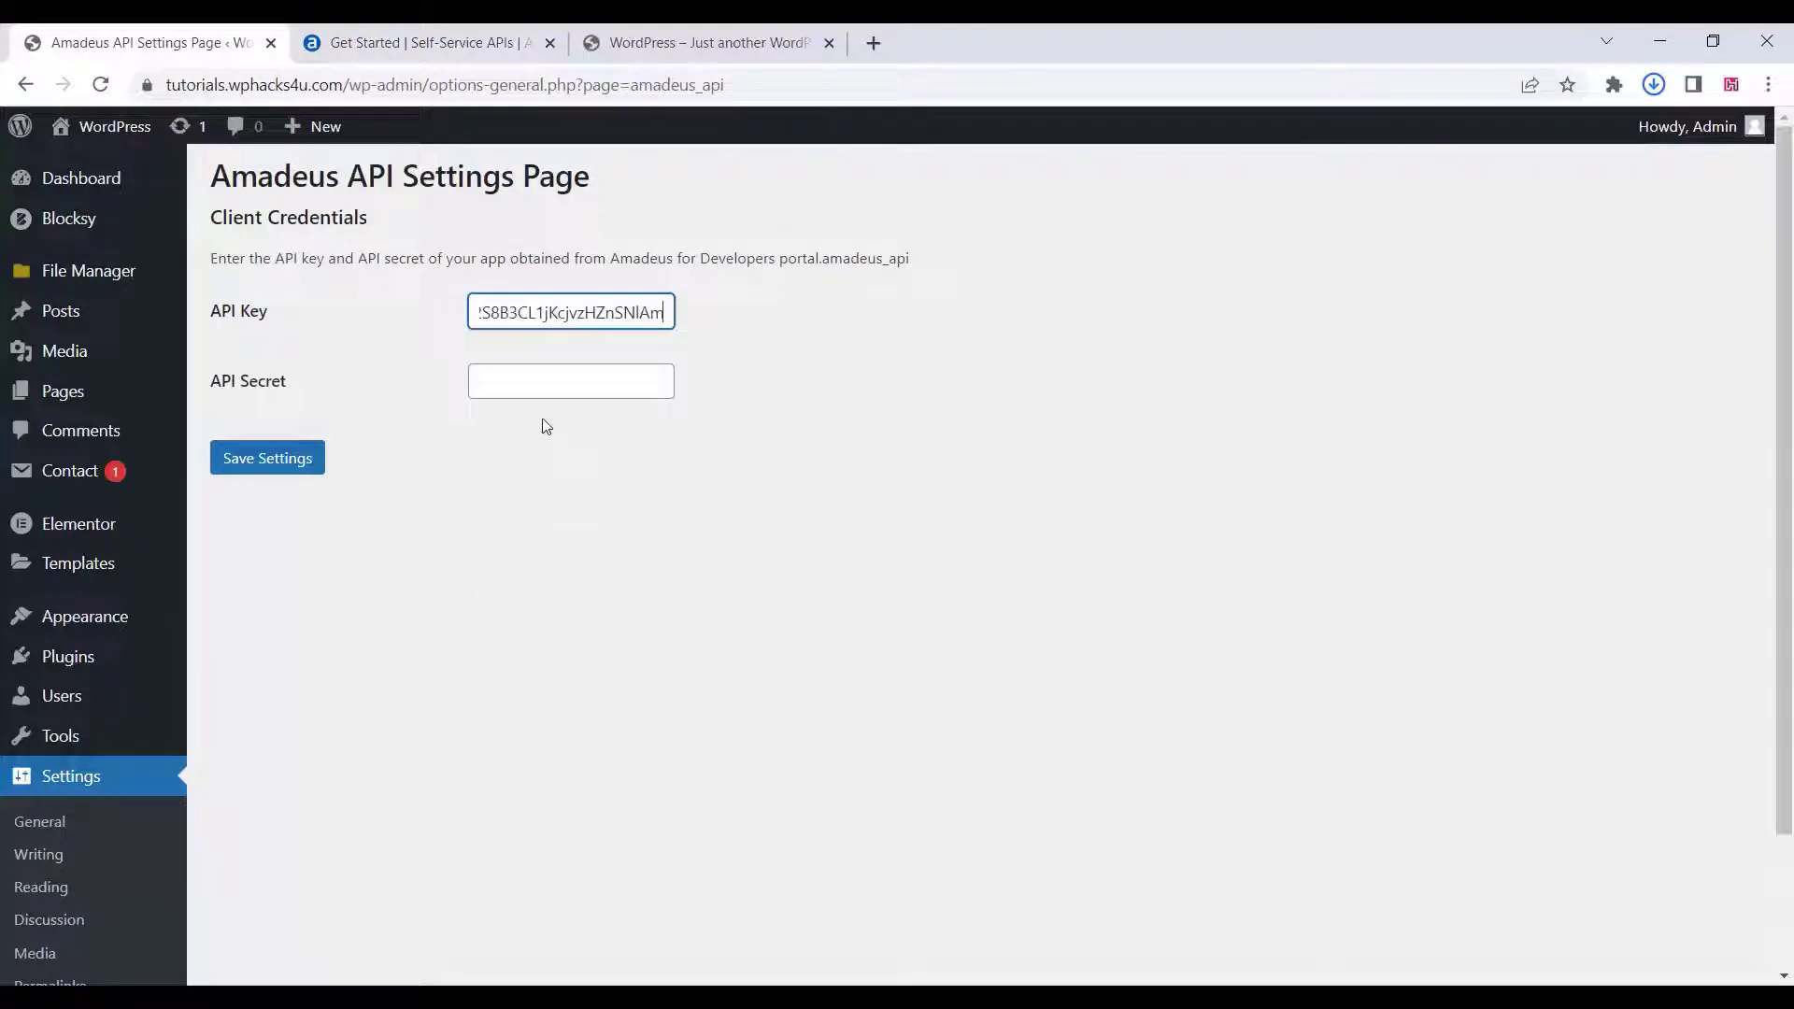
# - Copy the API secret into the API Secret field and save the Amadeus settings
pyautogui.click(714, 39)
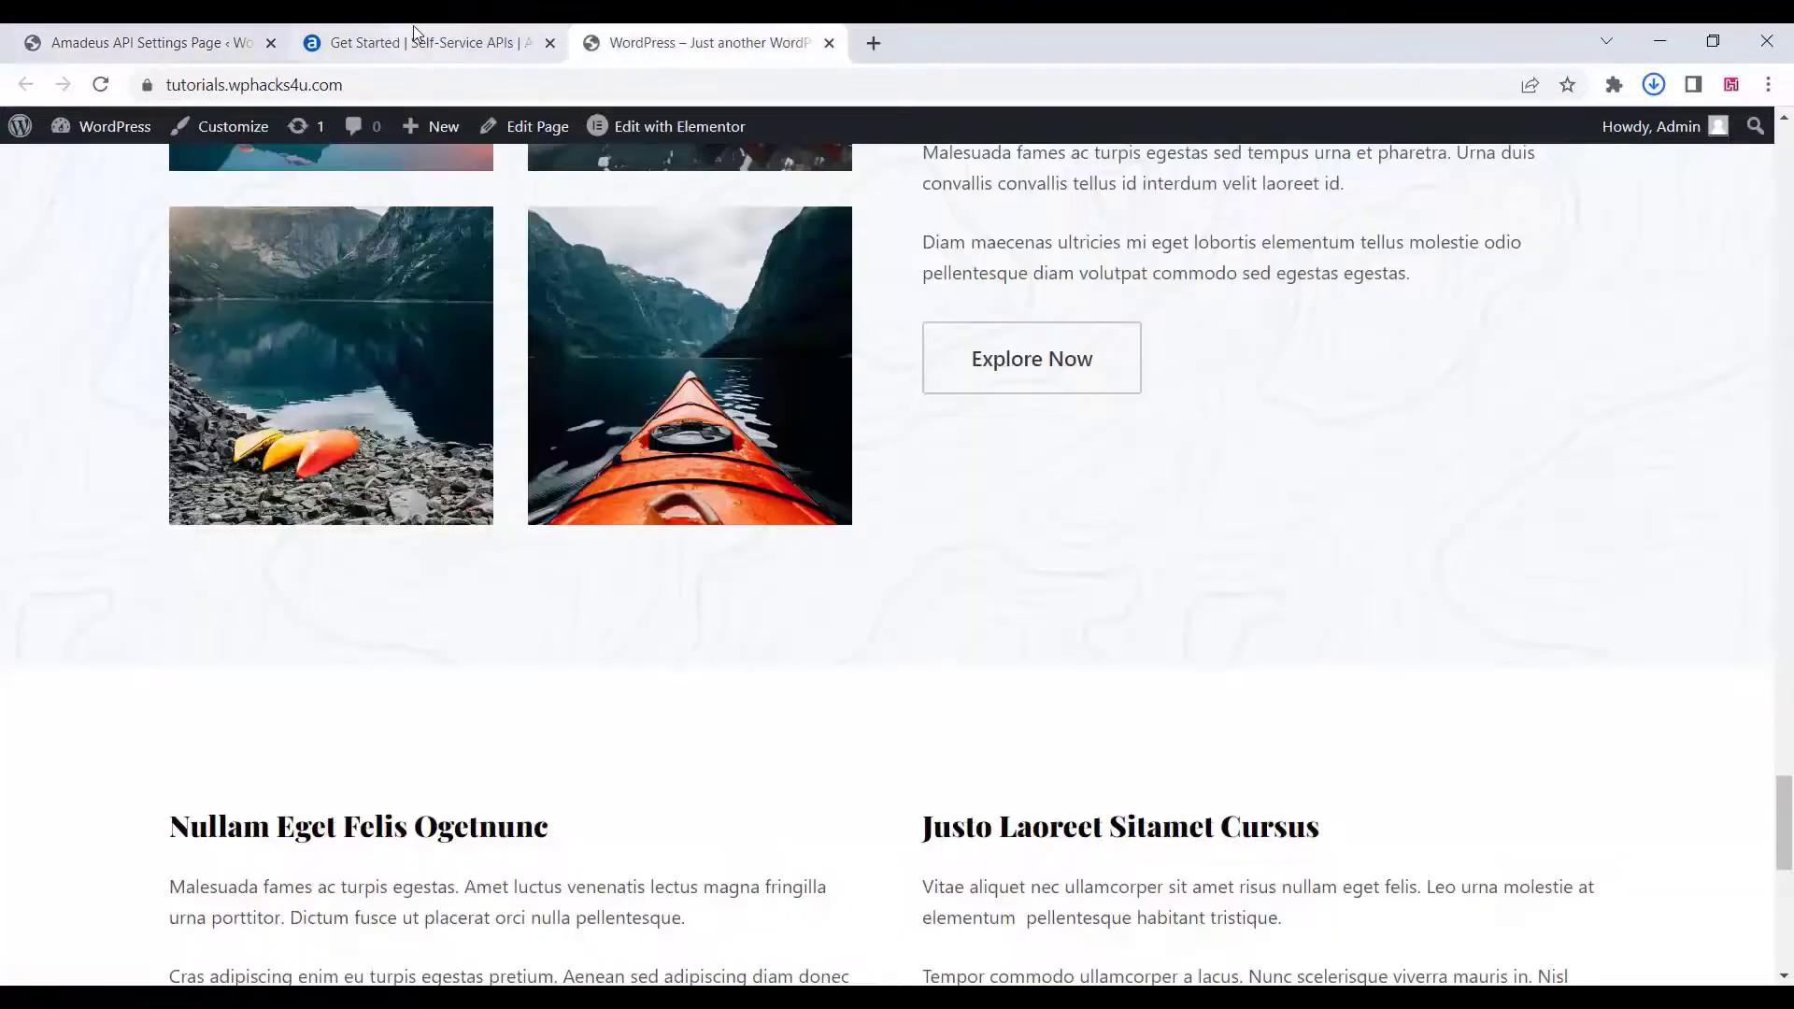
pyautogui.click(425, 42)
pyautogui.click(826, 606)
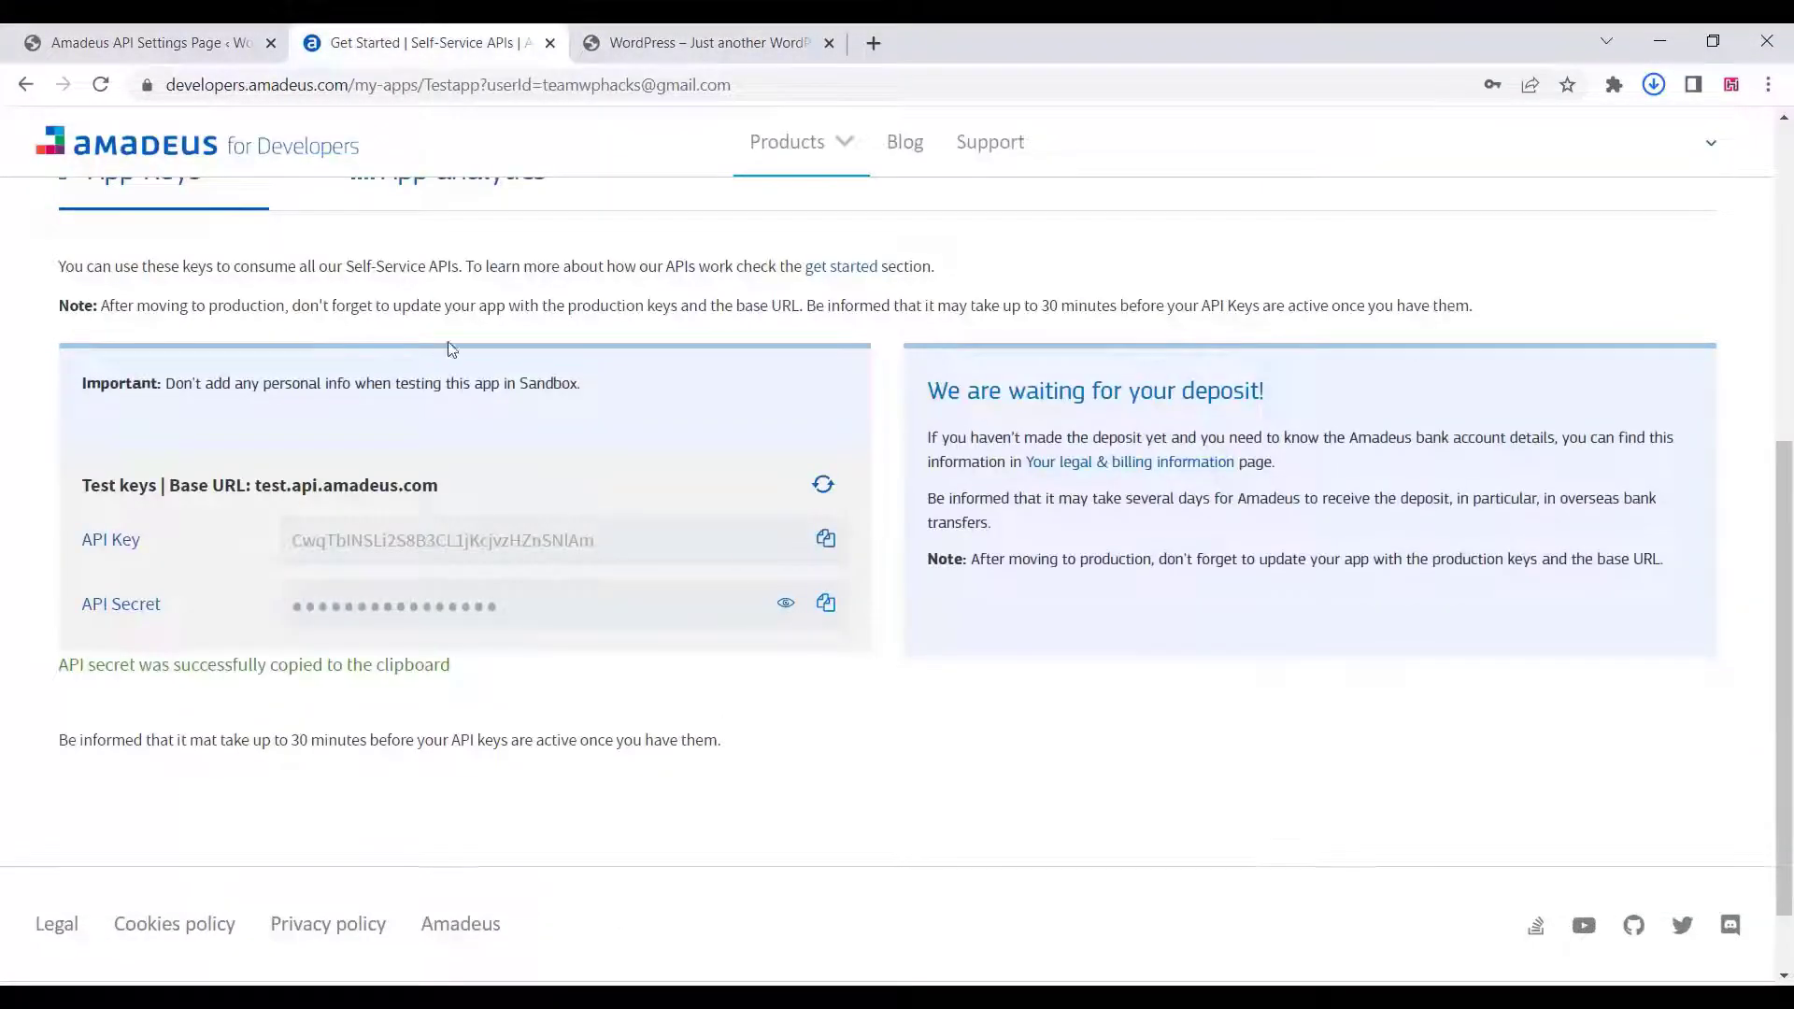
pyautogui.click(140, 42)
pyautogui.rightClick(489, 371)
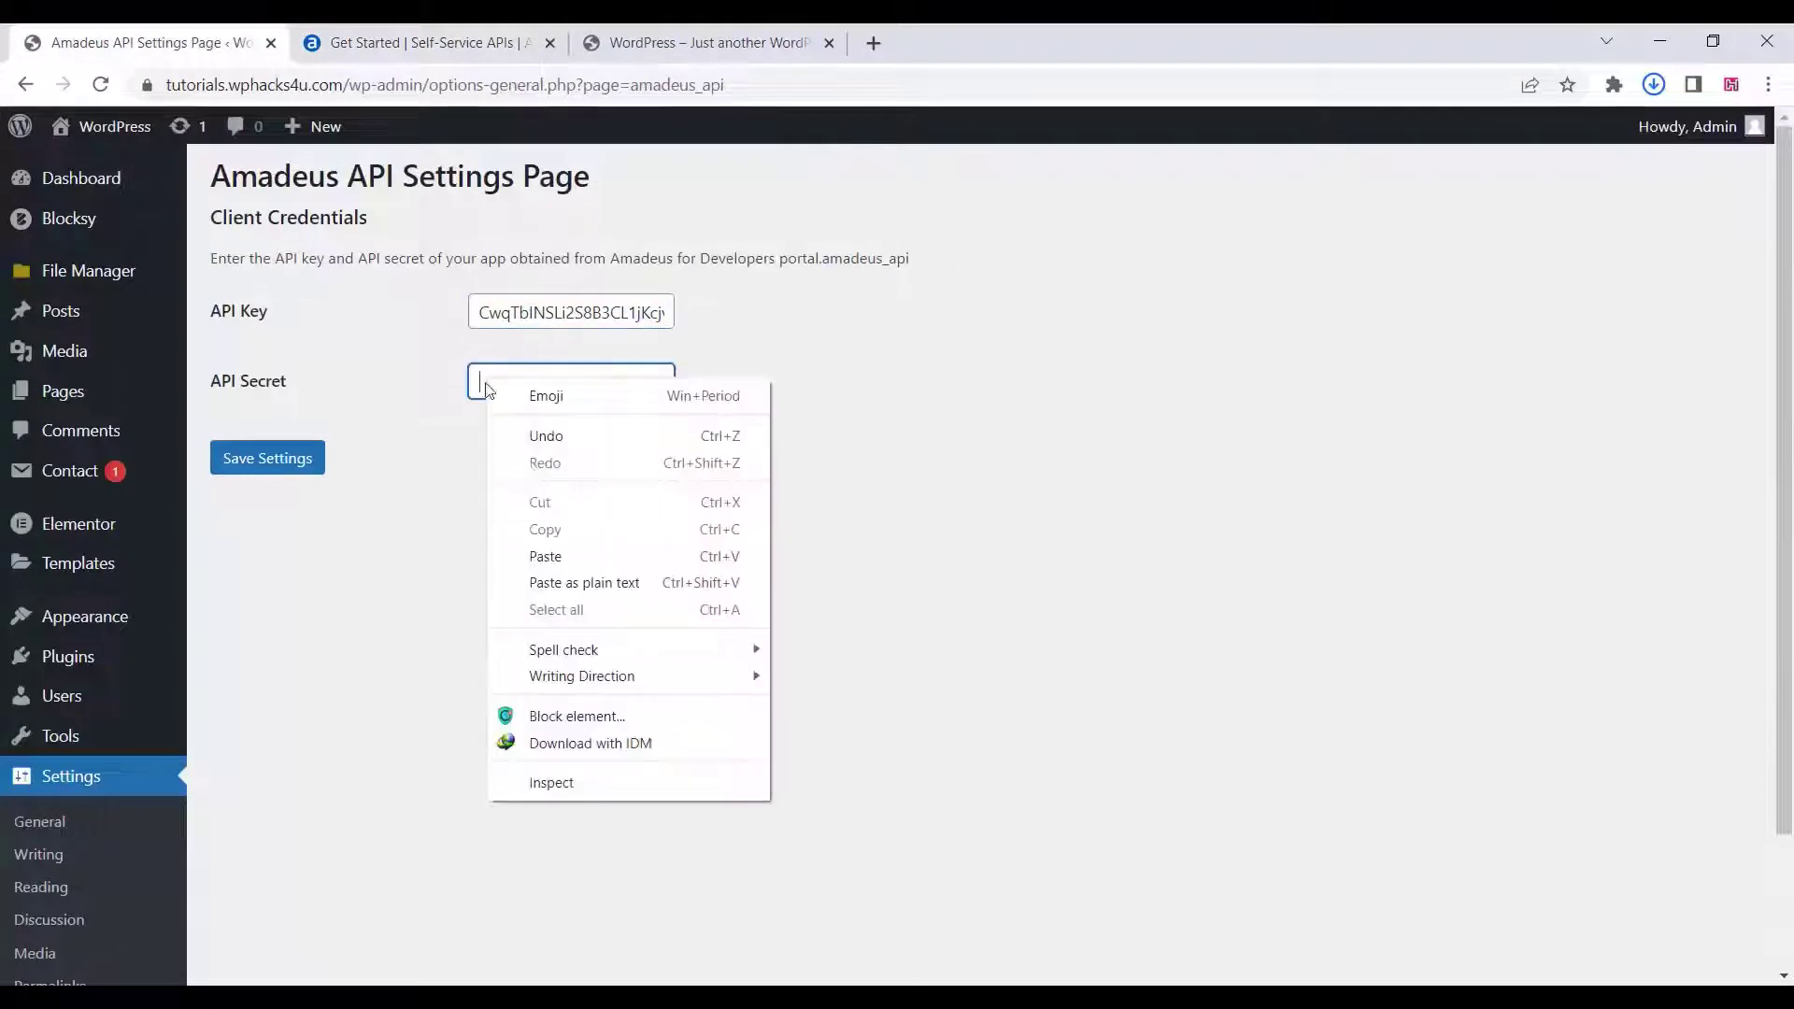
pyautogui.click(551, 554)
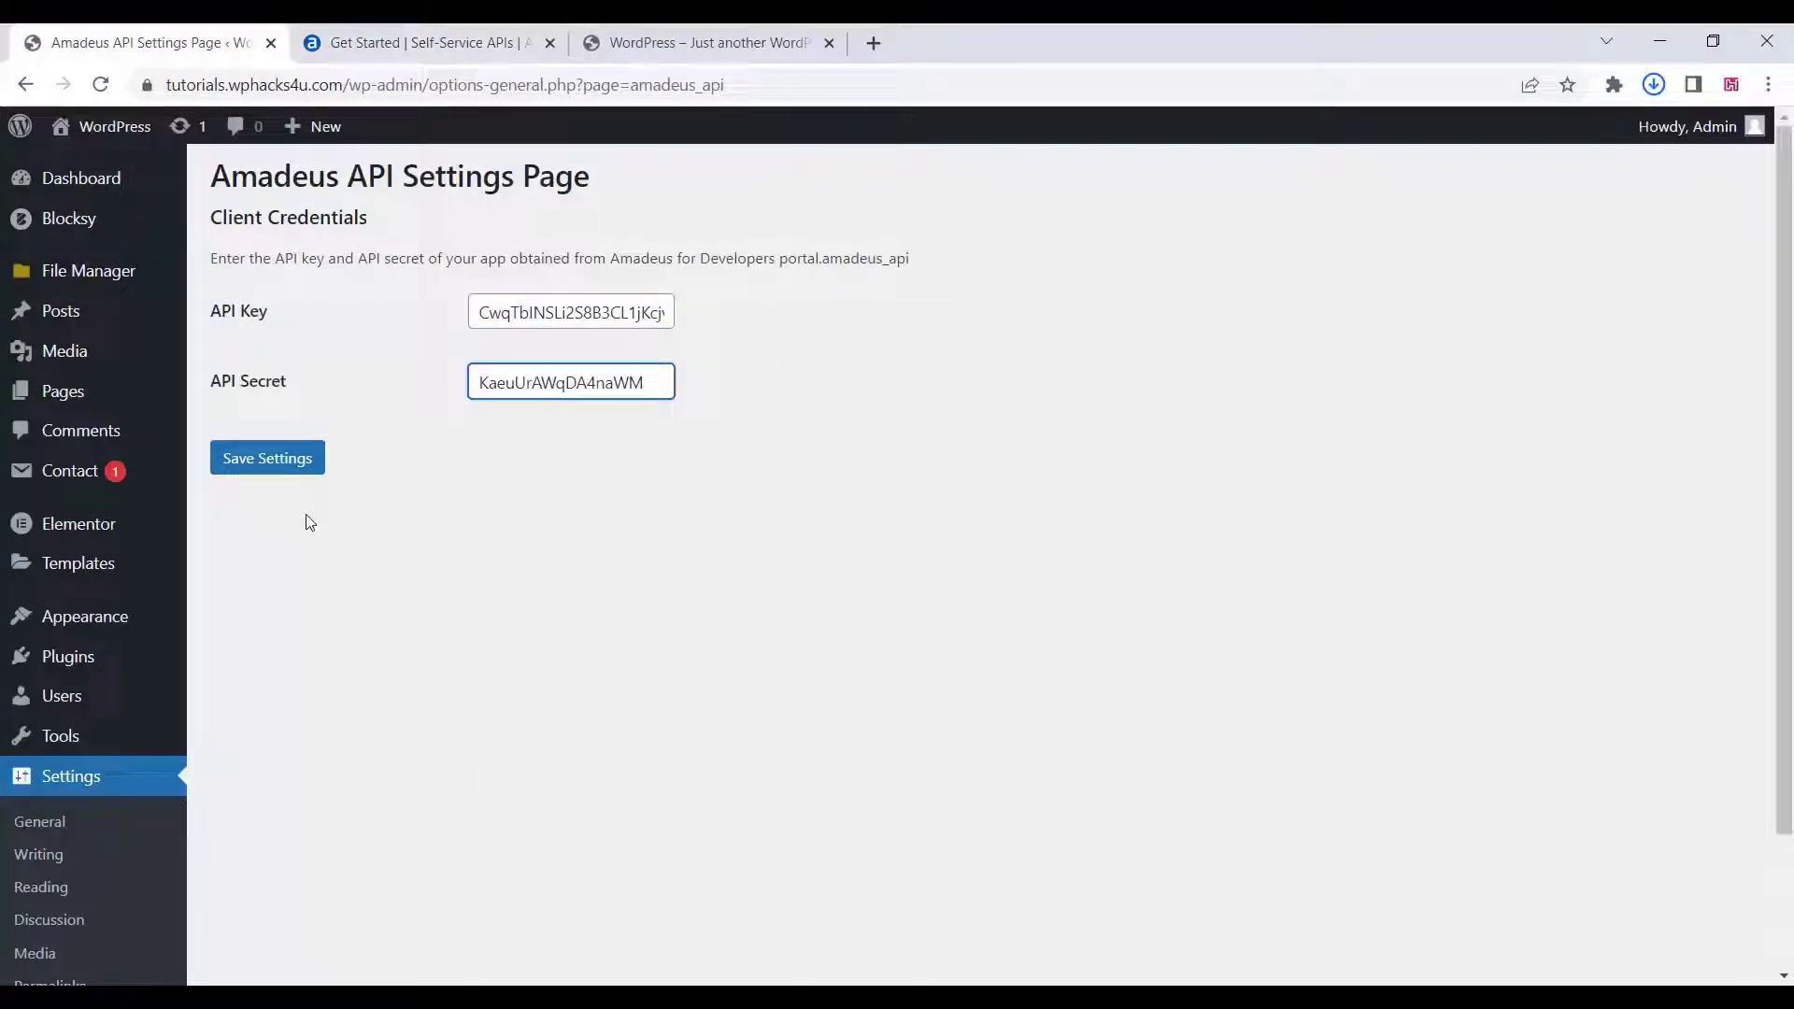
pyautogui.click(248, 462)
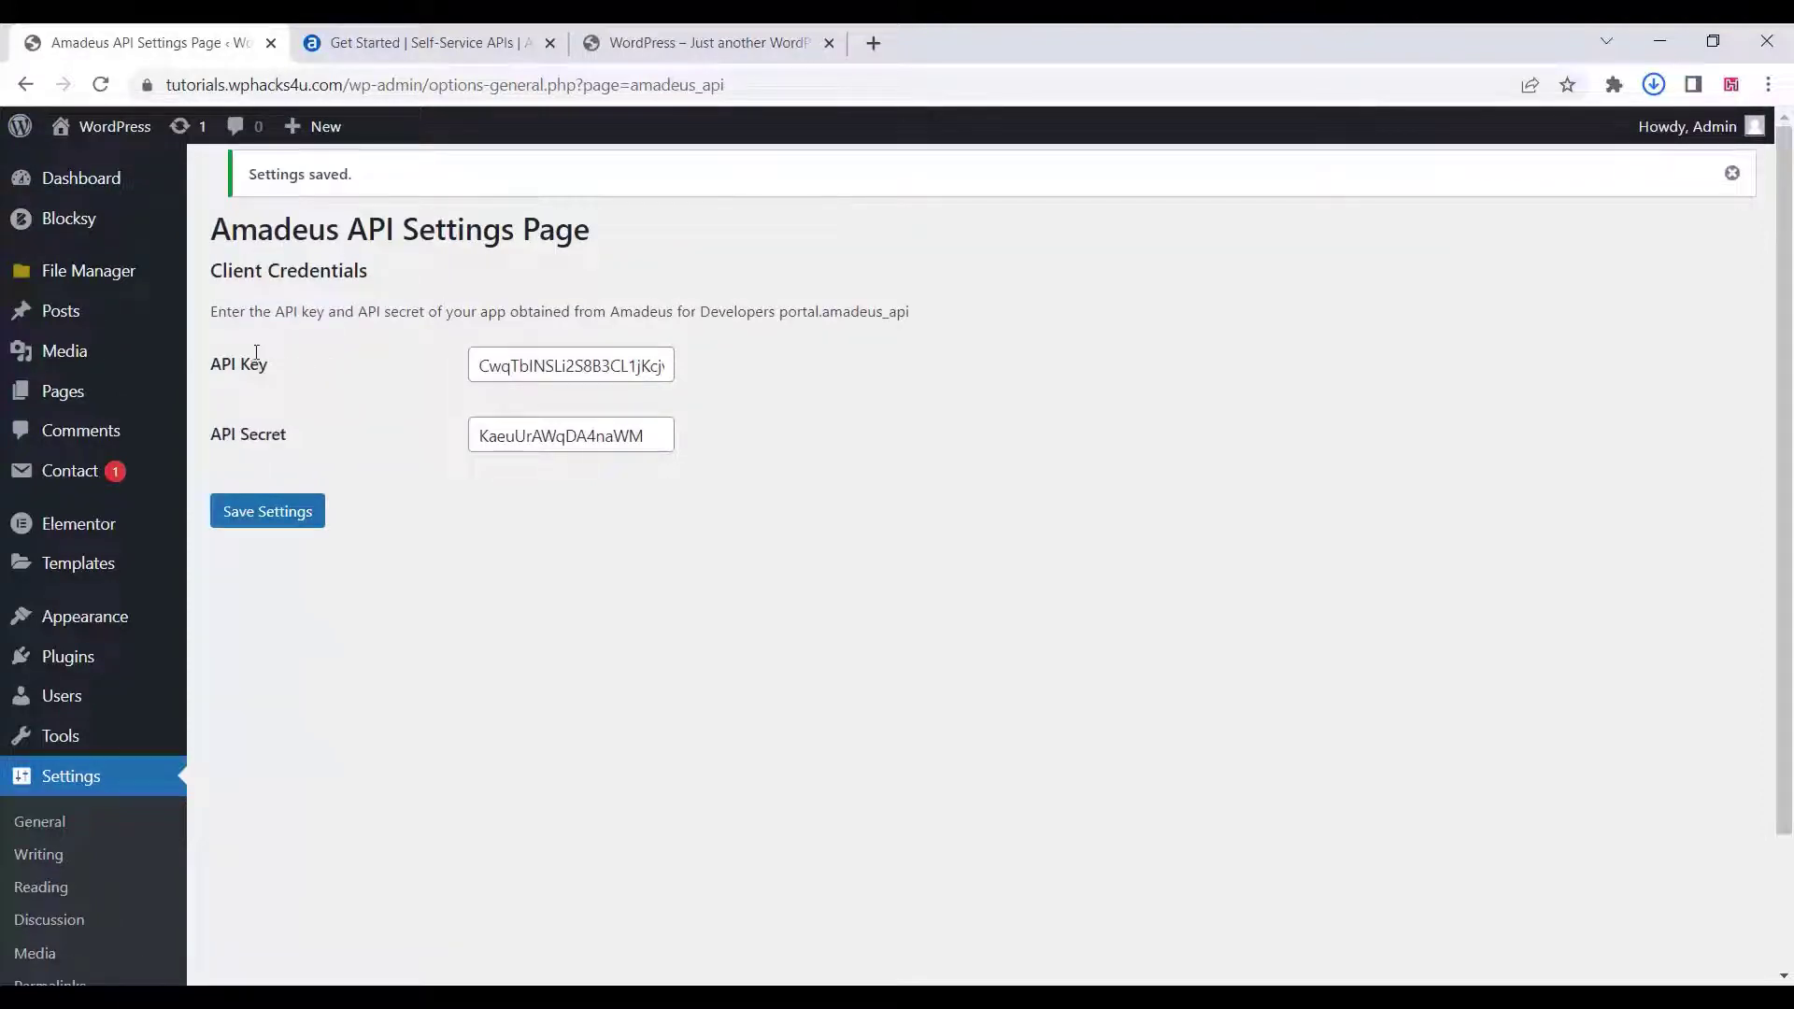
# - Start a new WordPress page titled 'Flight booking' and open it in the Elementor editor
pyautogui.moveTo(56, 390)
pyautogui.click(245, 422)
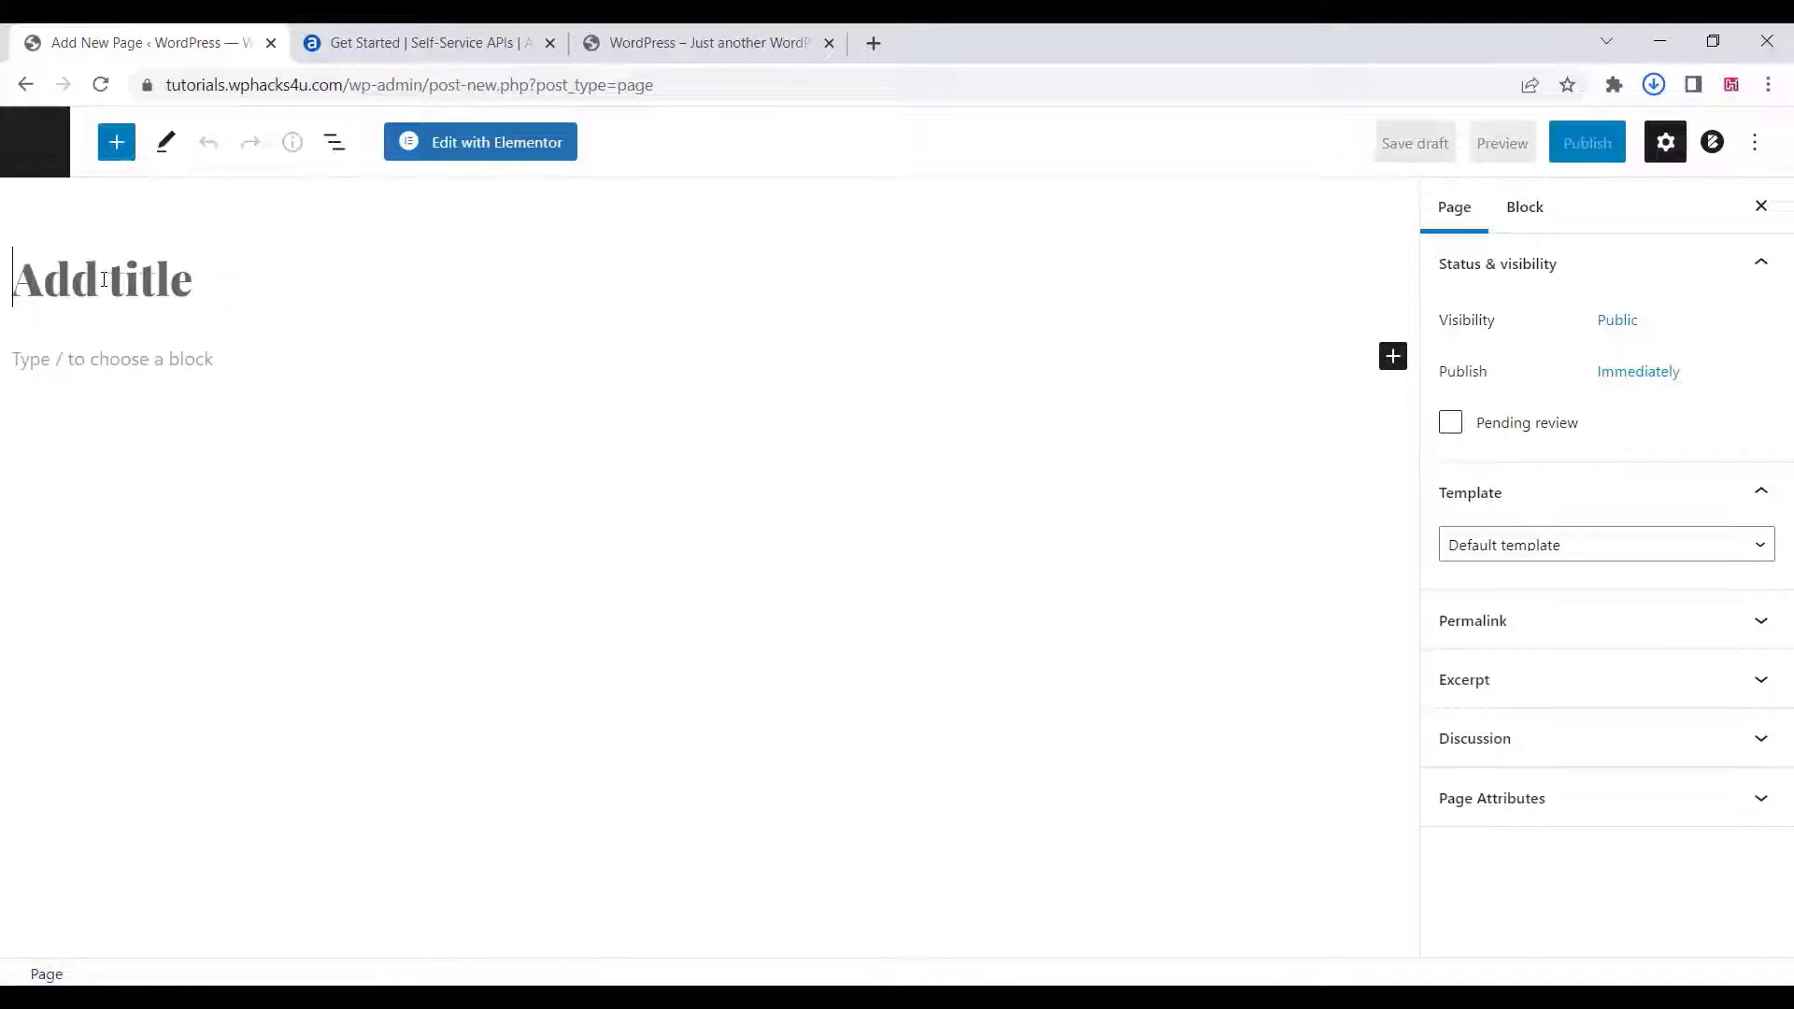
pyautogui.rightClick(104, 279)
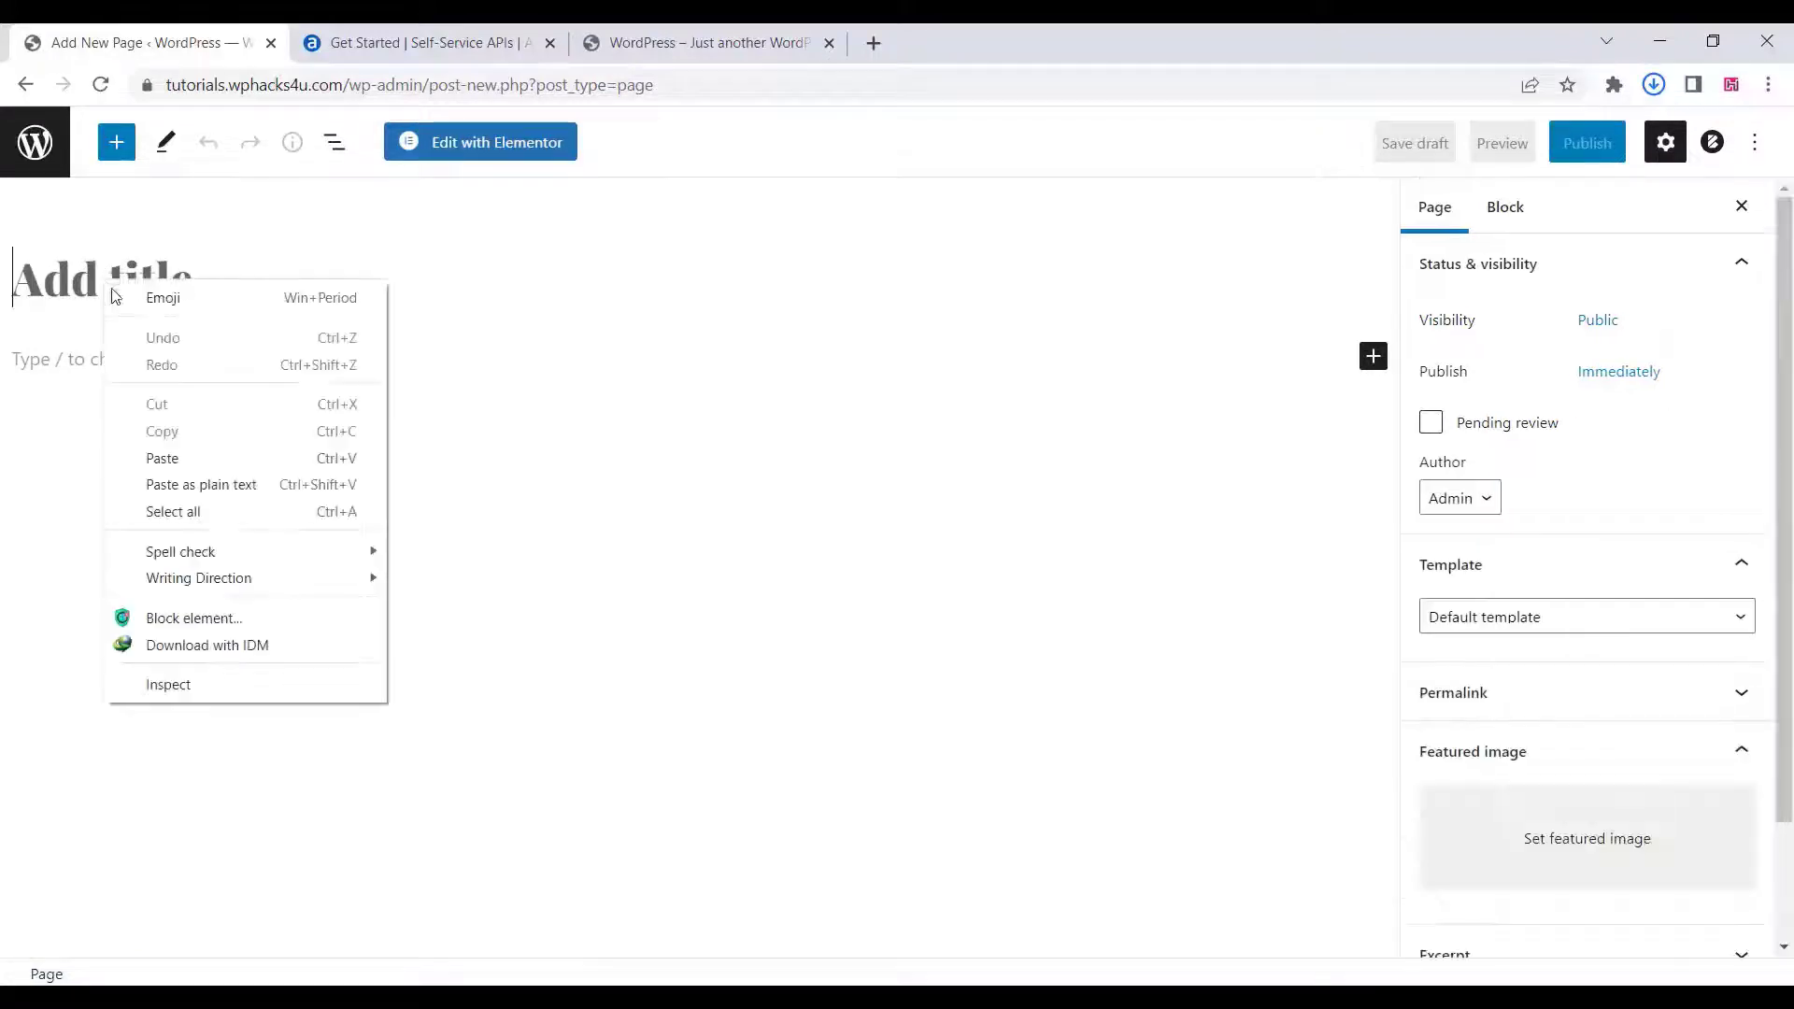
pyautogui.click(176, 458)
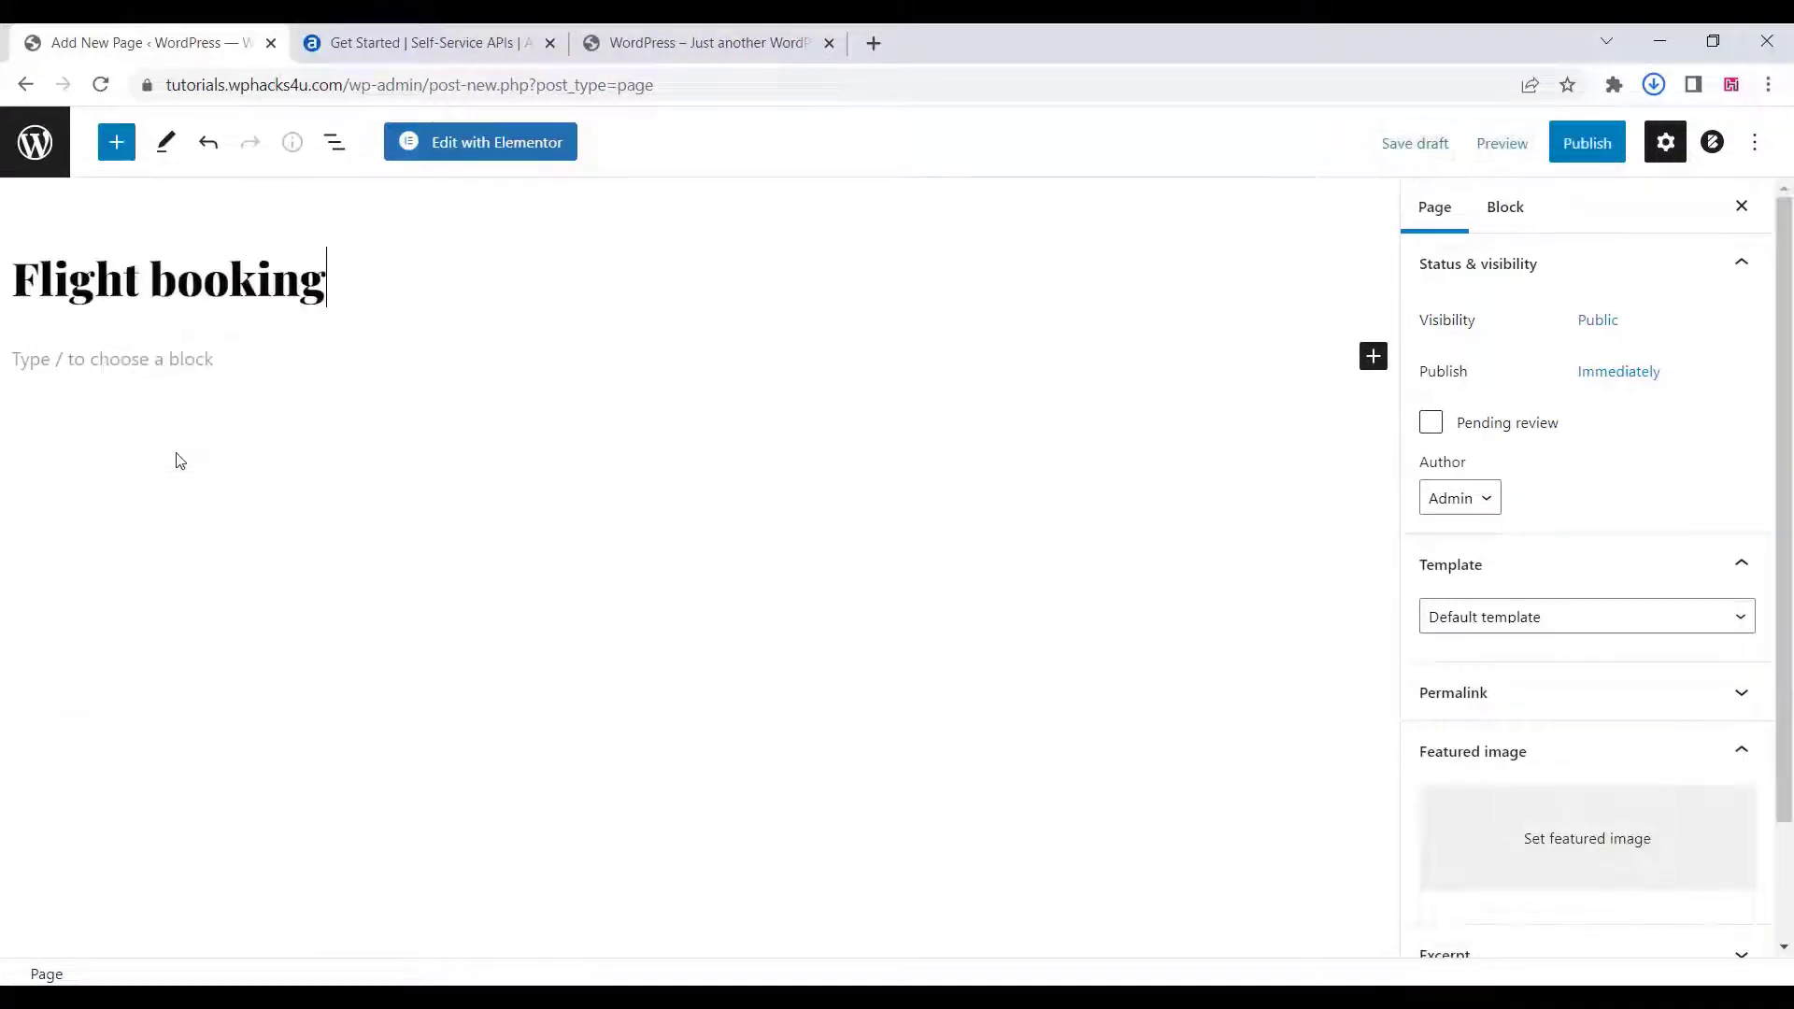
pyautogui.click(149, 360)
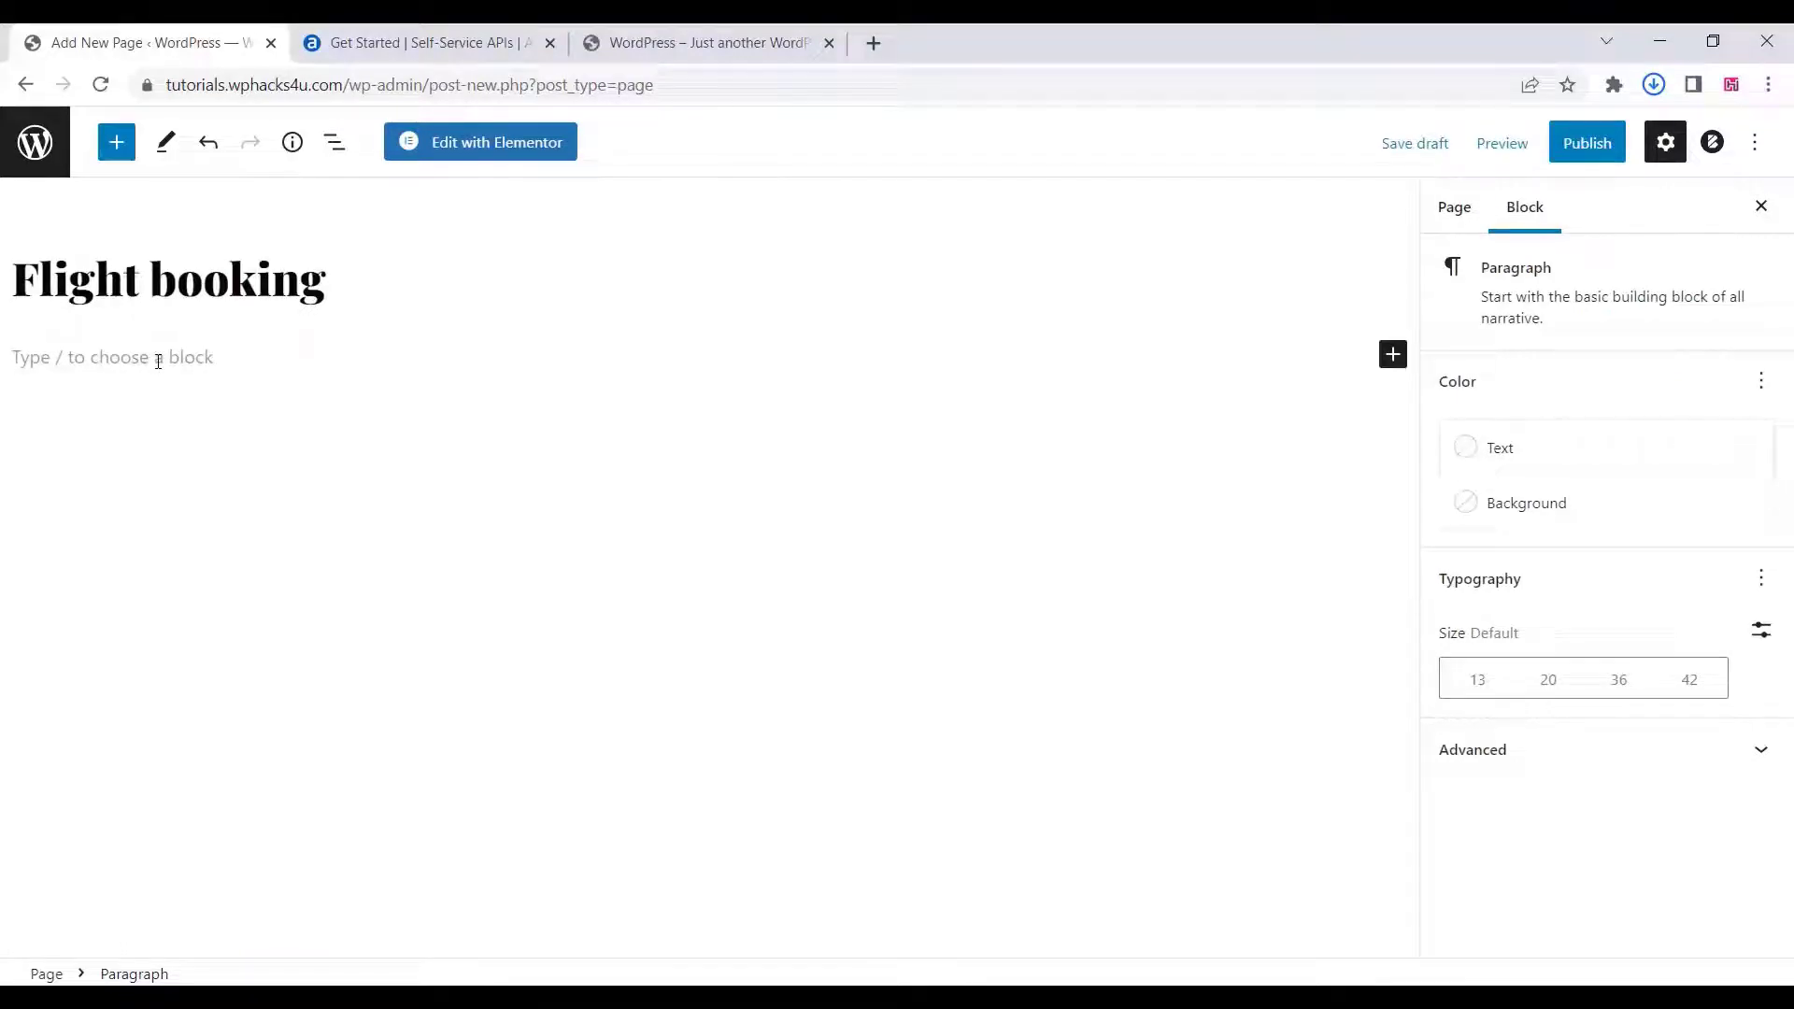
pyautogui.click(1393, 356)
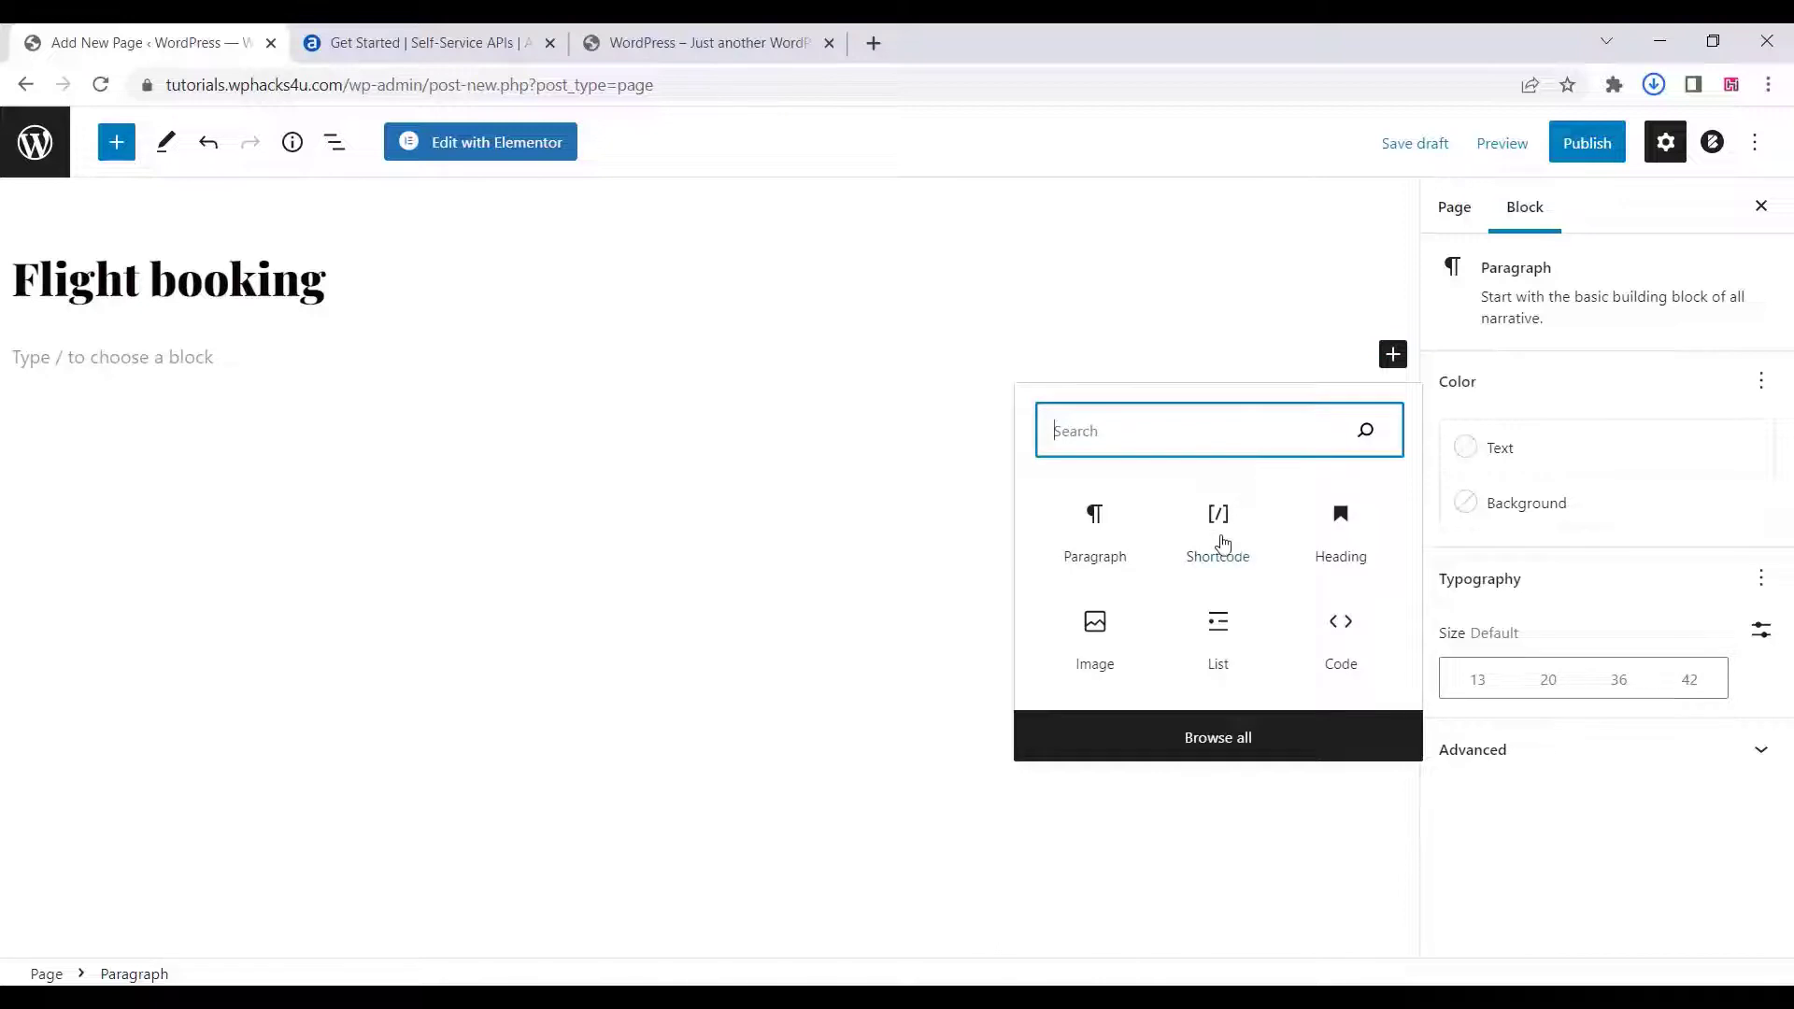
pyautogui.click(450, 148)
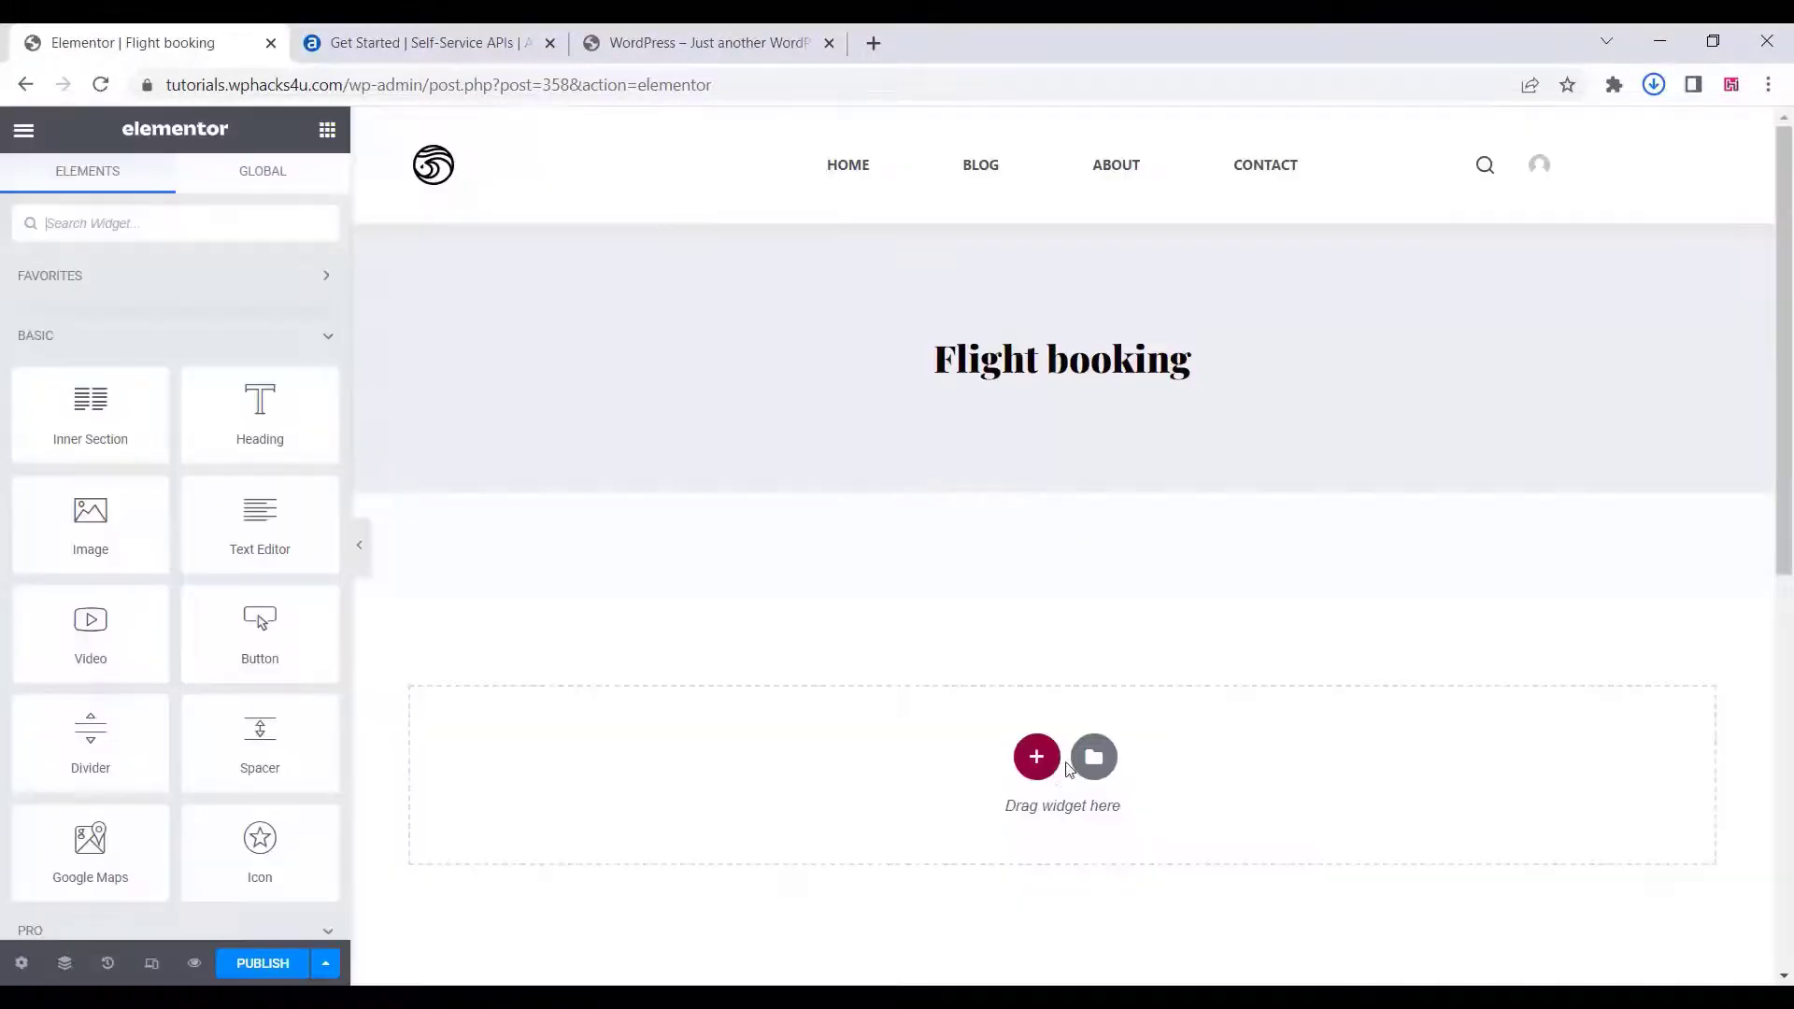
# - Add a one-column section with a Shortcode widget found by searching 'sho'
pyautogui.click(1033, 753)
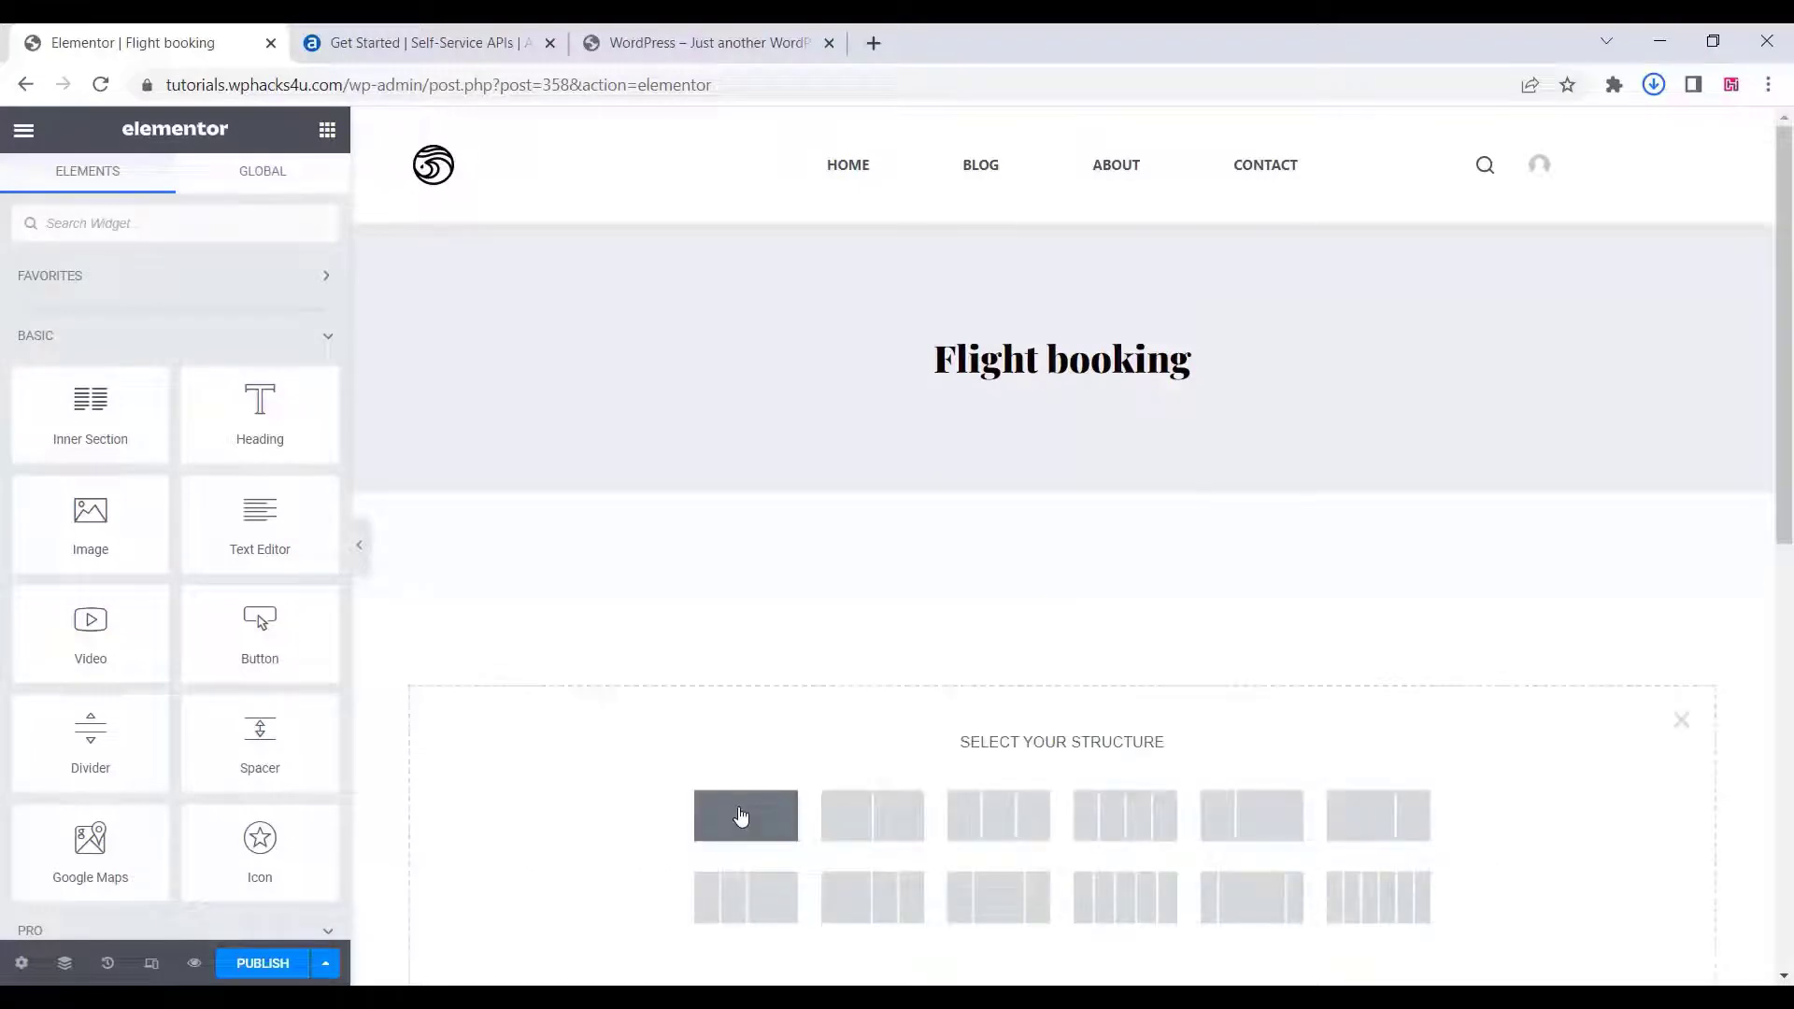
pyautogui.click(794, 807)
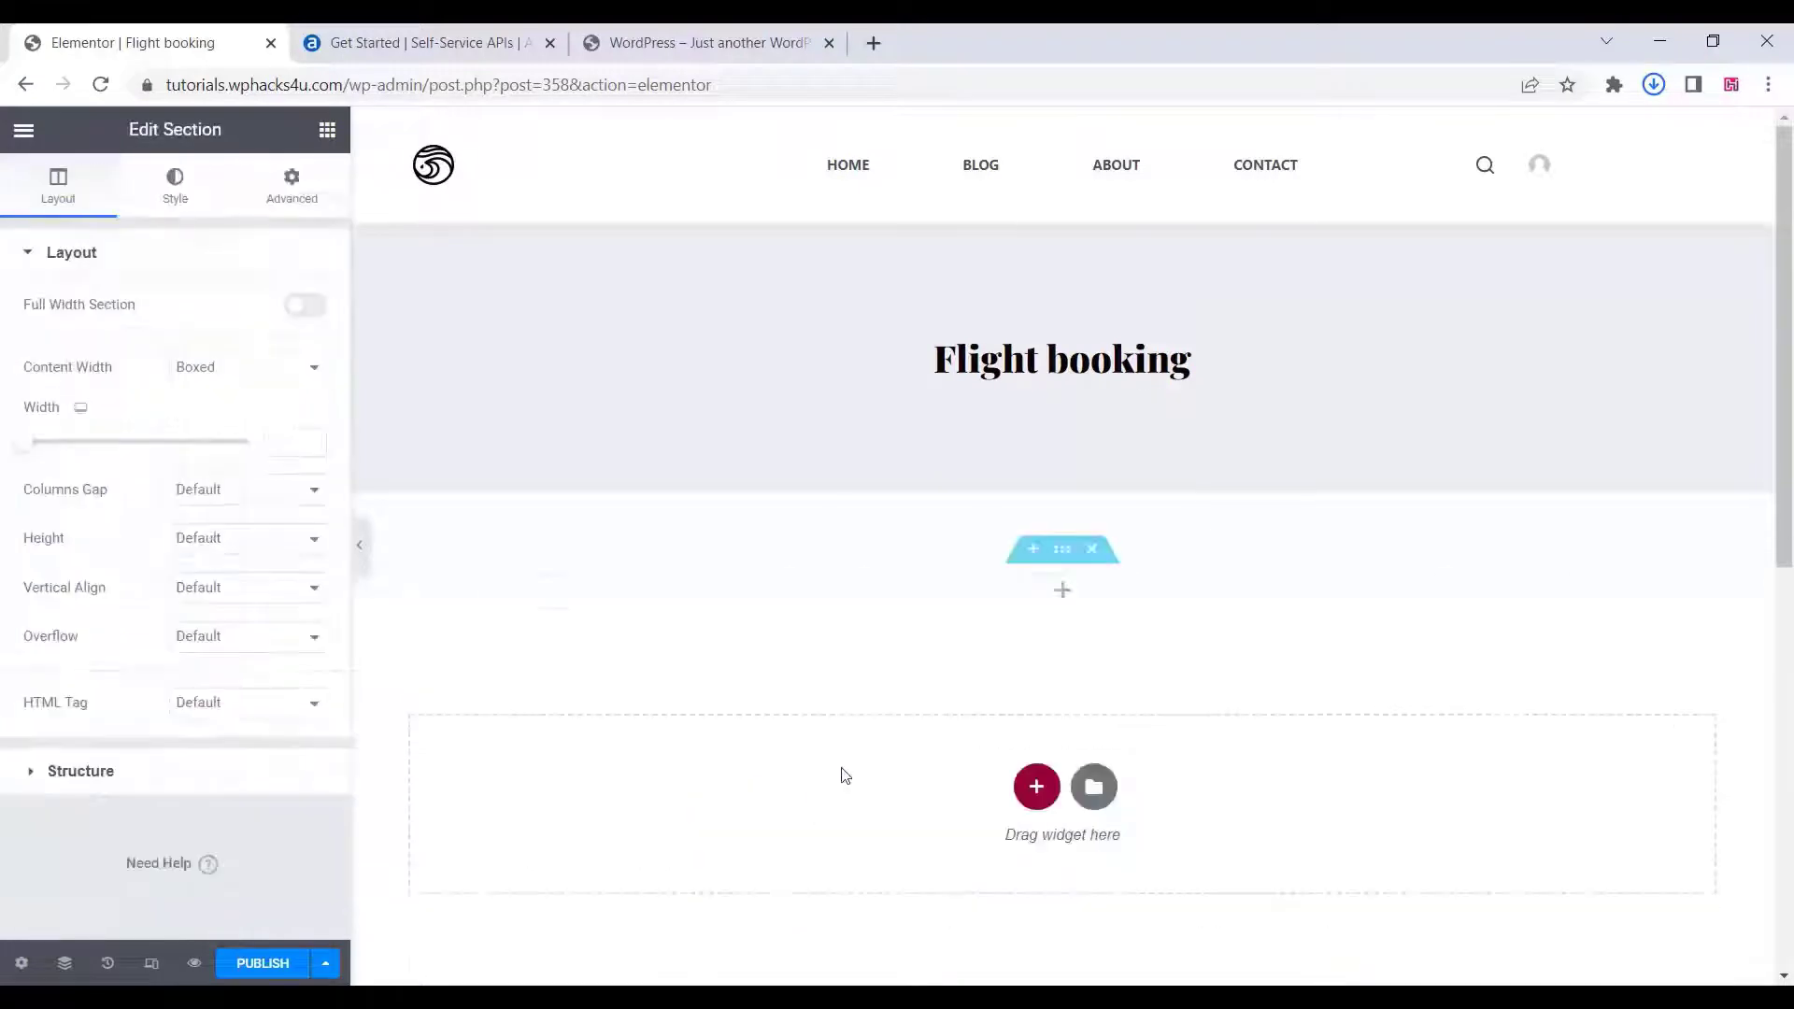
pyautogui.click(326, 131)
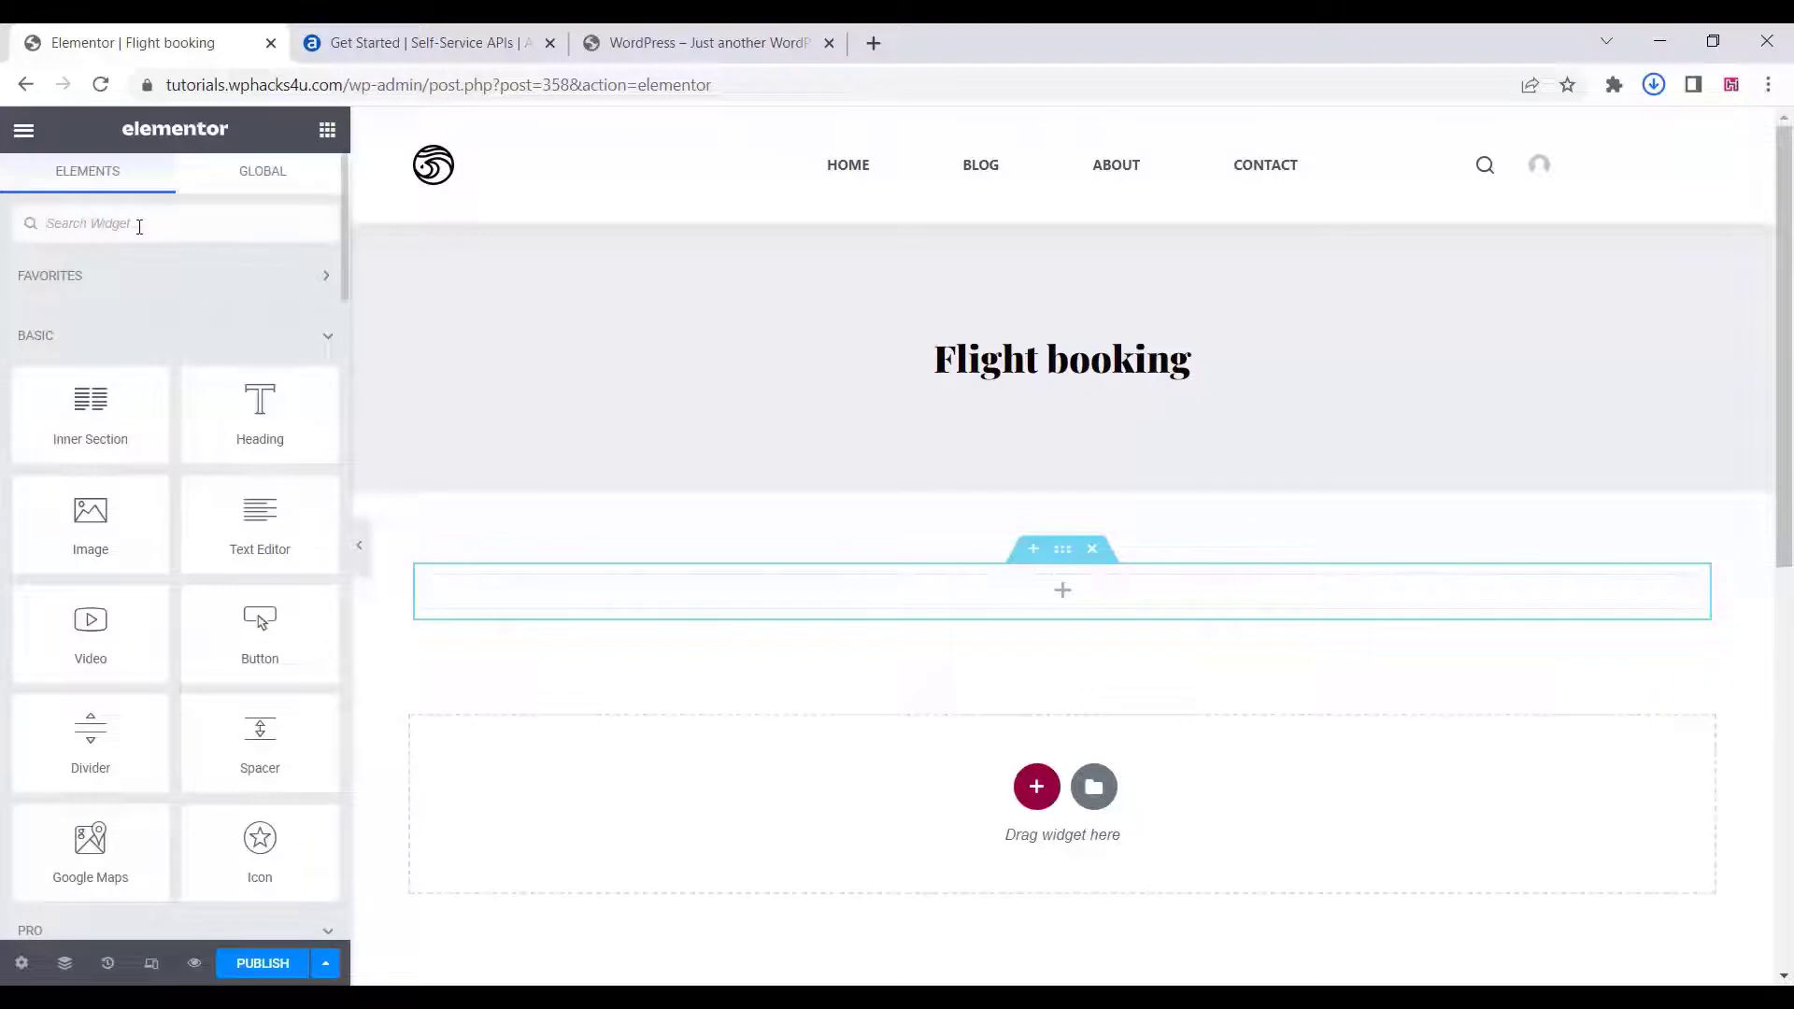
pyautogui.write('sho')
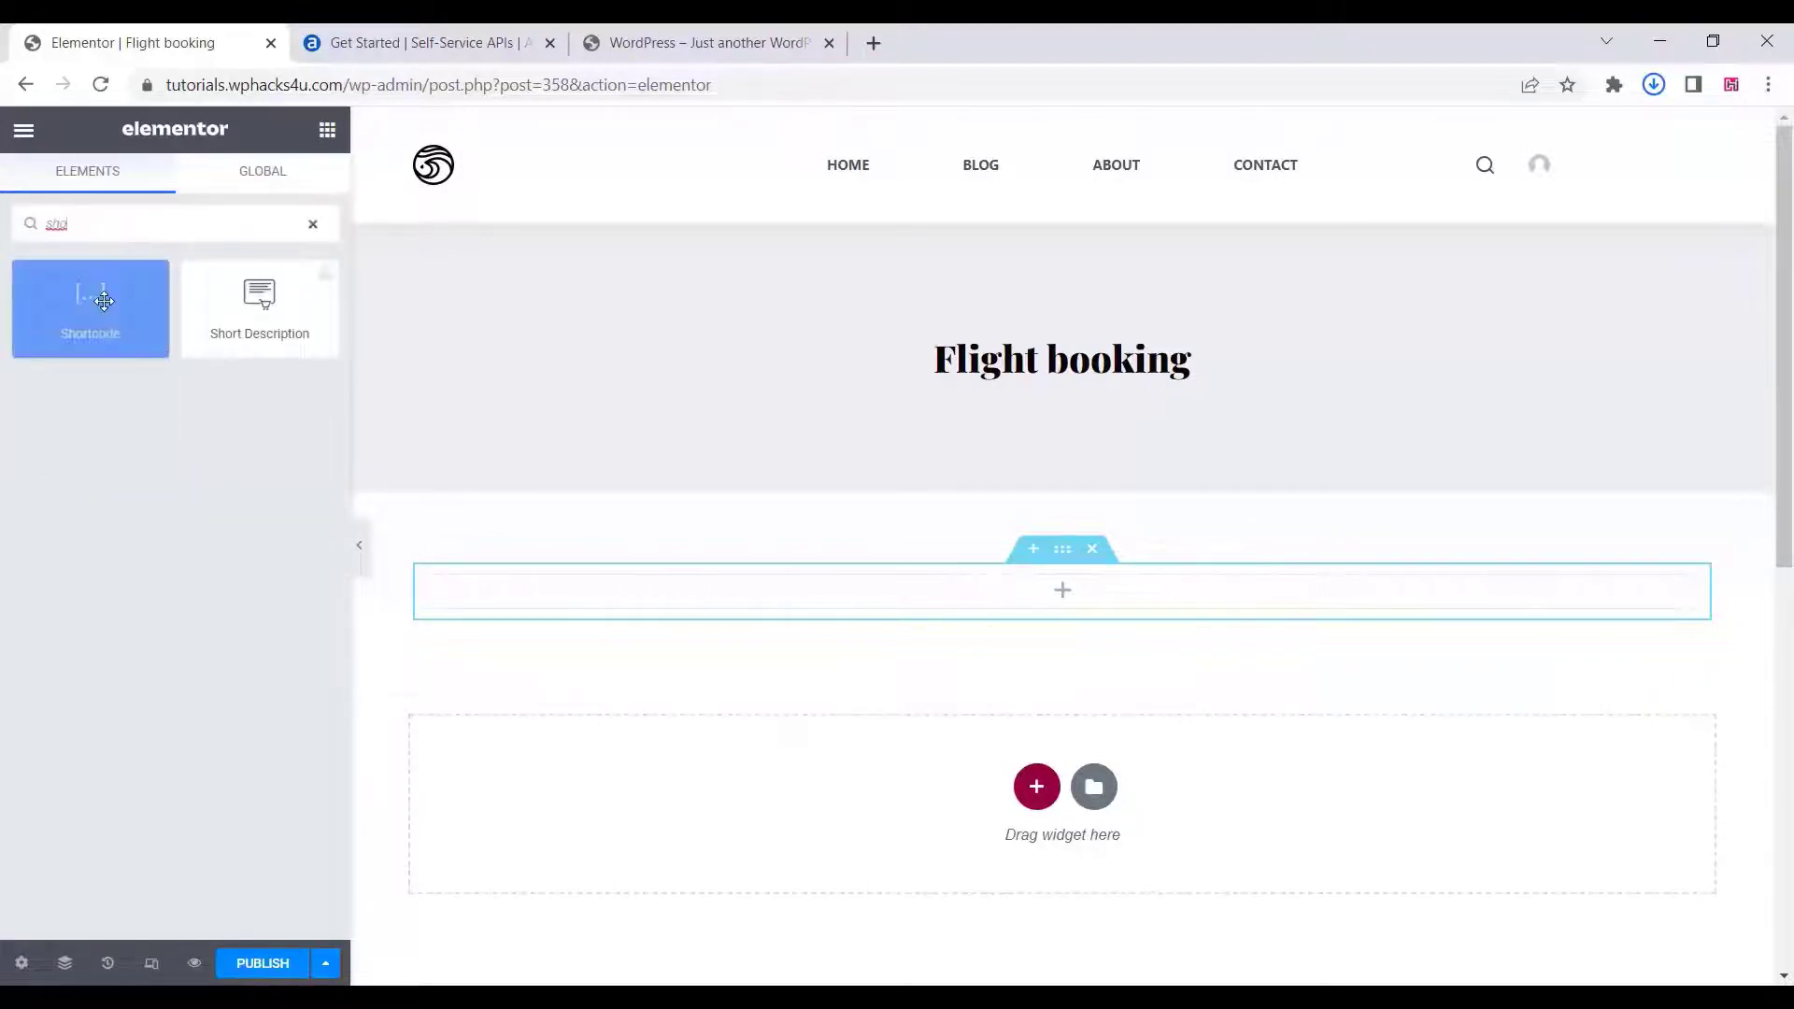
pyautogui.moveTo(90, 308); pyautogui.dragTo(1024, 600)
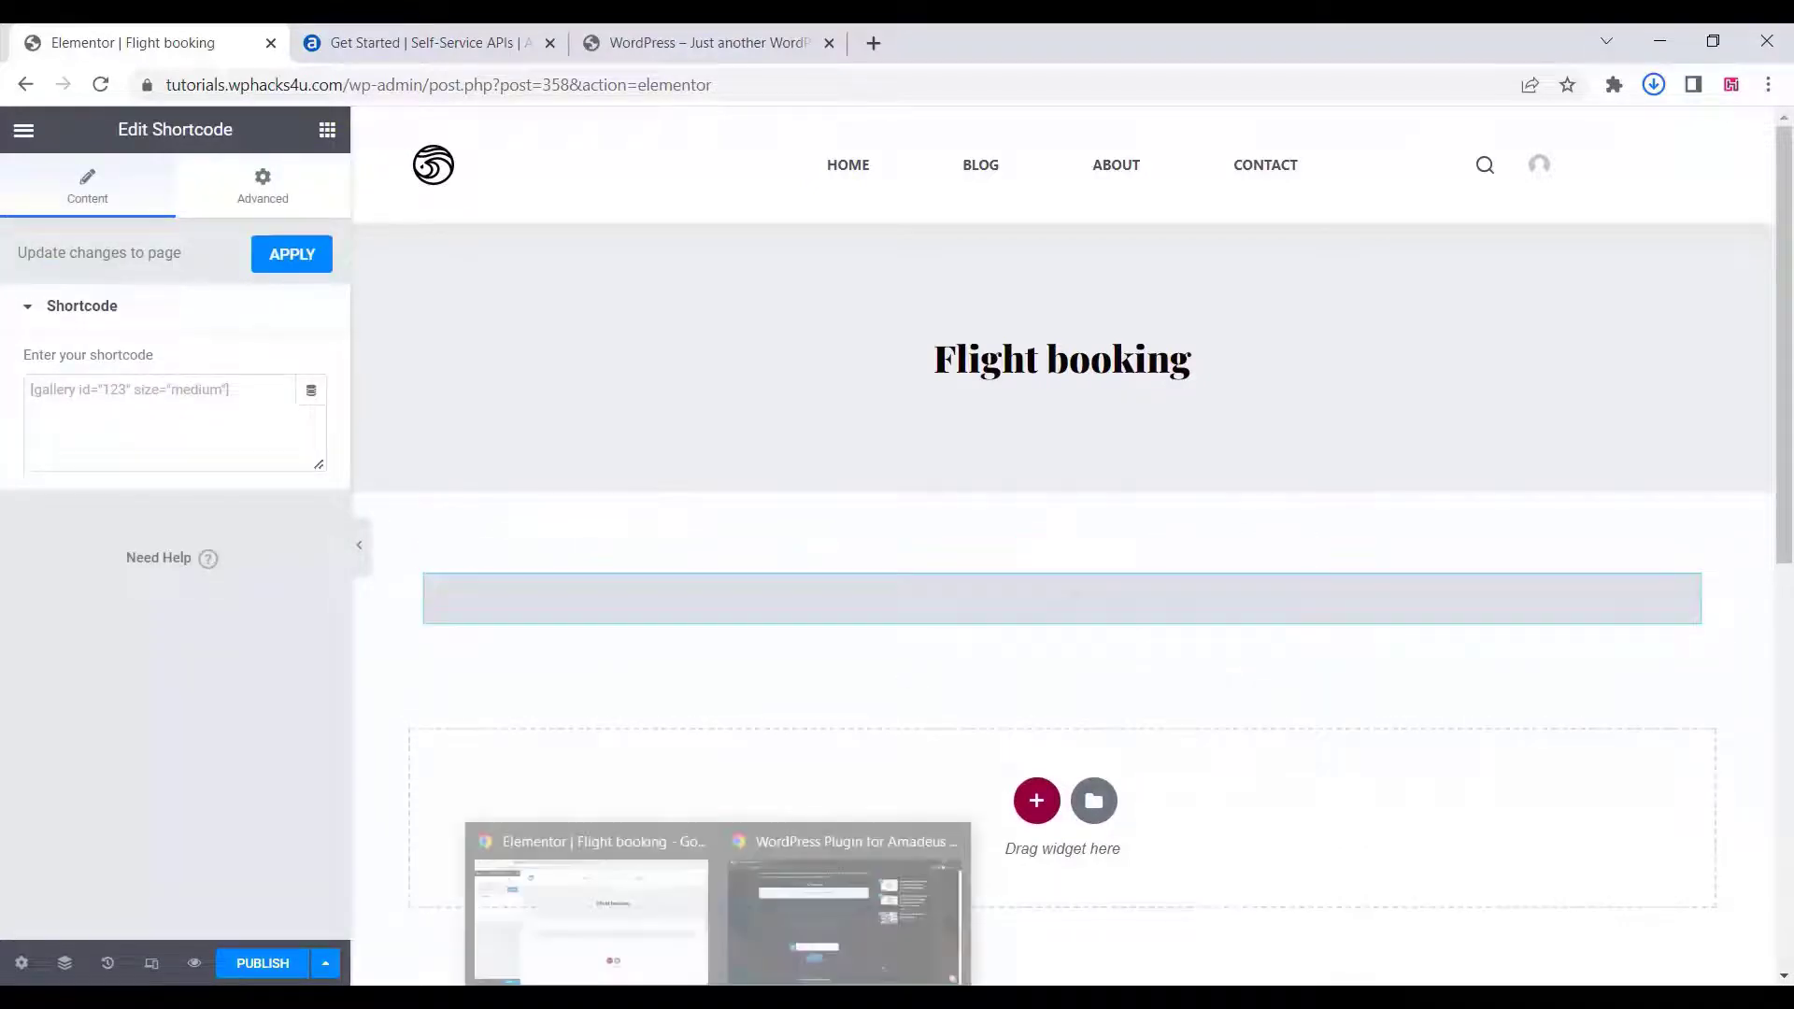
# - Copy the [amadeus-flight-offers-search] shortcode from the plugin article
pyautogui.click(841, 897)
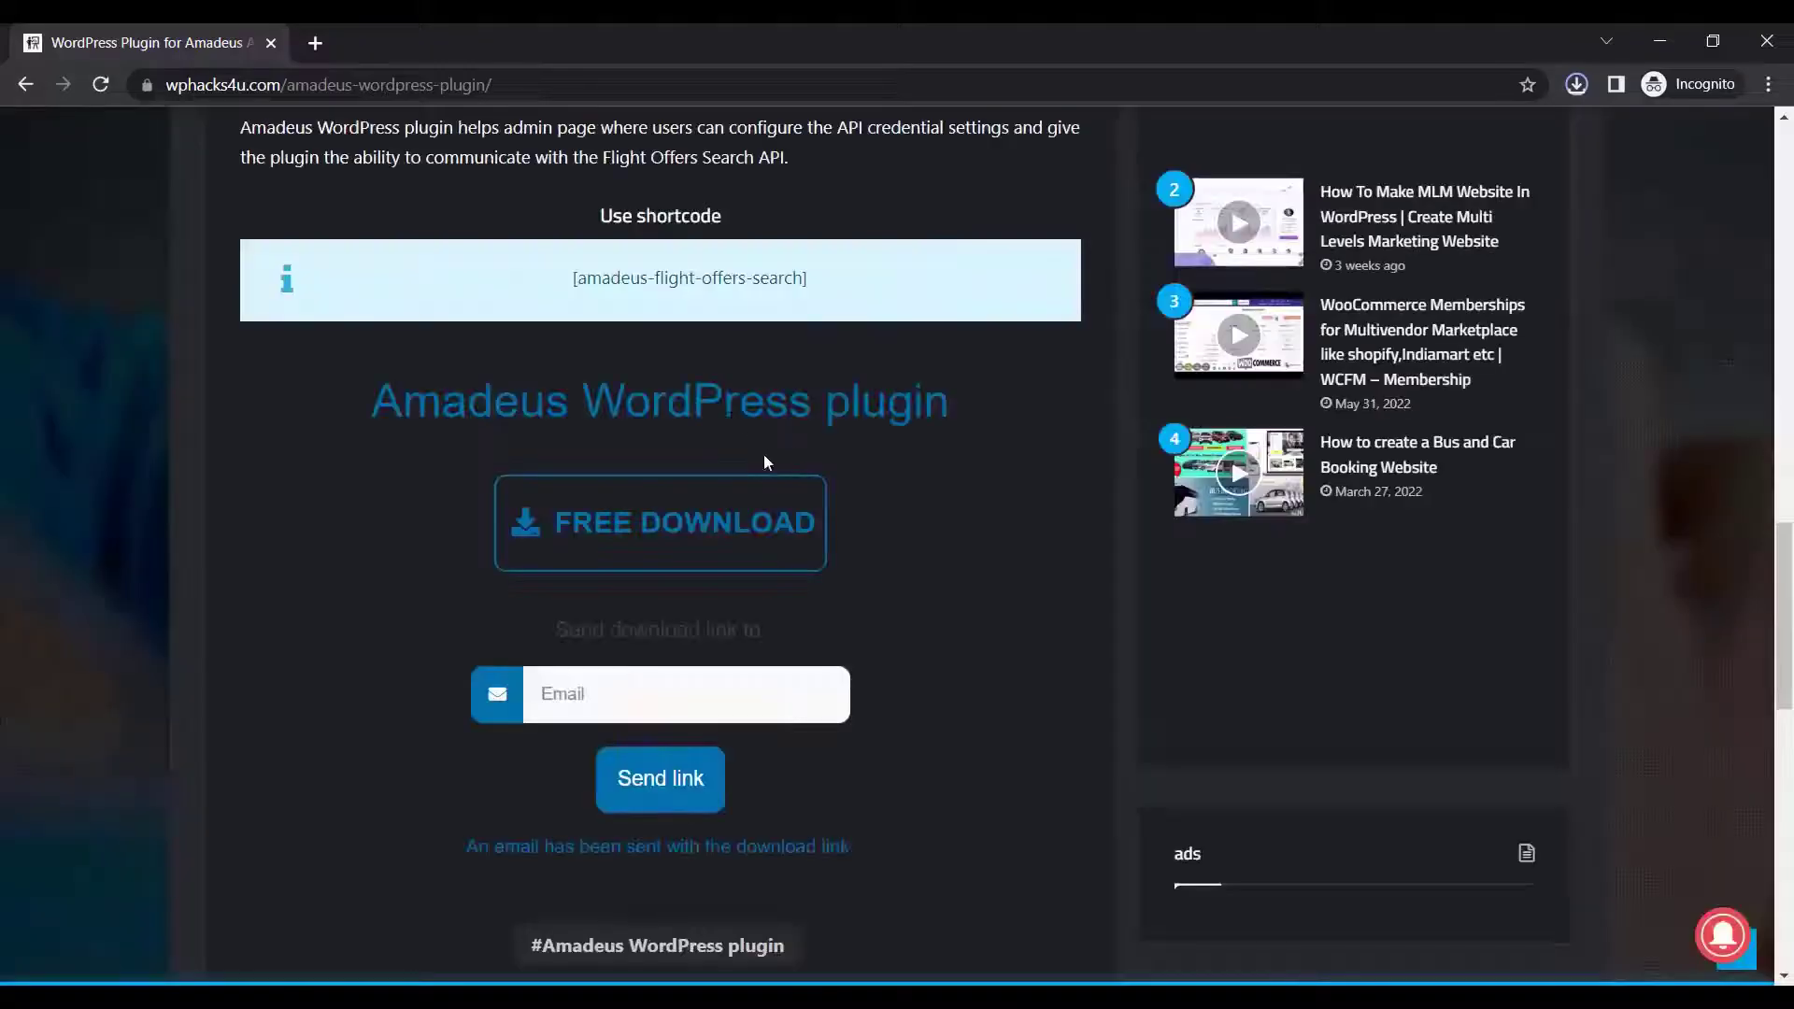
pyautogui.moveTo(809, 280); pyautogui.dragTo(572, 278)
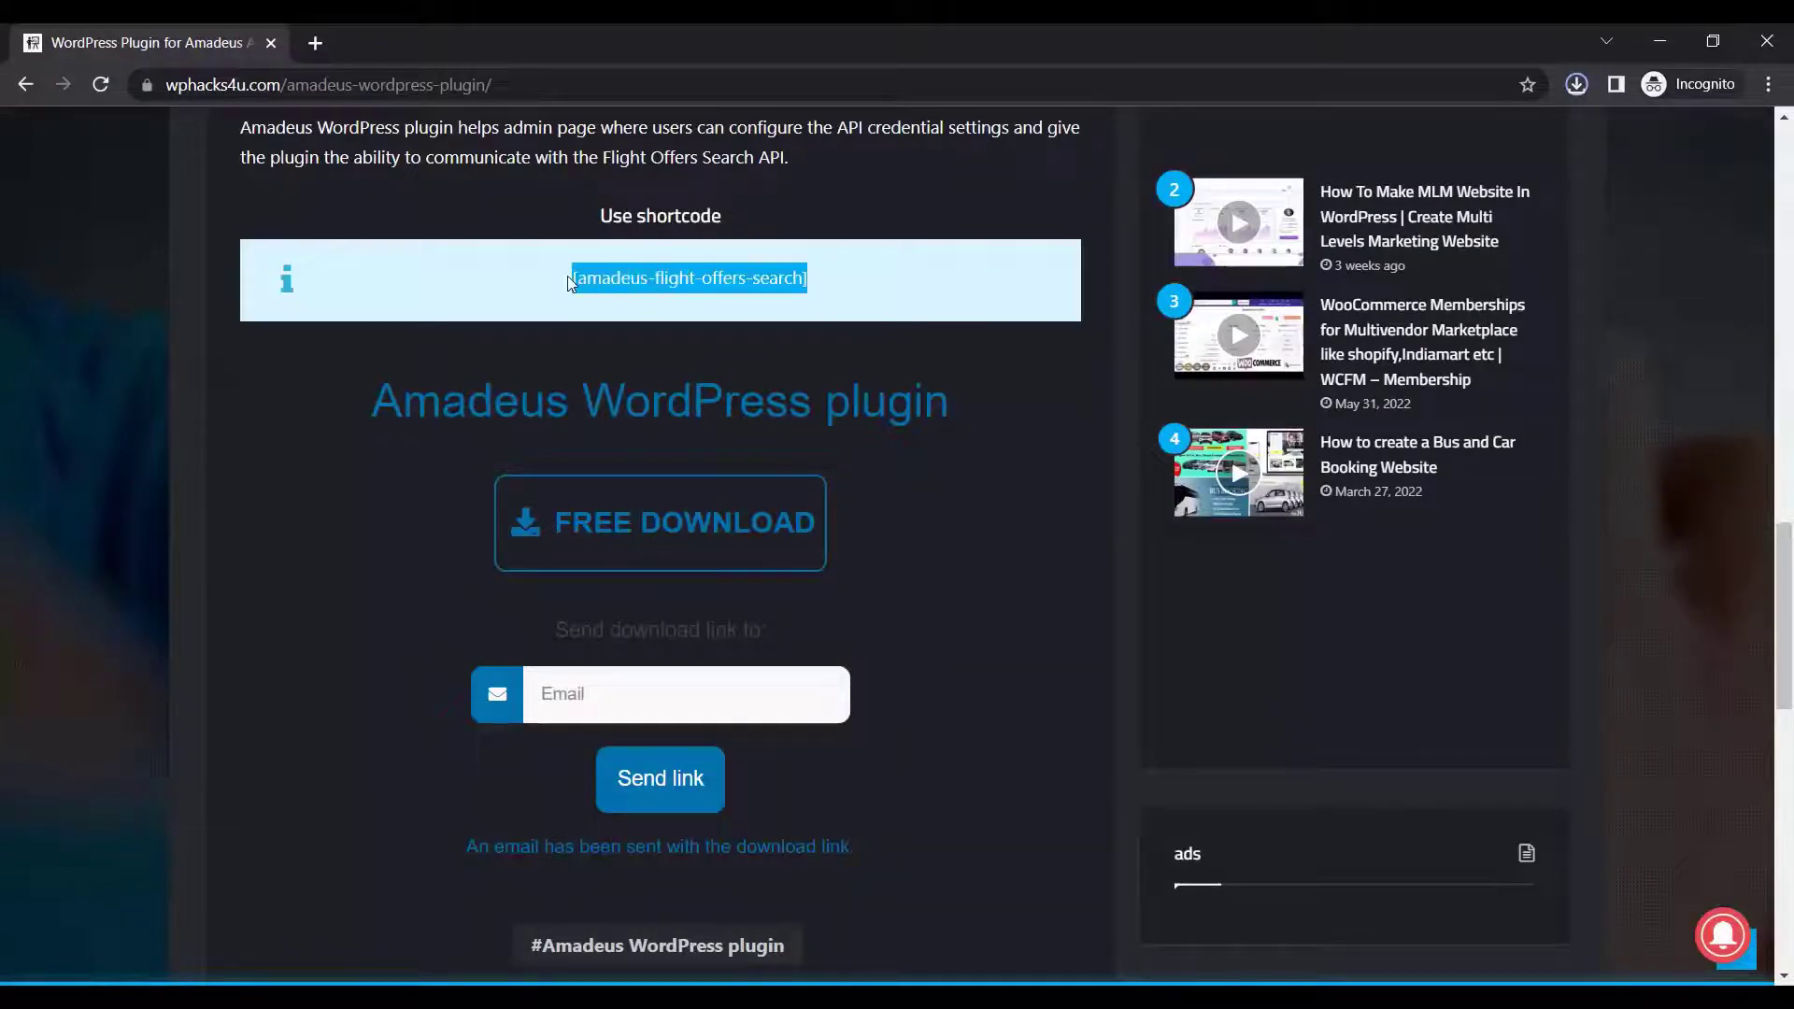
pyautogui.rightClick(616, 278)
pyautogui.click(661, 295)
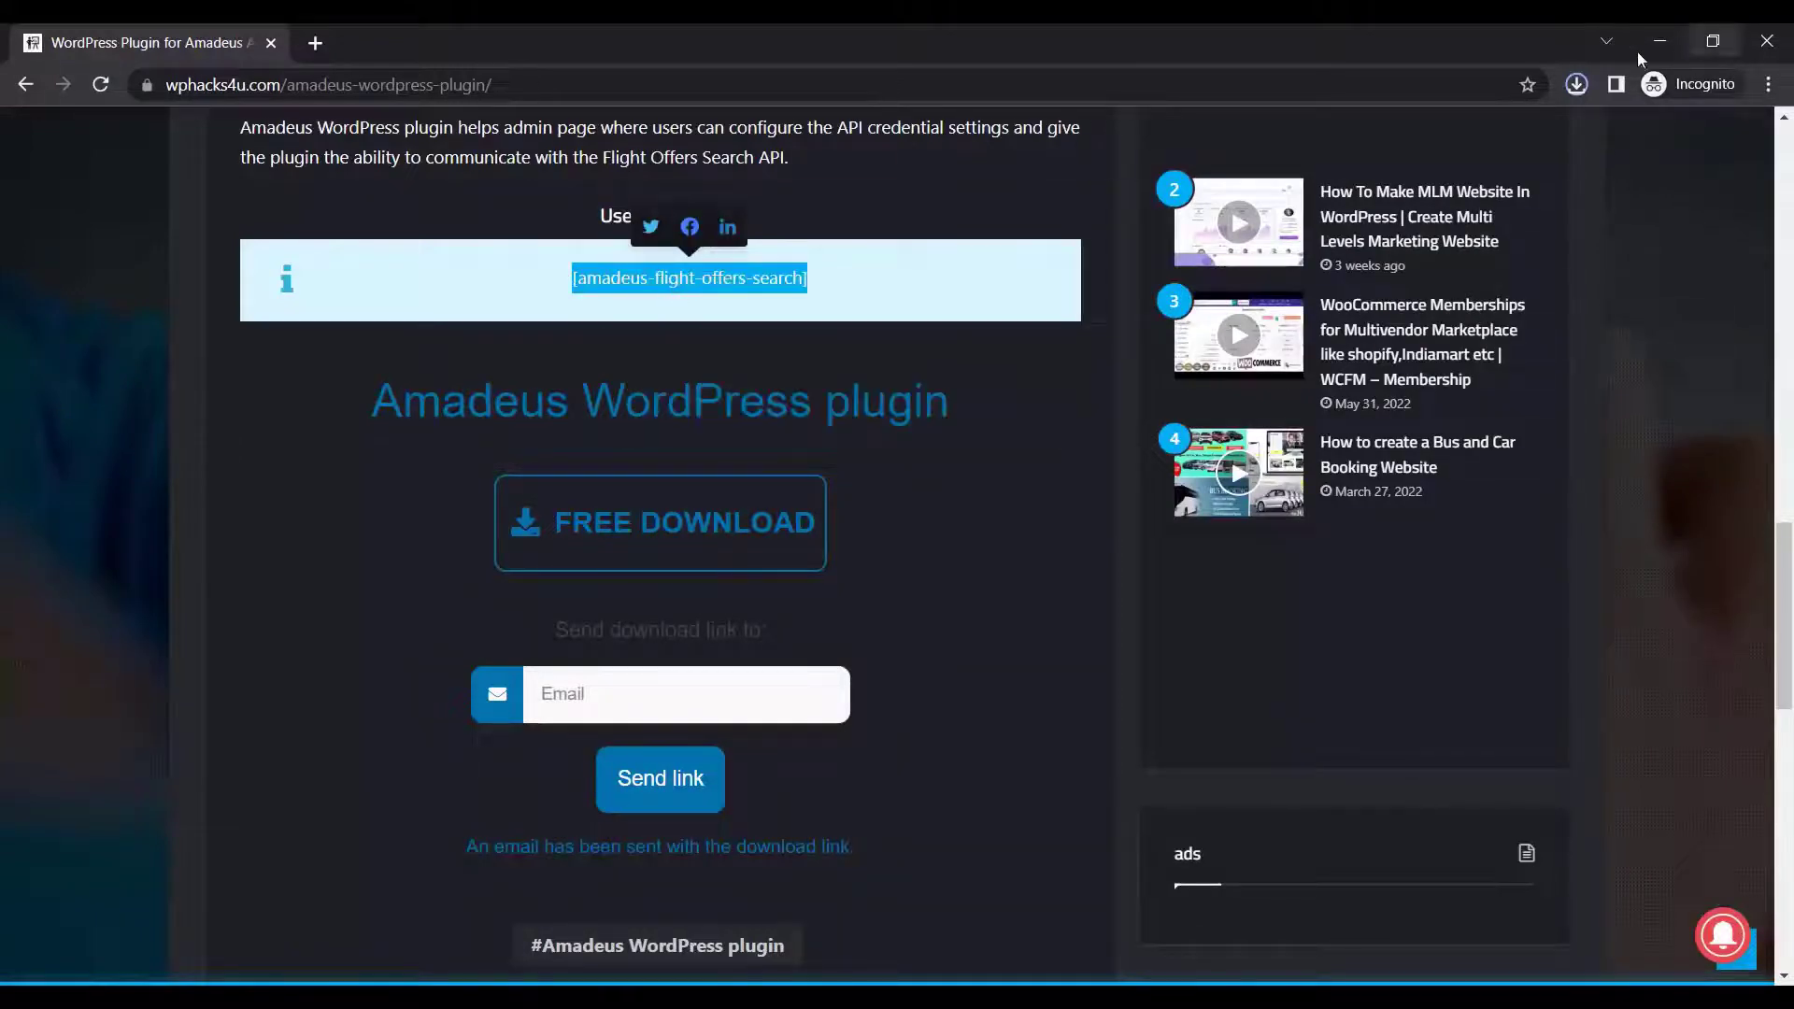
# - Paste [amadeus-flight-offers-search] into the Elementor Shortcode widget's shortcode field
pyautogui.click(1659, 41)
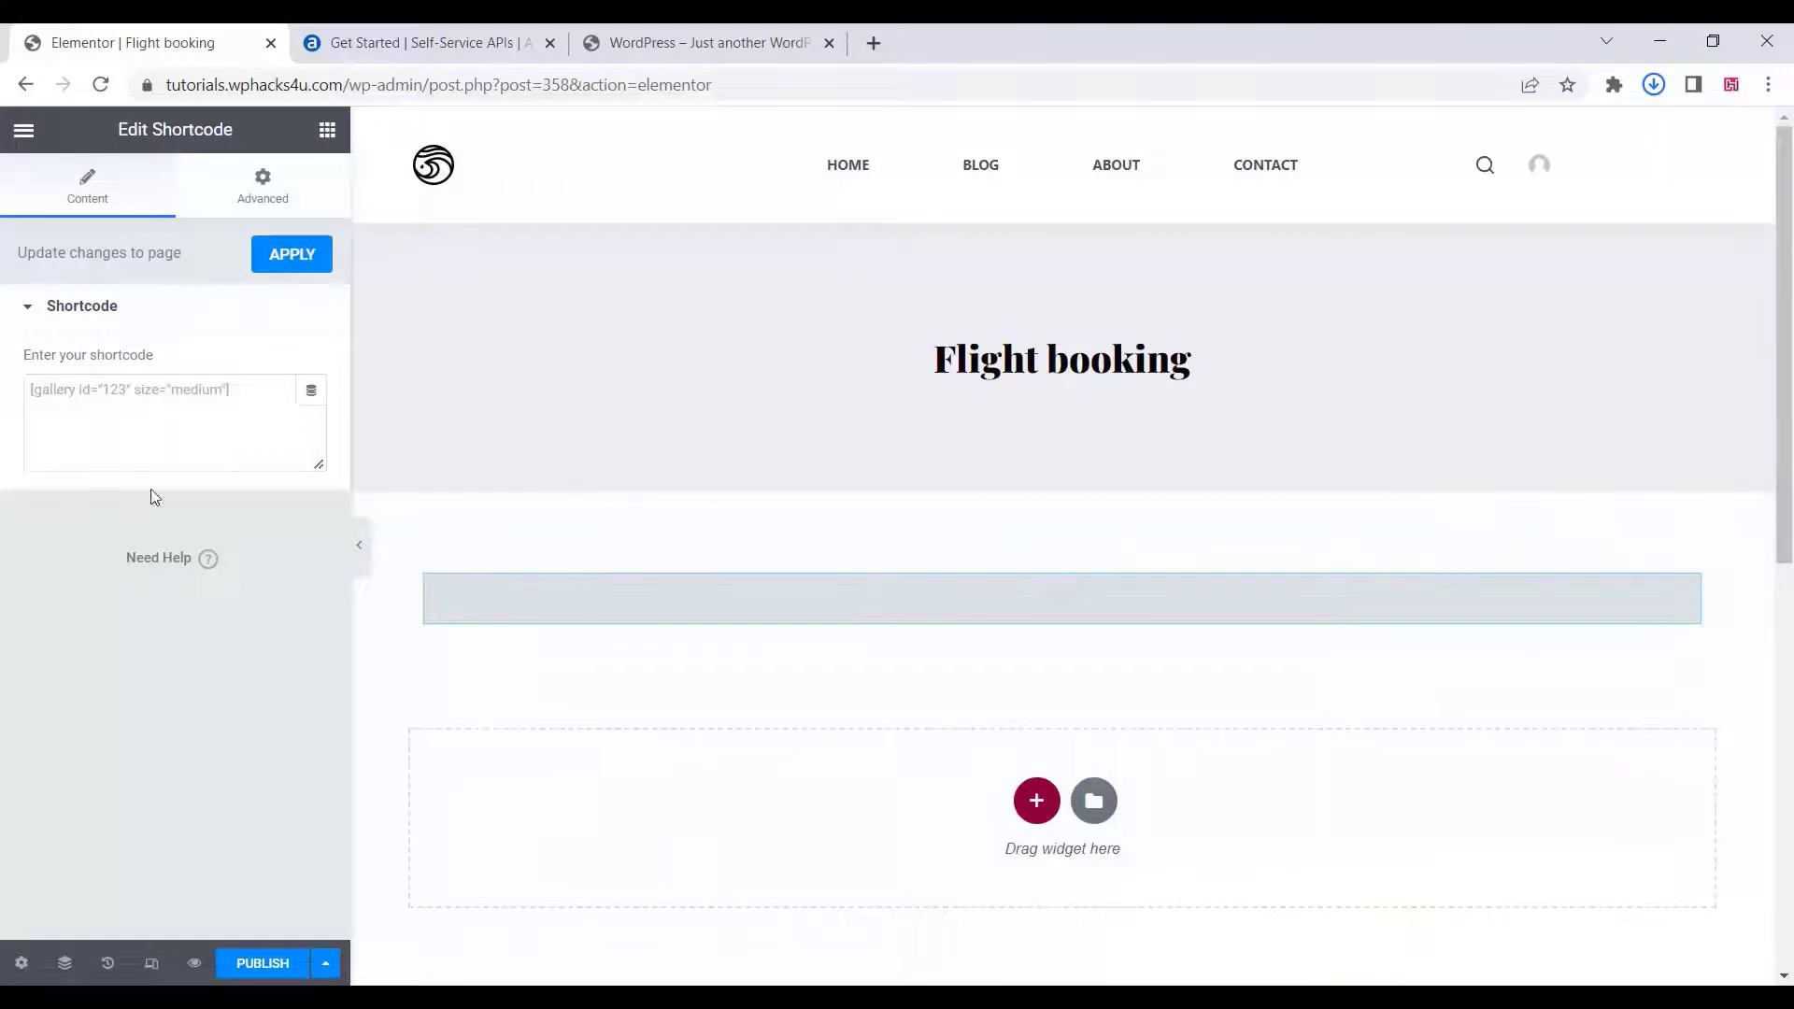
pyautogui.rightClick(64, 391)
pyautogui.click(125, 569)
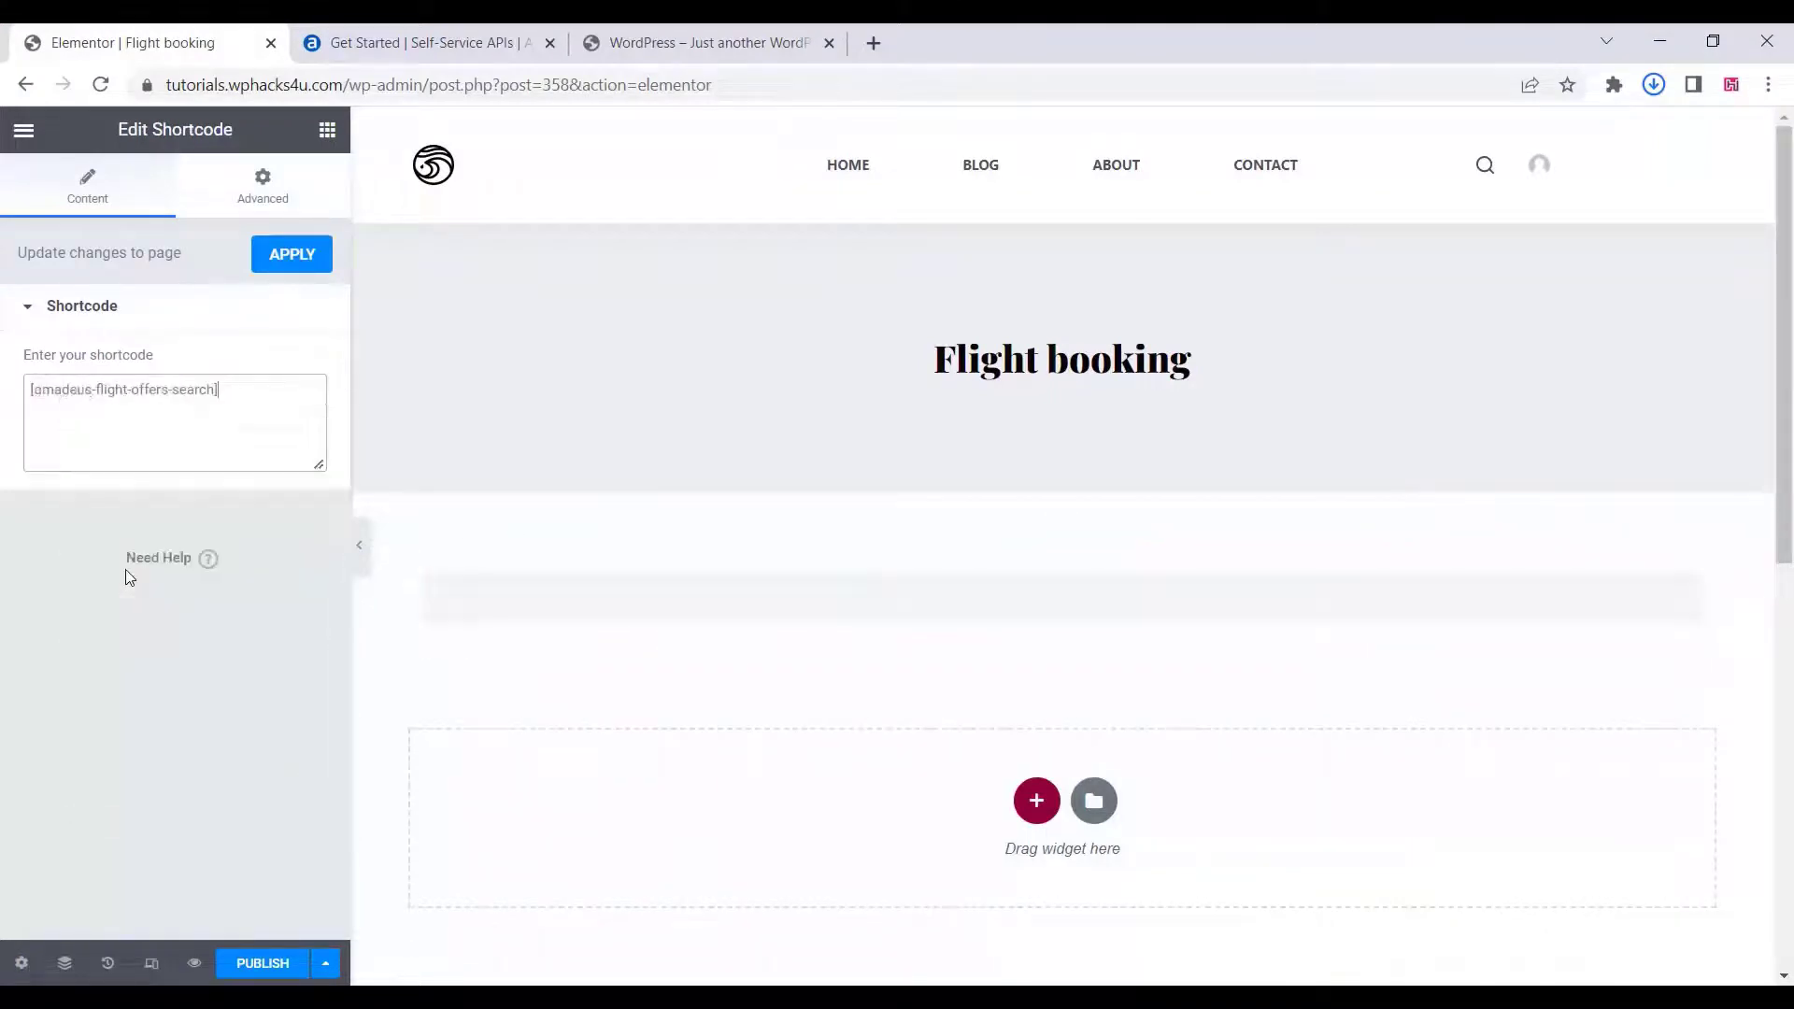